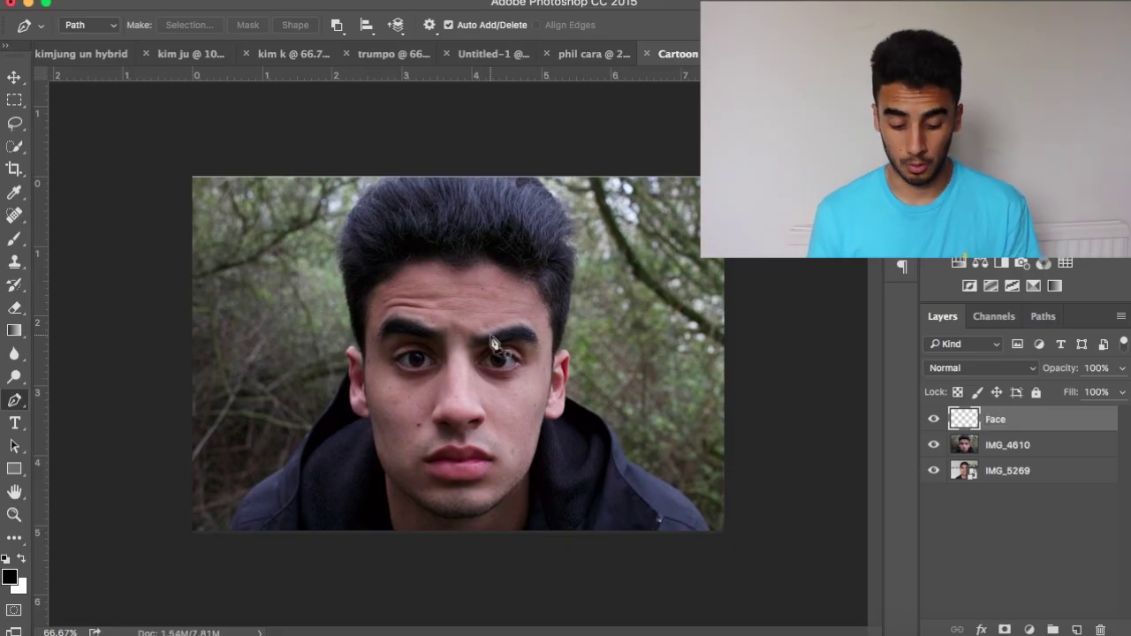
- Examine the face up close from the hairline down to the chin
key("super+plus")
key("super+plus")
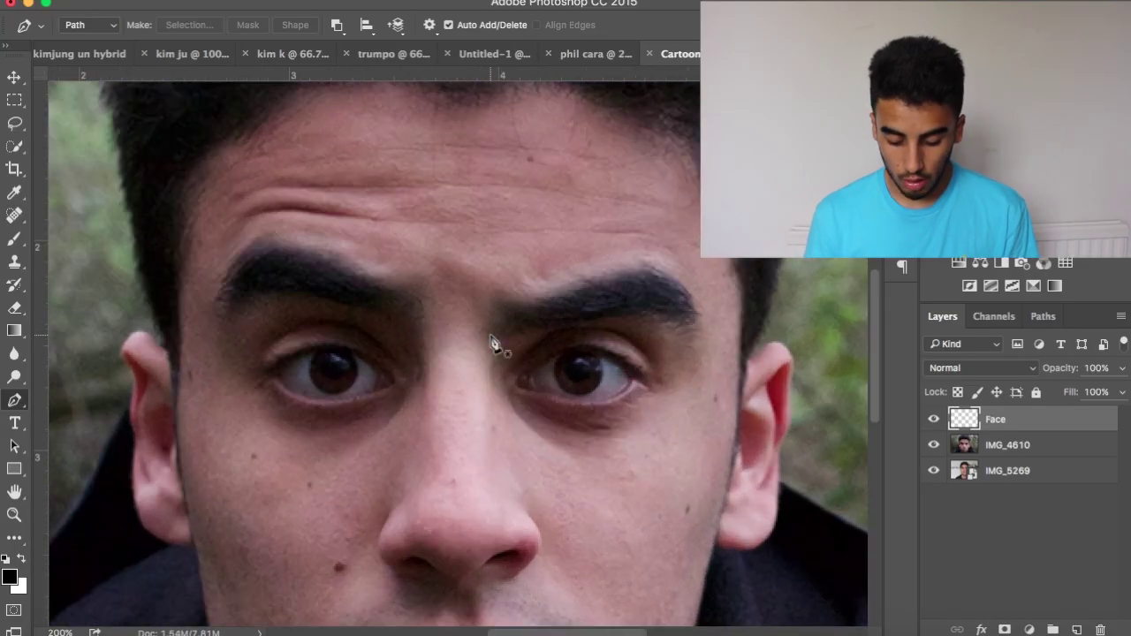
key("super+minus")
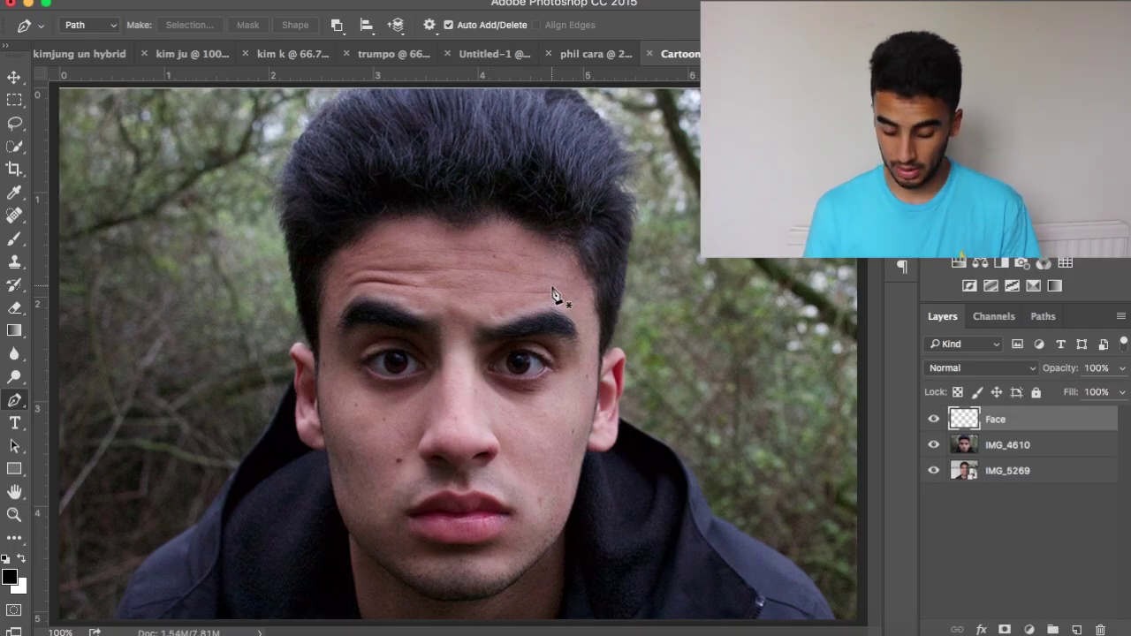
key("super+plus")
scroll(555, 292, "up", 3)
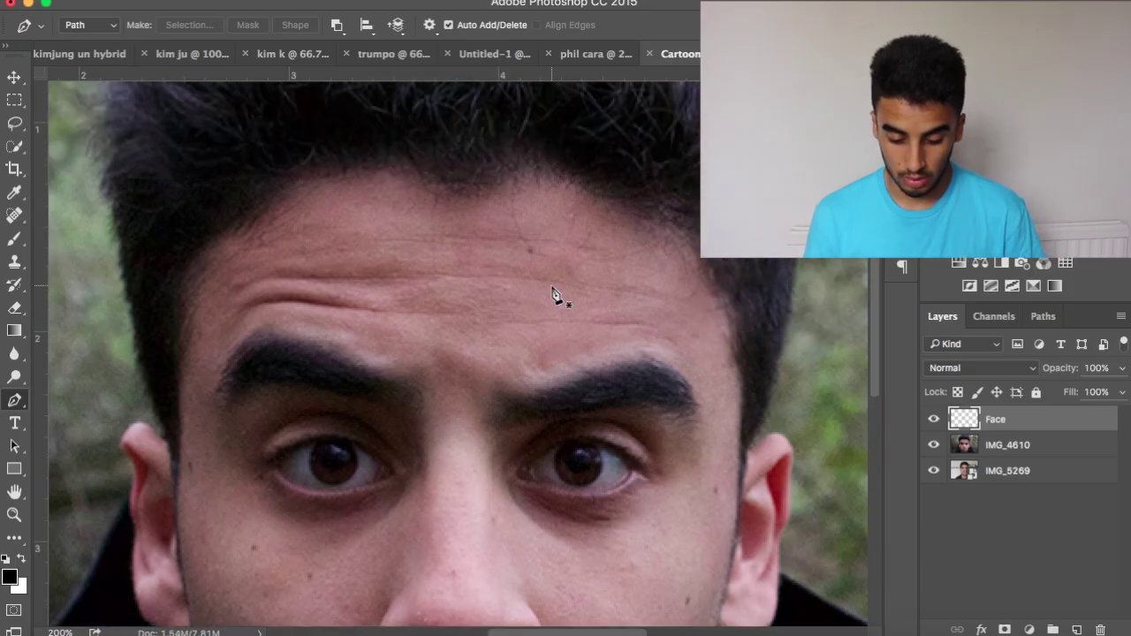
scroll(673, 366, "down", 8)
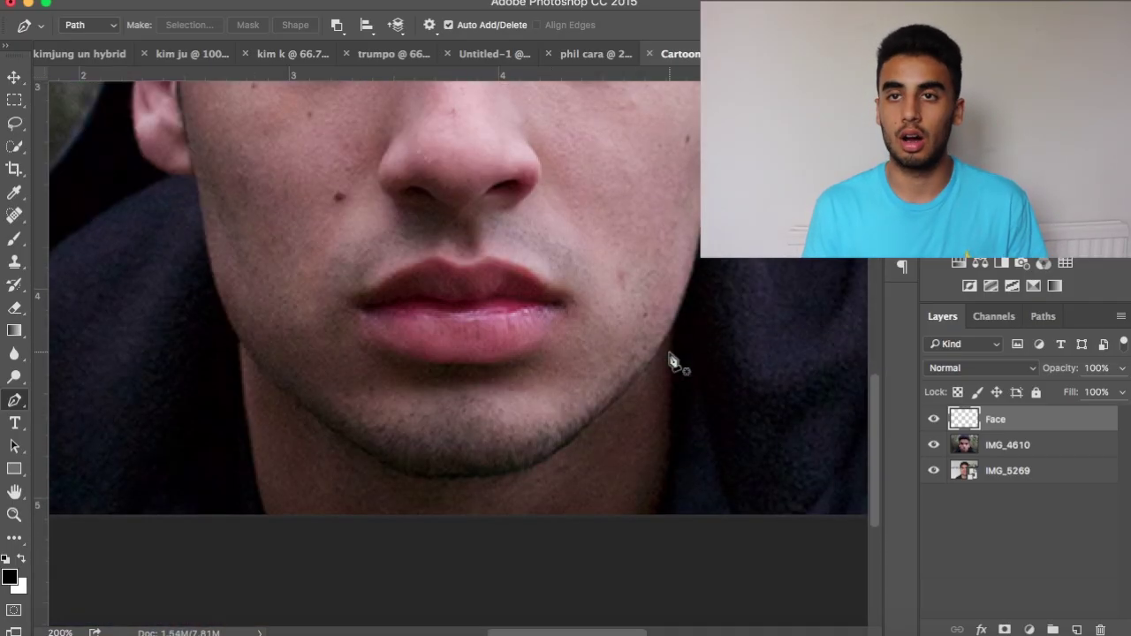
scroll(673, 362, "up", 3)
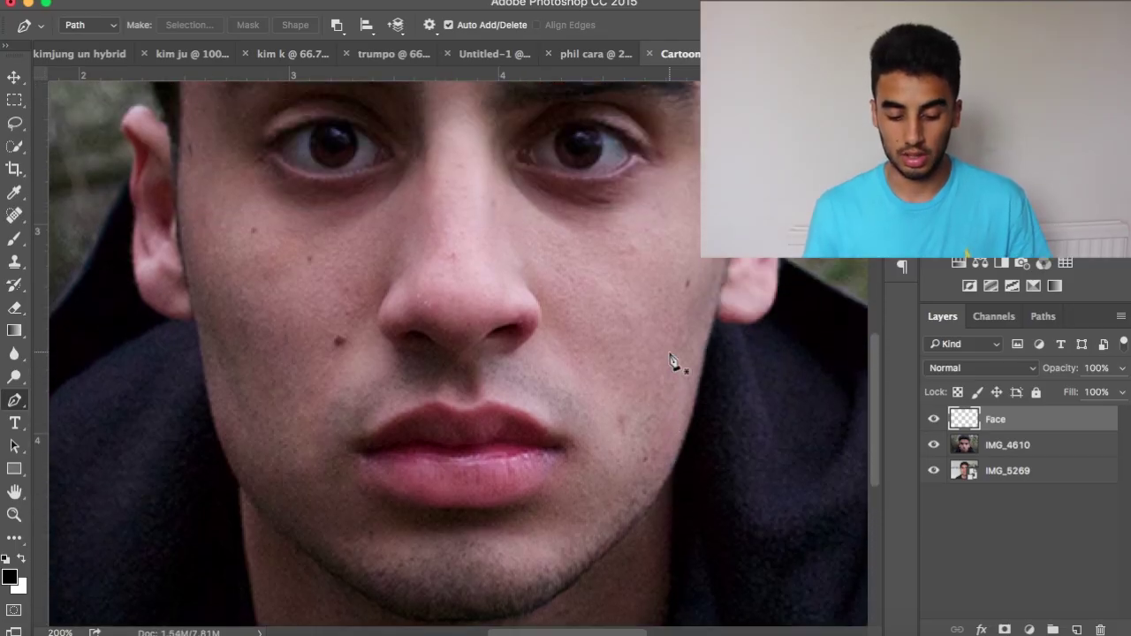
scroll(674, 364, "up", 7)
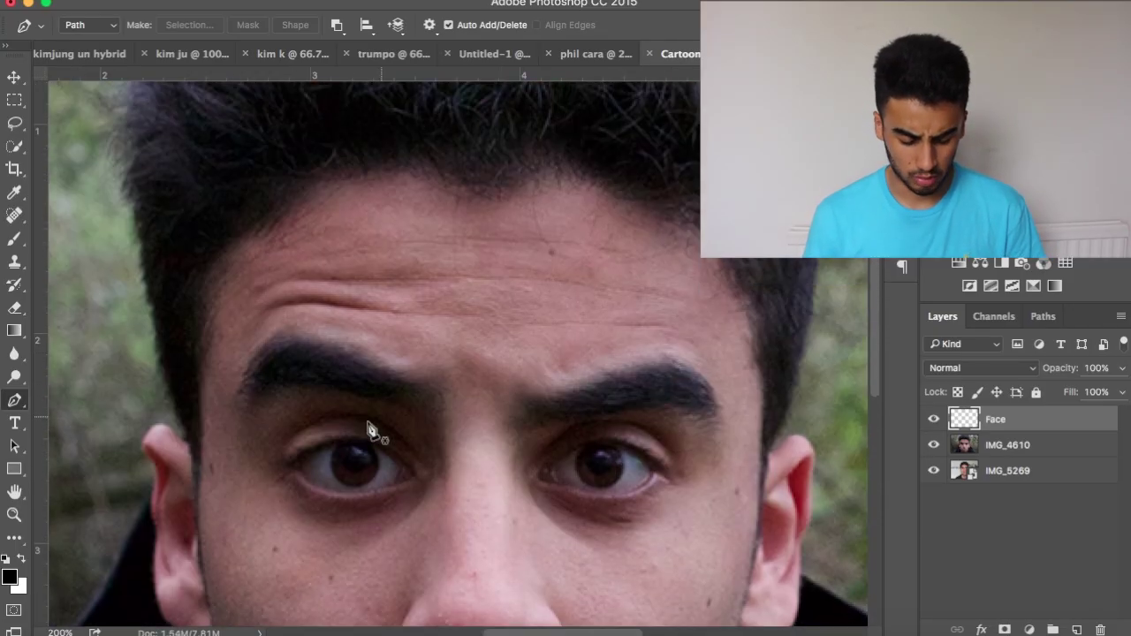
- Start a Pen tool path on the jaw at the photo's left, and undo the curved segment tried up to the temple
scroll(371, 430, "down", 9)
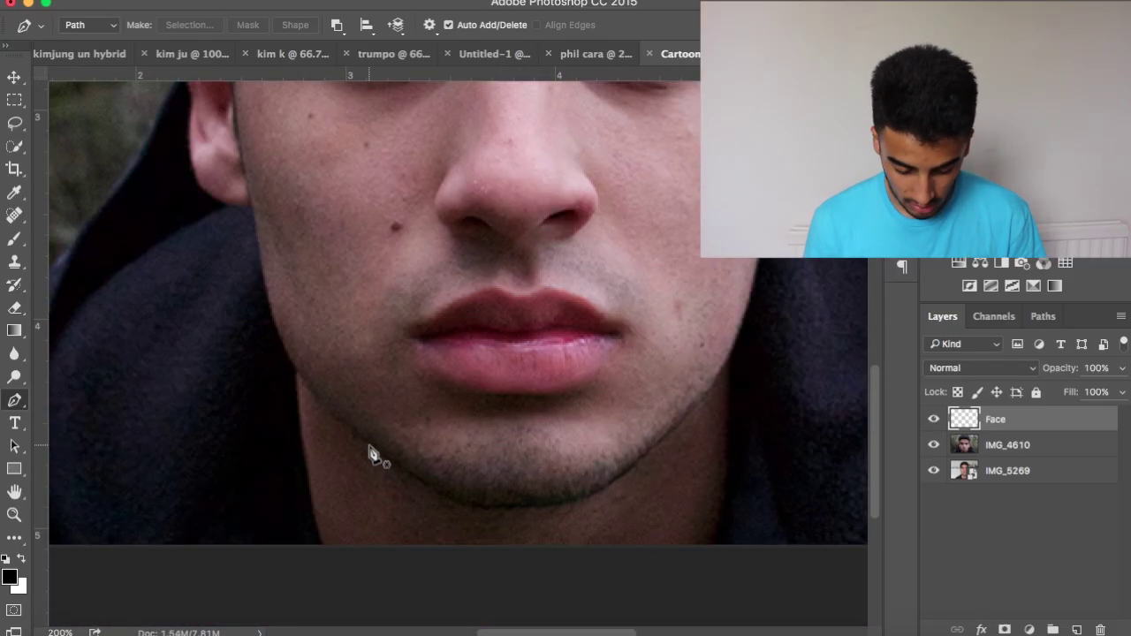
left_click(369, 447)
left_click(295, 365)
scroll(295, 368, "up", 5)
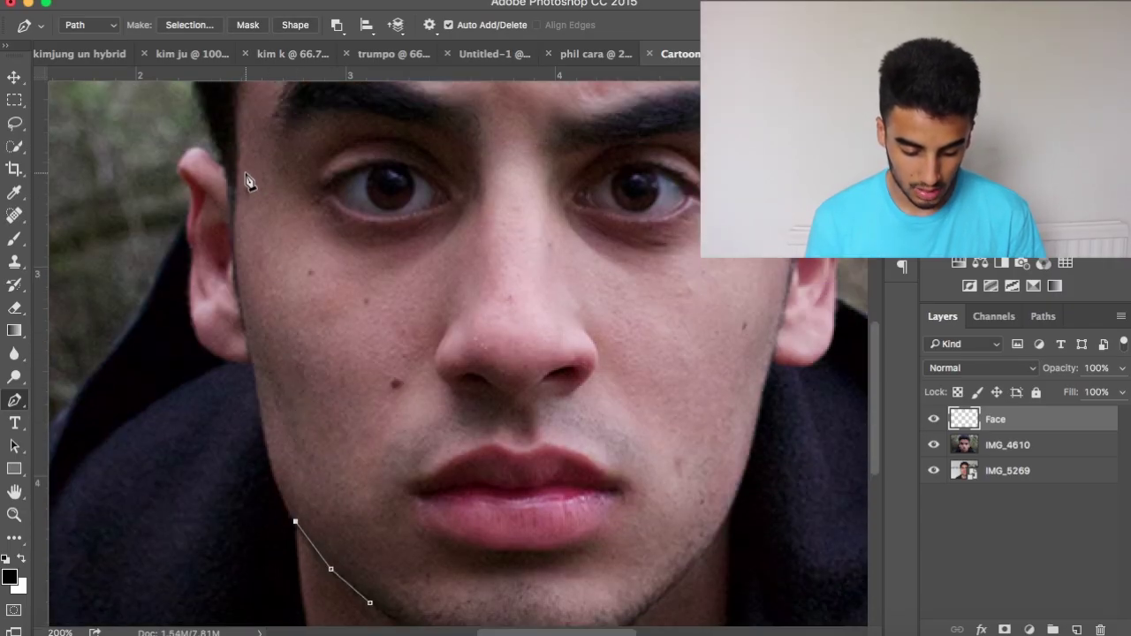
left_click_drag(238, 168, 245, 118)
key("super+z")
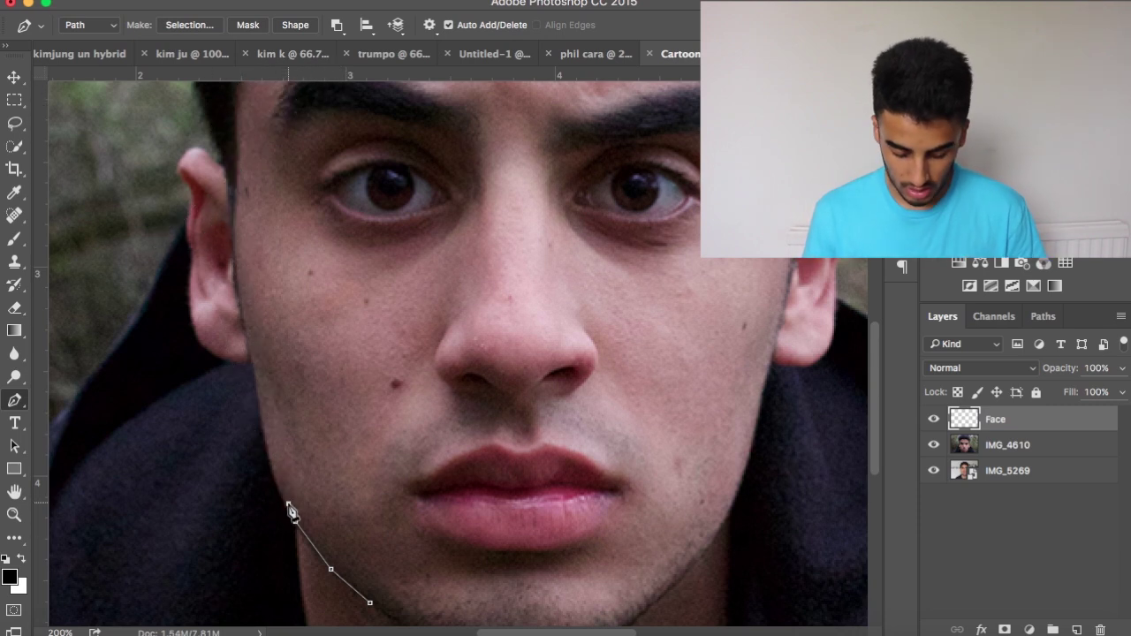
- Continue the path with short segments up the left edge of the face, past the ear to the temple
key("super+plus")
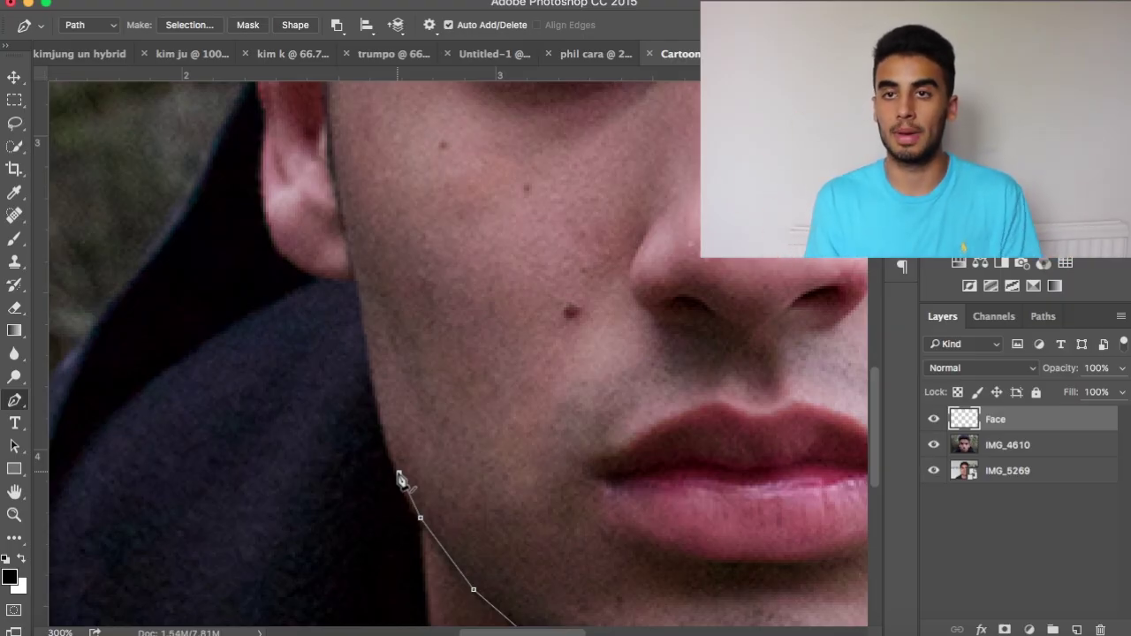
left_click(374, 381)
left_click(360, 285)
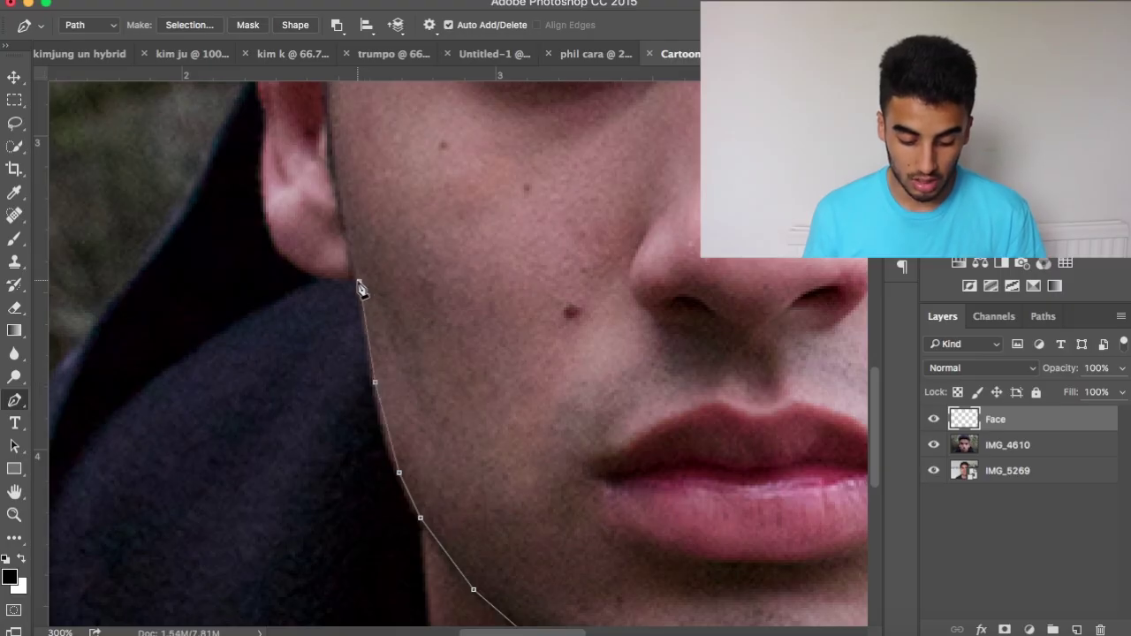
scroll(361, 290, "up", 5)
left_click(340, 387)
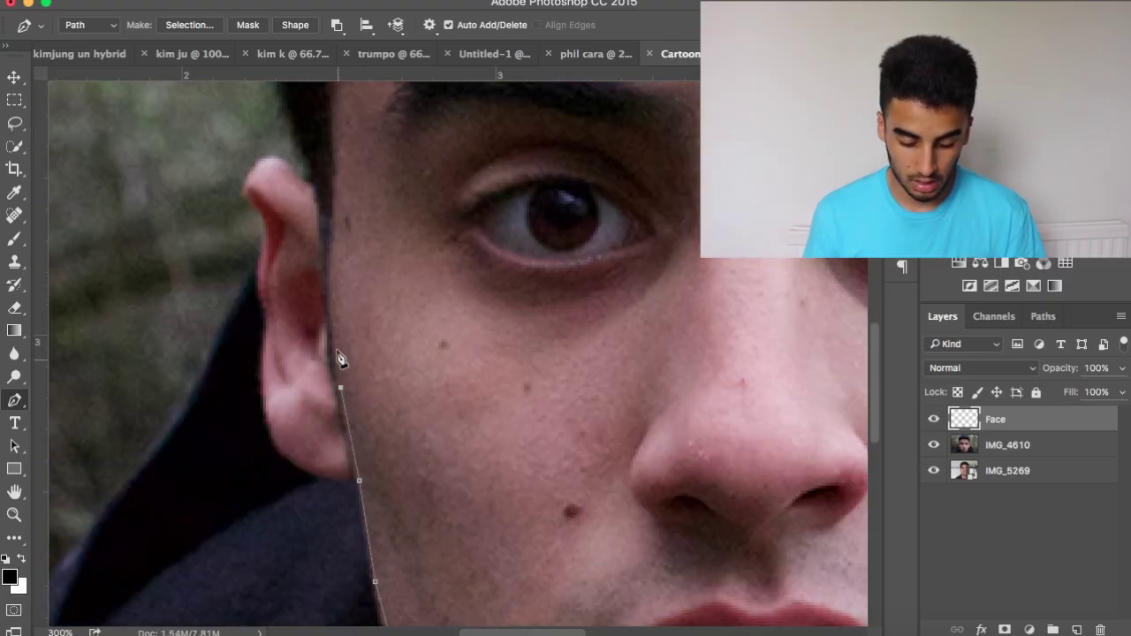
left_click(329, 308)
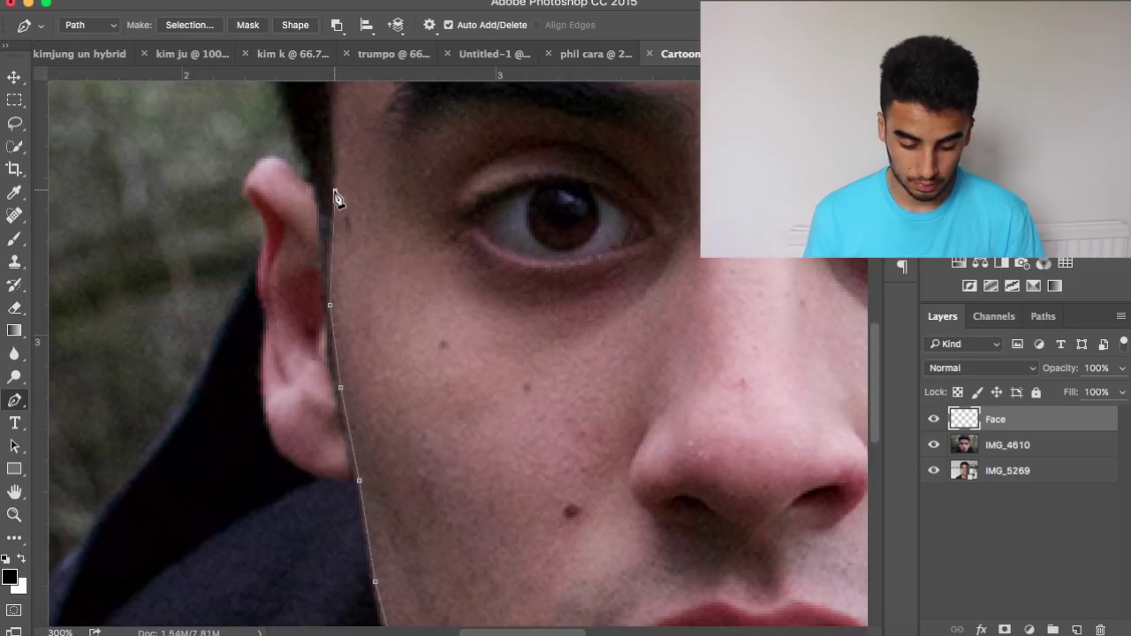
left_click(334, 190)
scroll(354, 253, "up", 10)
left_click(325, 456)
left_click(328, 419)
left_click(340, 371)
left_click(364, 325)
key("super+z")
key("alt+super+z")
key("alt+super+z")
key("alt+super+z")
- Trace the path from the left temple up and along the hairline toward the middle of the forehead
left_click(311, 396)
left_click(330, 353)
left_click(379, 300)
left_click(438, 255)
left_click(512, 214)
left_click(601, 208)
- Continue the path along the rest of the hairline and down to the temple on the photo's right side
left_click_drag(825, 204, 386, 160)
left_click(386, 156)
left_click(456, 170)
left_click(606, 254)
left_click(638, 287)
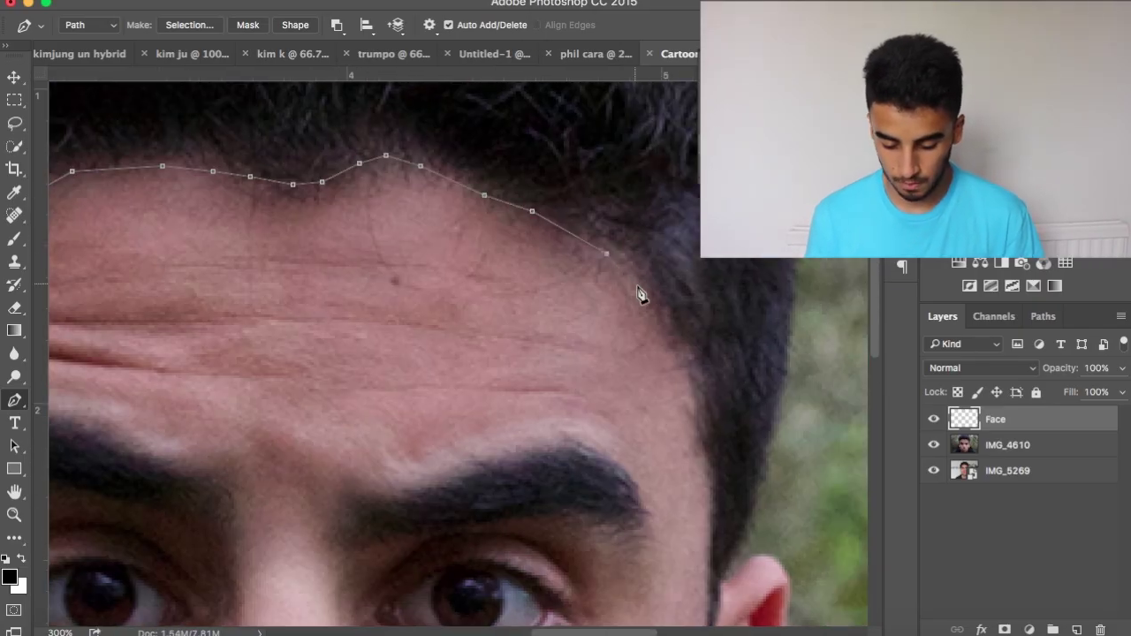
left_click(670, 348)
- Extend the path down the right edge of the face, past the ear and cheek, onto the lower jaw
scroll(700, 415, "down", 5)
scroll(698, 408, "down", 6)
left_click(675, 318)
scroll(678, 327, "up", 3)
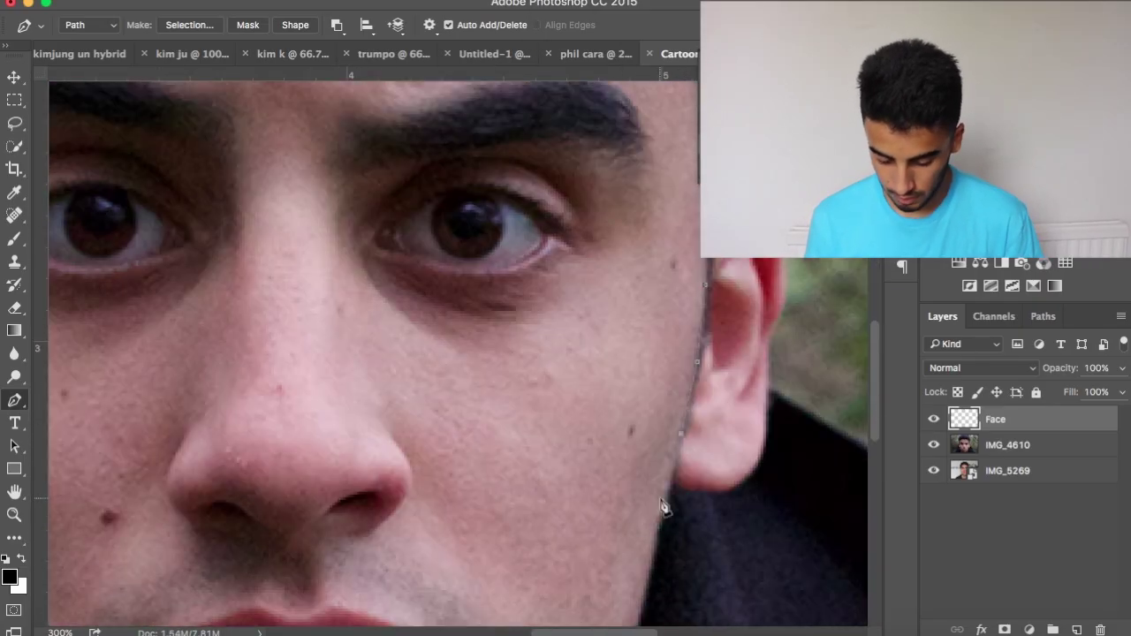
scroll(663, 371, "down", 8)
left_click(659, 387)
left_click(626, 441)
left_click(577, 496)
- Trace the underside of the chin and close the face path at its starting anchor on the left jaw
scroll(556, 494, "down", 2)
left_click(516, 498)
left_click(459, 542)
left_click(398, 561)
left_click(328, 572)
left_click(279, 569)
left_click(231, 555)
left_click(174, 516)
left_click(116, 478)
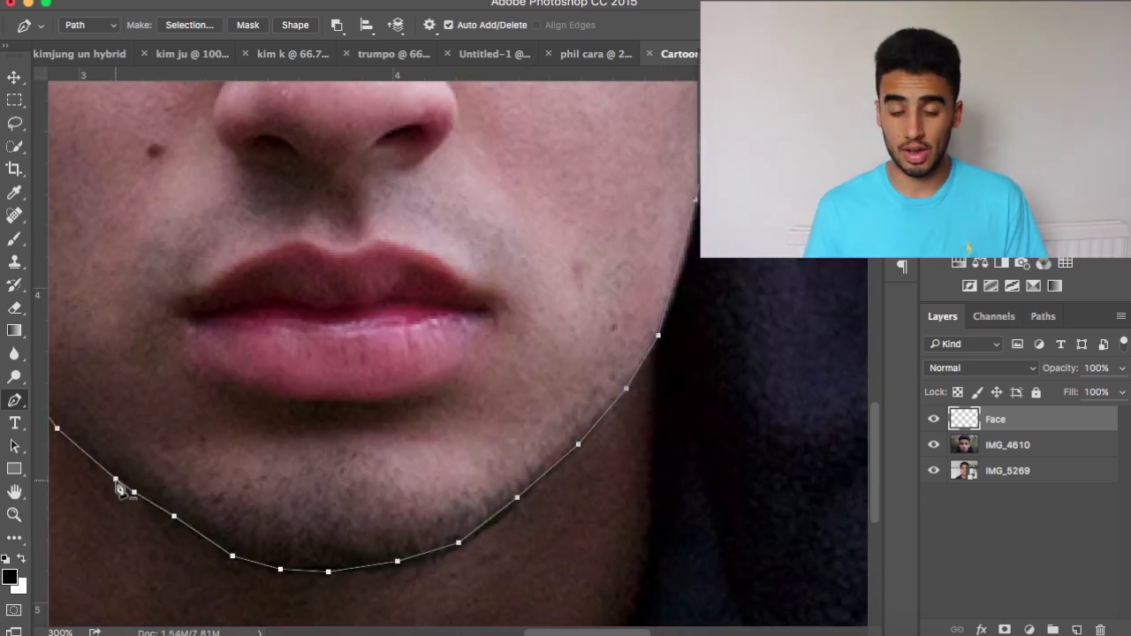
- Add a new layer above Face and name it Lips
key("super+minus")
key("super+minus")
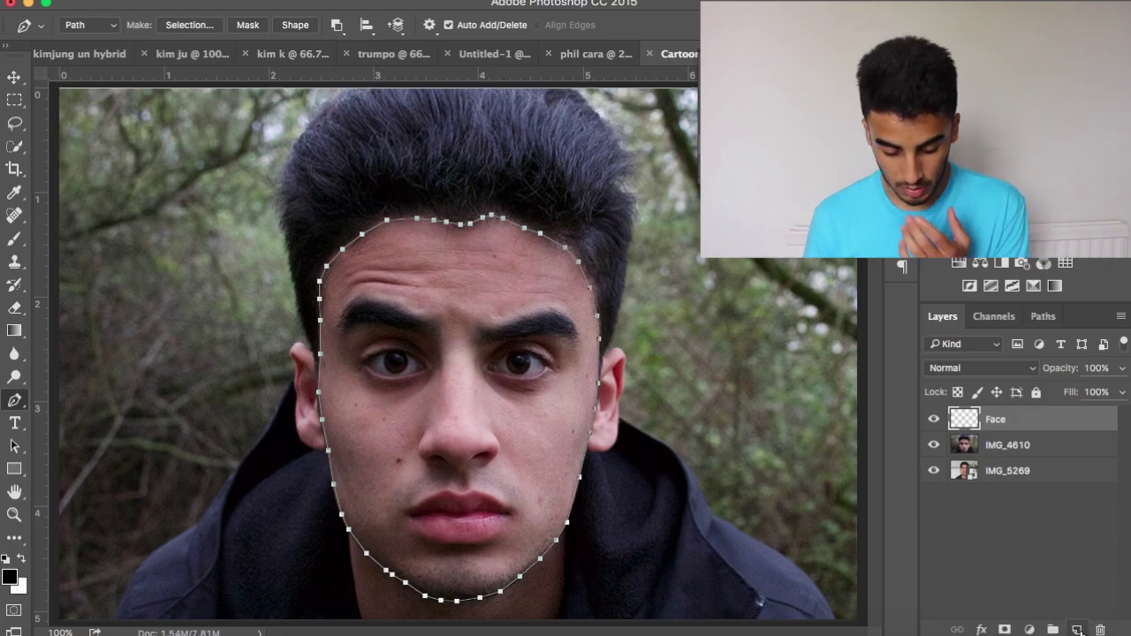
left_click(1077, 629)
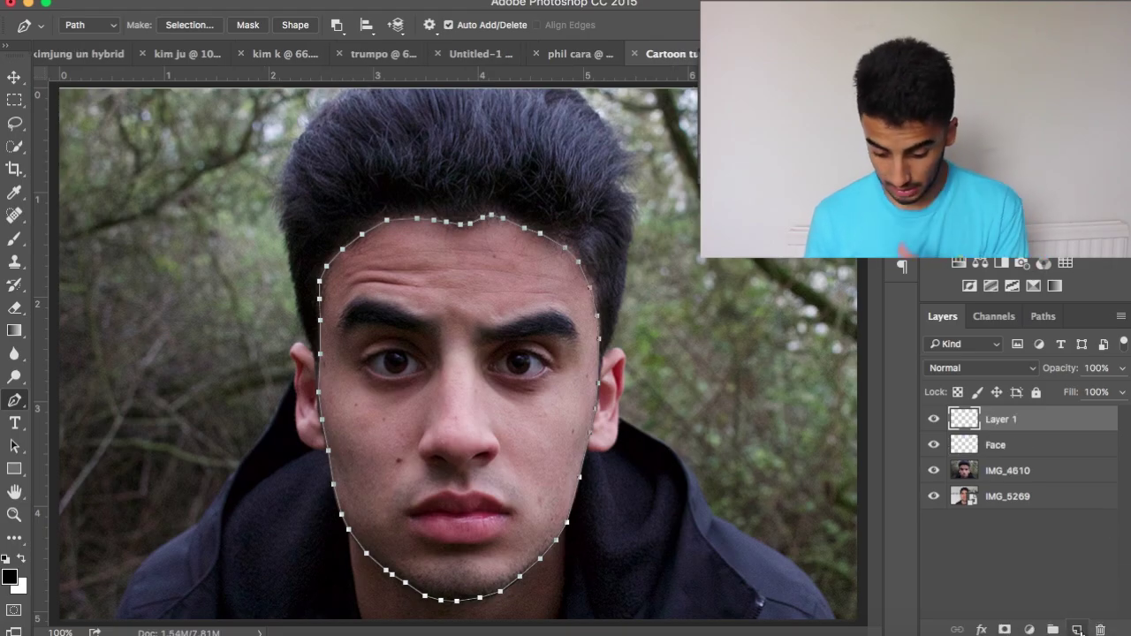
double_click(1000, 420)
type("L")
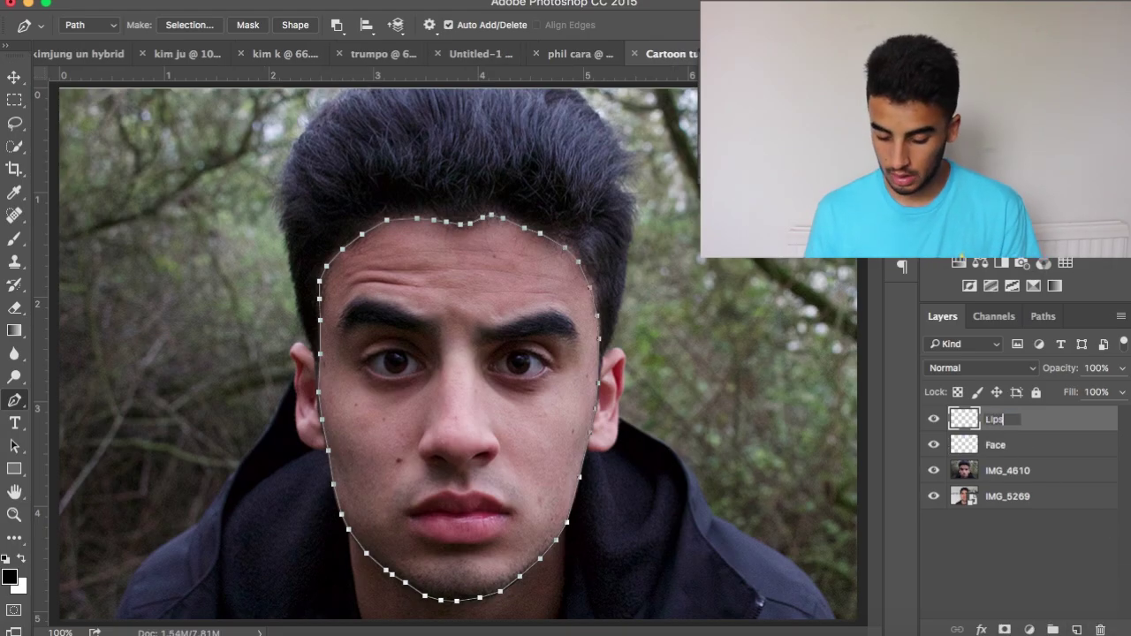
type("ips")
key("Return")
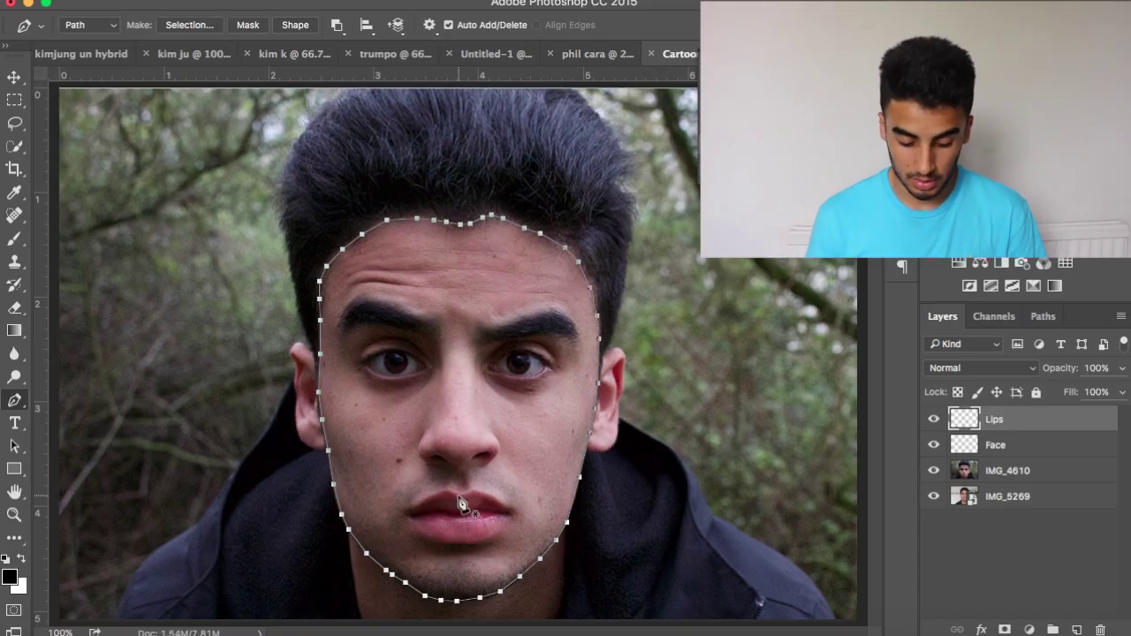
- Undo the stray path point, the Lips rename and the new layer
left_click(436, 473, "super")
left_click(433, 464)
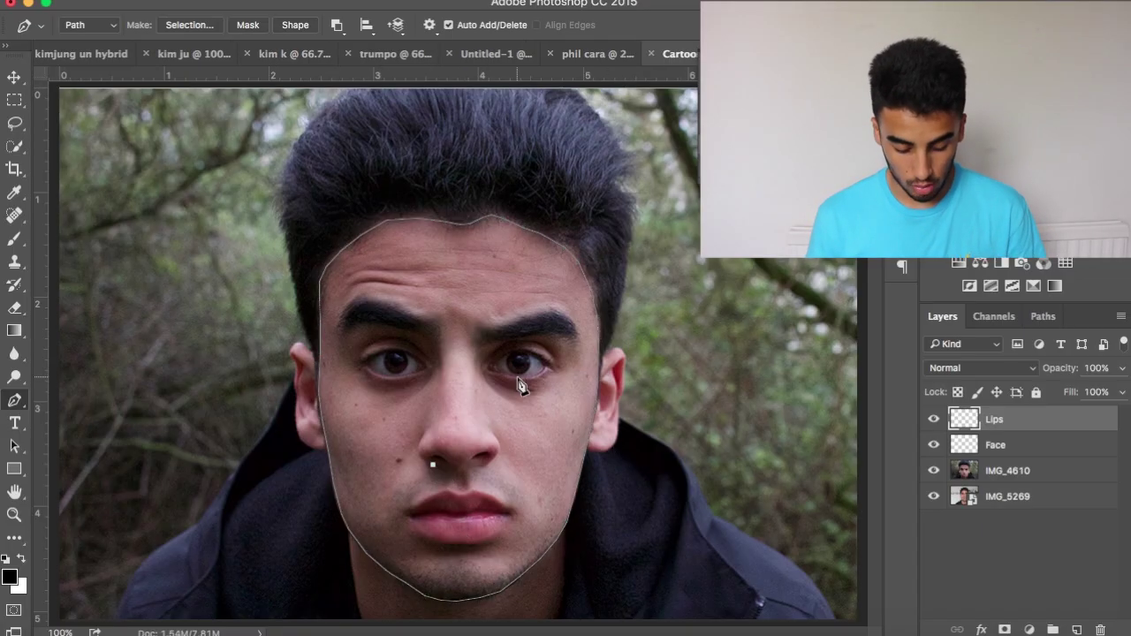
key("super+z")
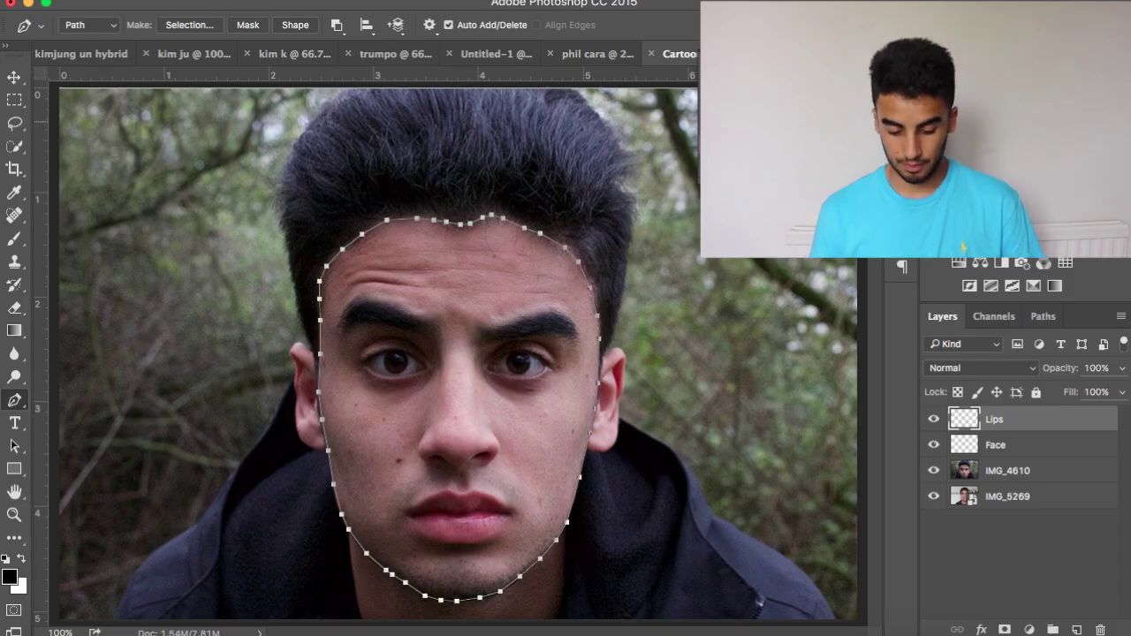
key("super+z")
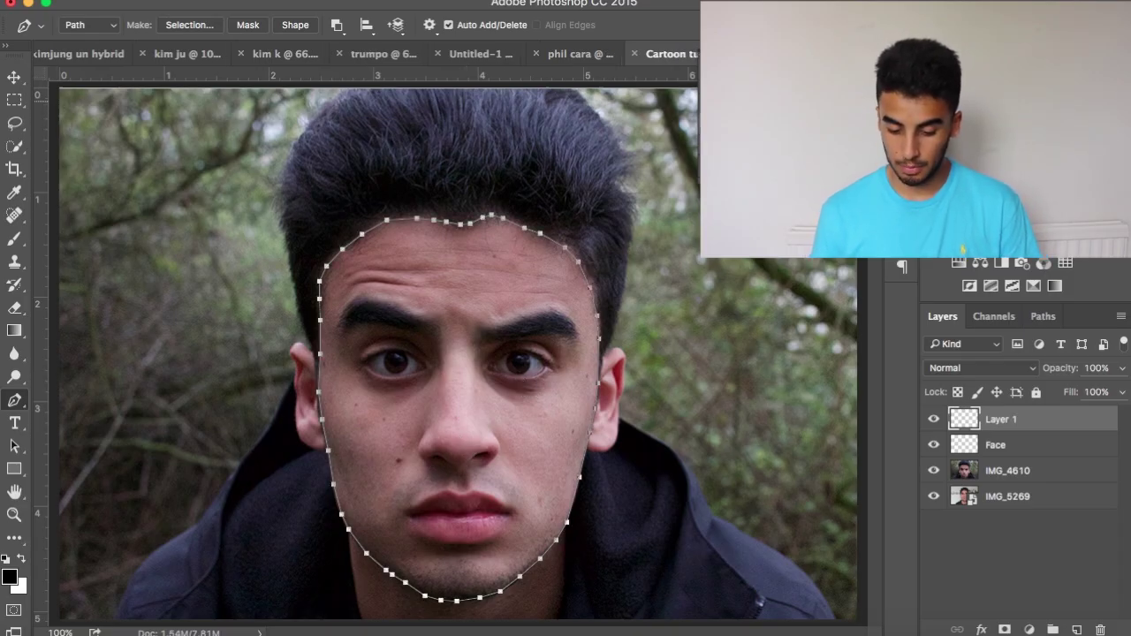
key("super+z")
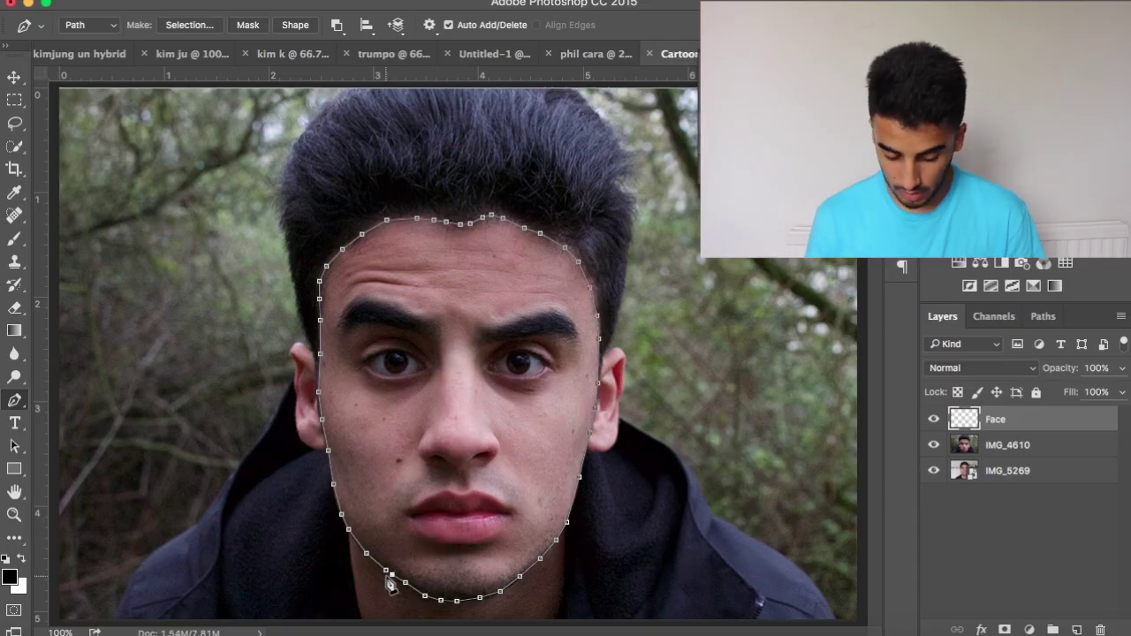
- Close the reopened face path at its starting anchor on the left jaw
key("super+plus")
key("super+plus")
scroll(390, 585, "down", 10)
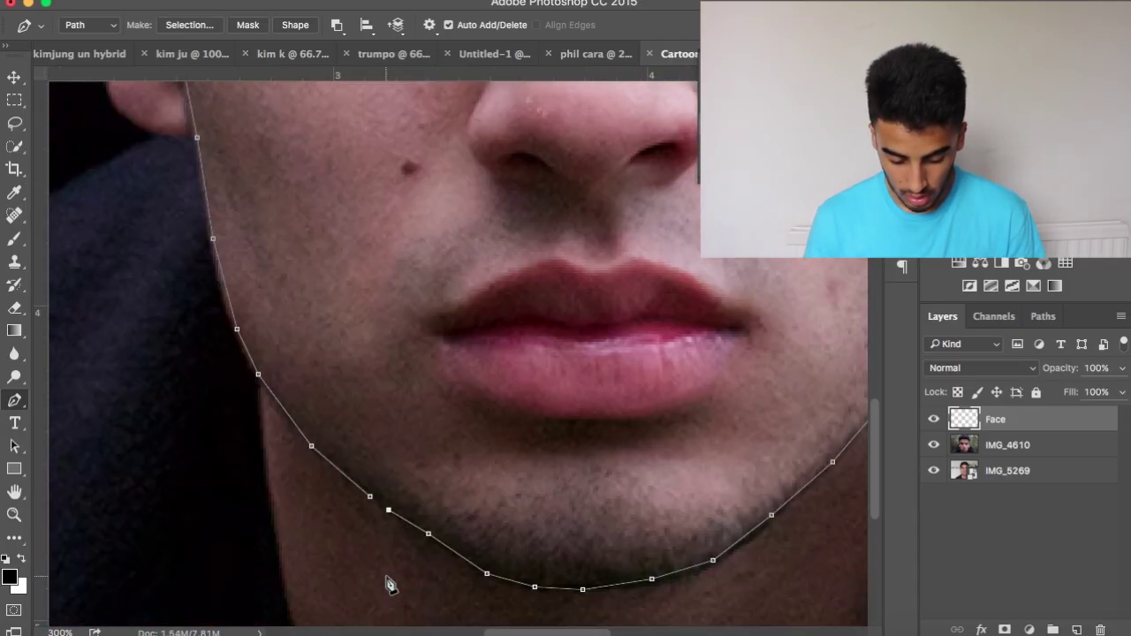
left_click(370, 499)
key("super+z")
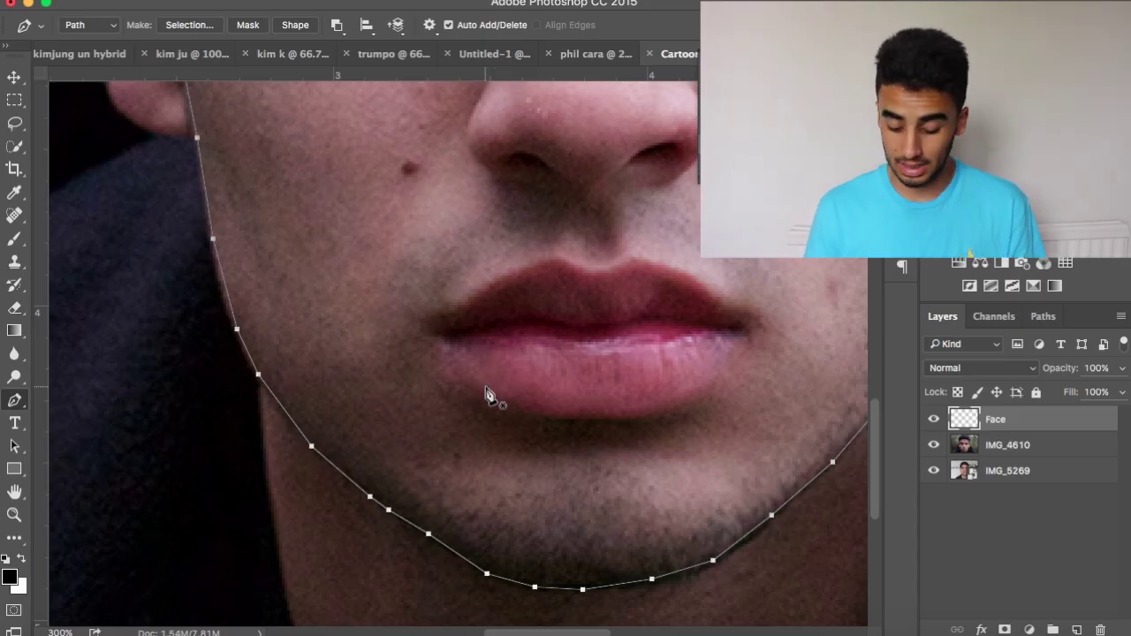
- Stroke the face path on the Face layer using the Brush tool with Simulate Pressure off
key("super+minus")
key("super+minus")
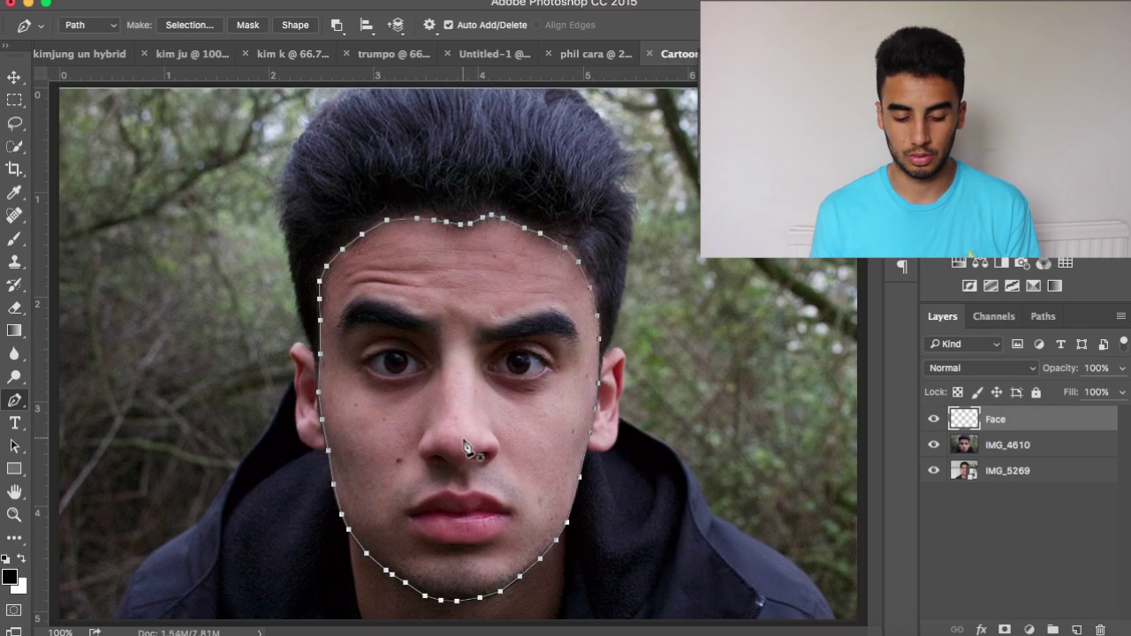
key("super+plus")
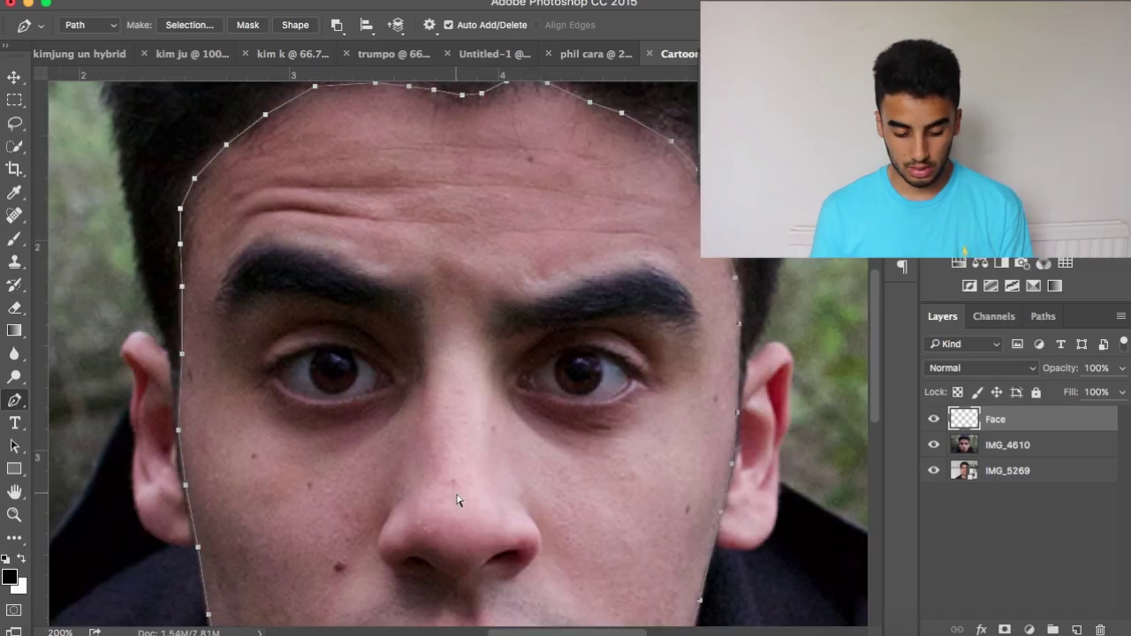
scroll(455, 499, "down", 5)
key("super+minus")
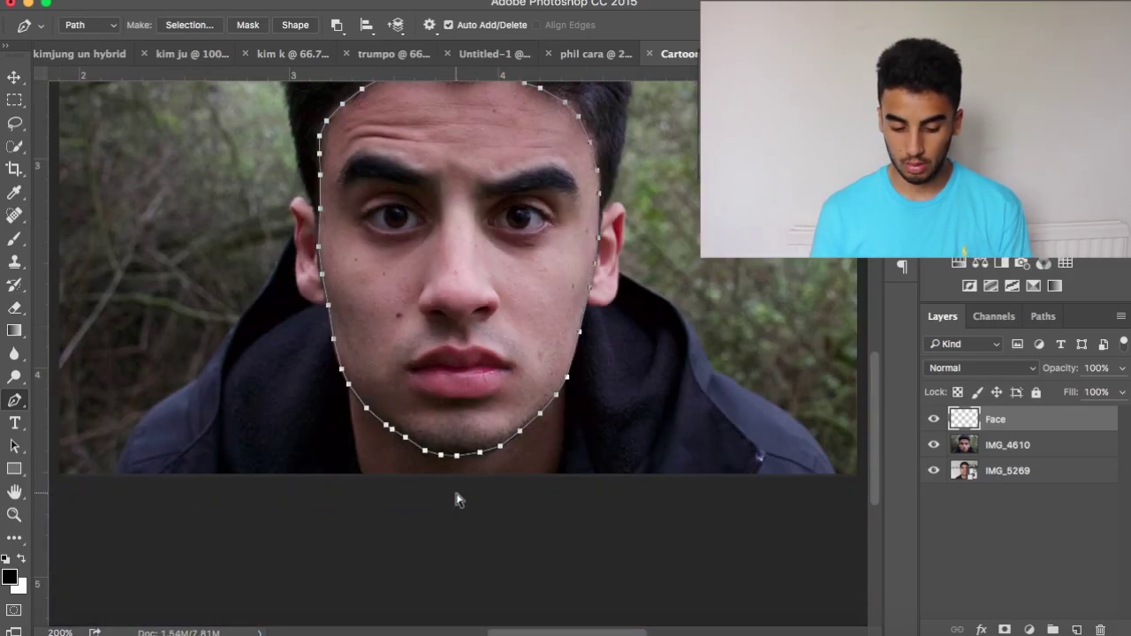
scroll(457, 500, "up", 3)
right_click(468, 423)
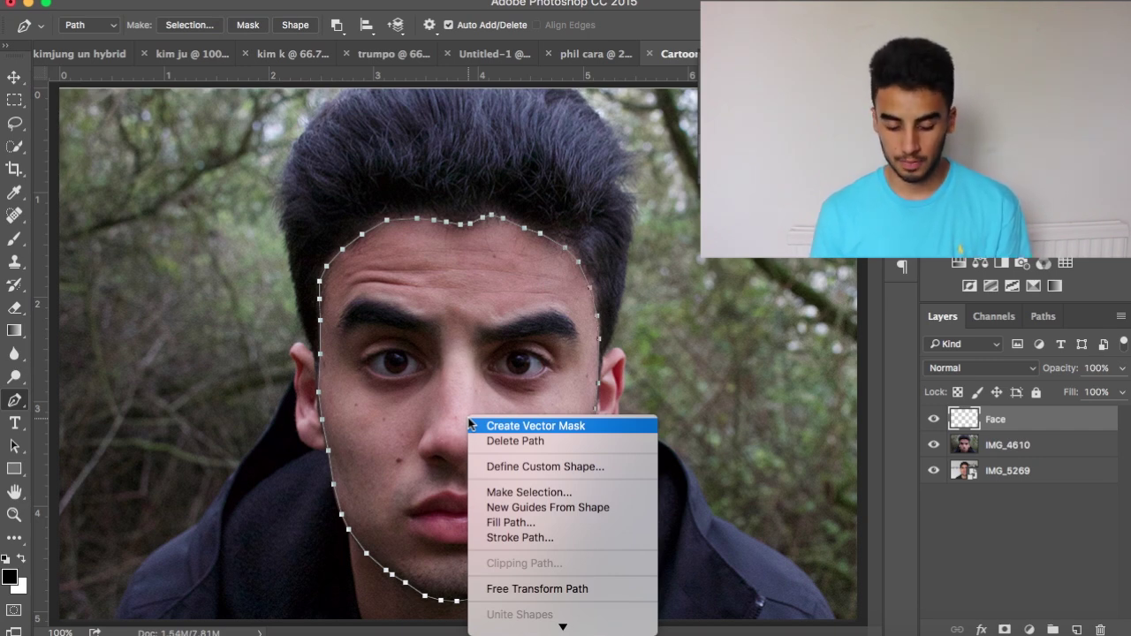
scroll(523, 488, "down", 3)
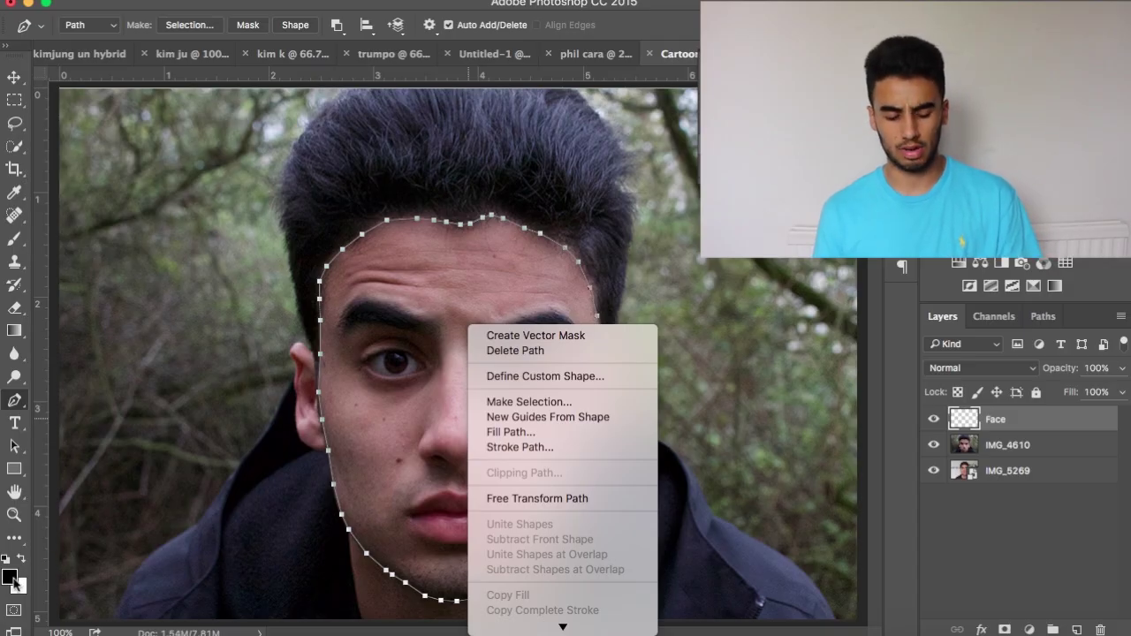
left_click(537, 447)
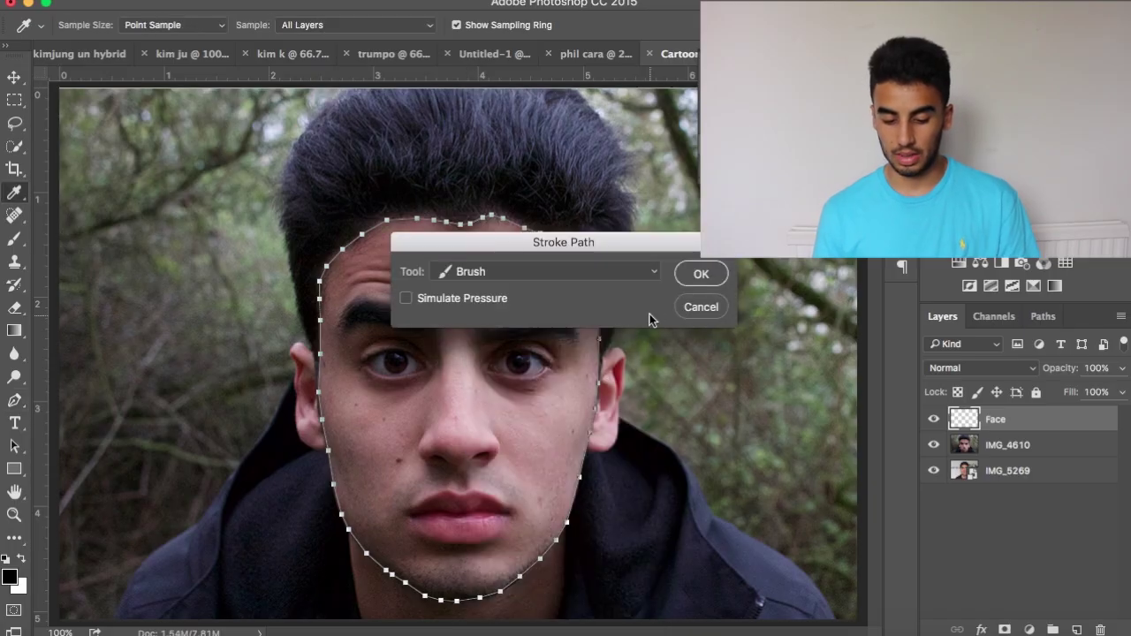
left_click(642, 275)
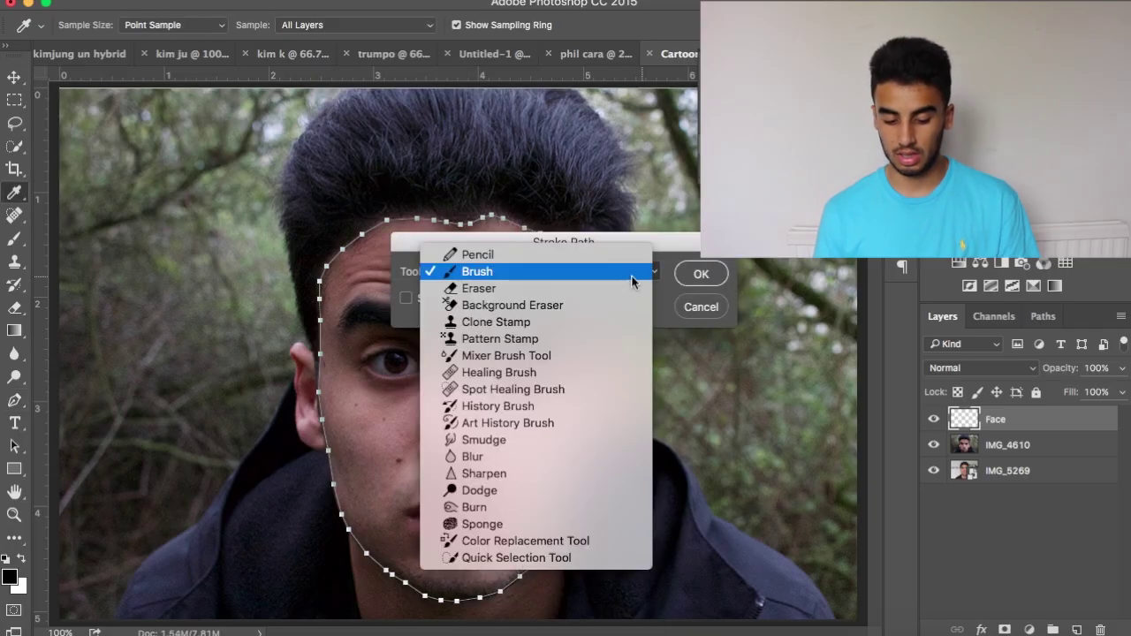
left_click(687, 277)
left_click(700, 274)
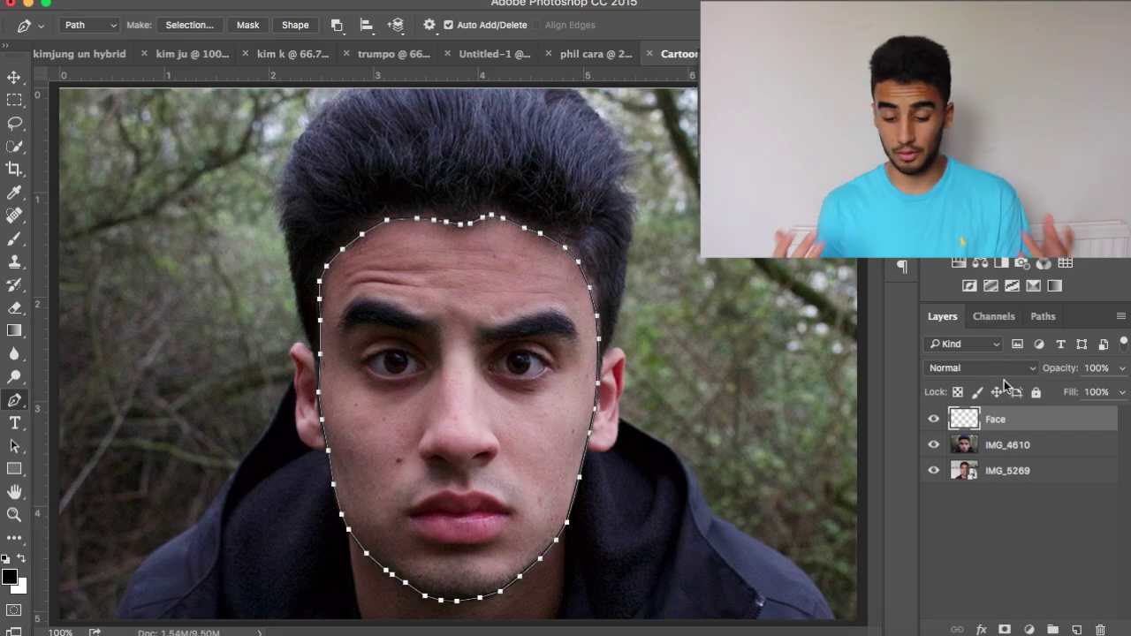
left_click(1043, 315)
left_click(942, 316)
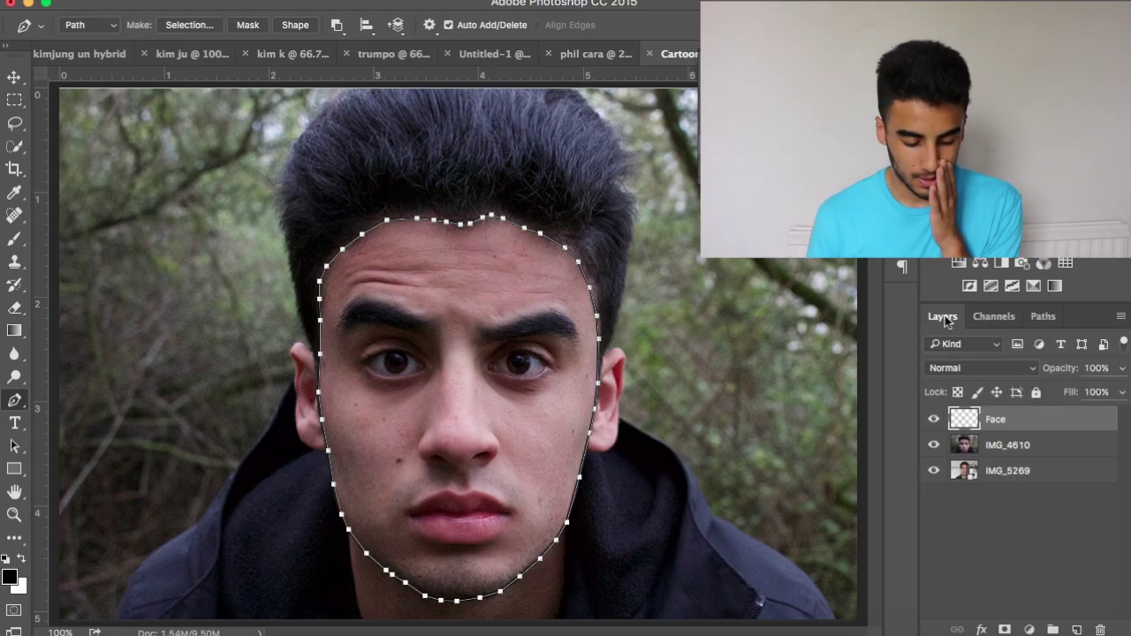
- Dismiss the face path and hide the IMG_5269 layer, briefly hiding IMG_4610 to check the stroked face outline
left_click(17, 396)
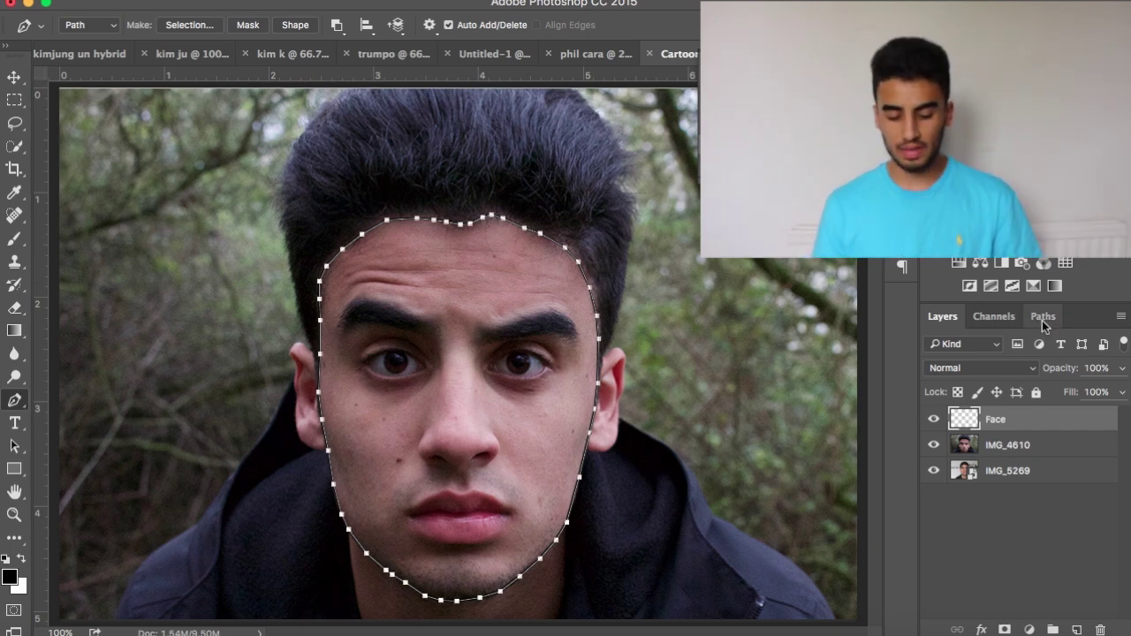
left_click(16, 404)
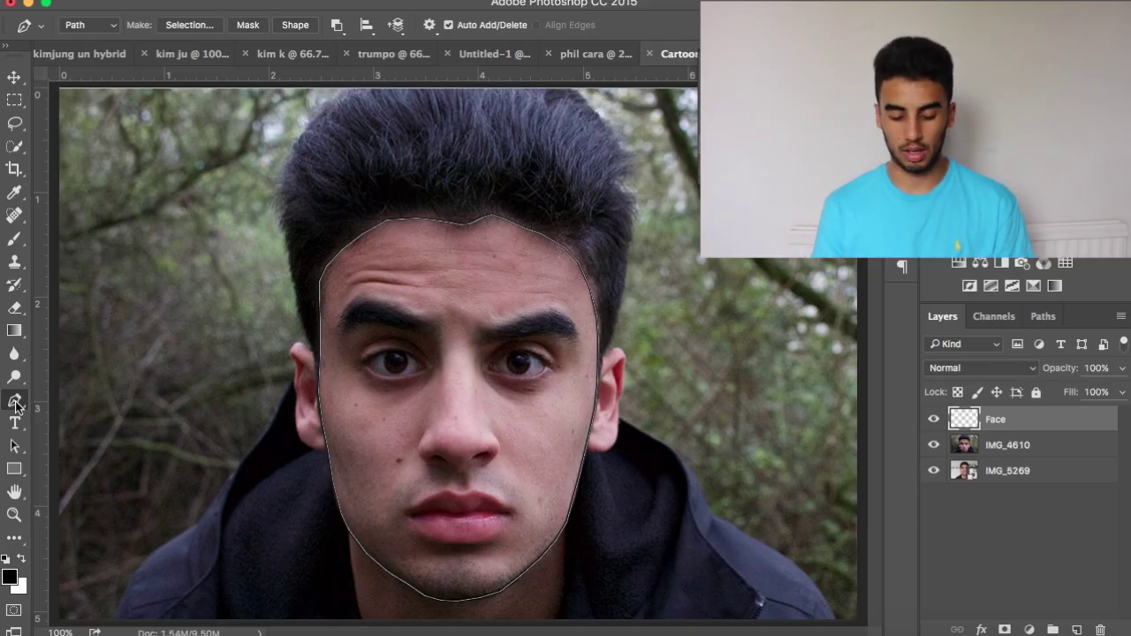
key("Return")
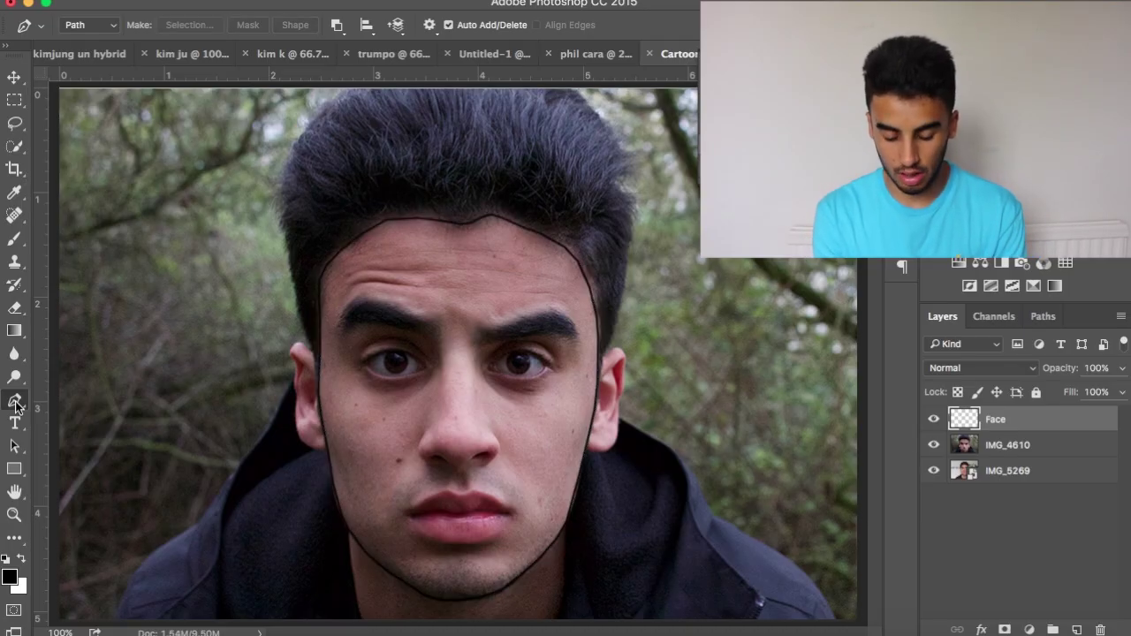
left_click(936, 475)
left_click(936, 445)
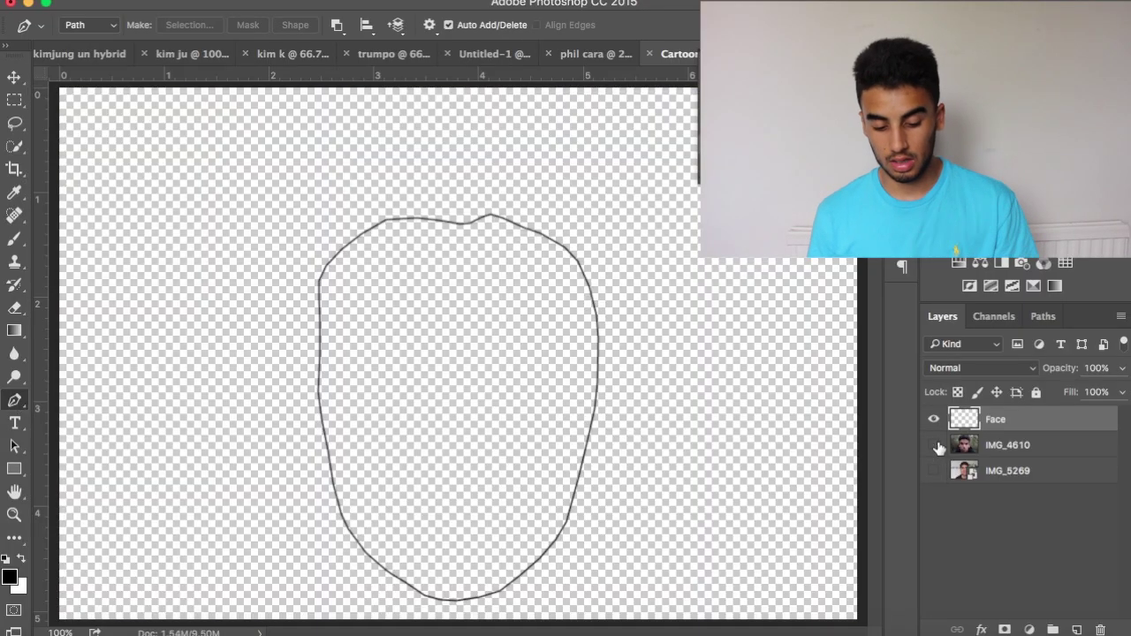
left_click(936, 446)
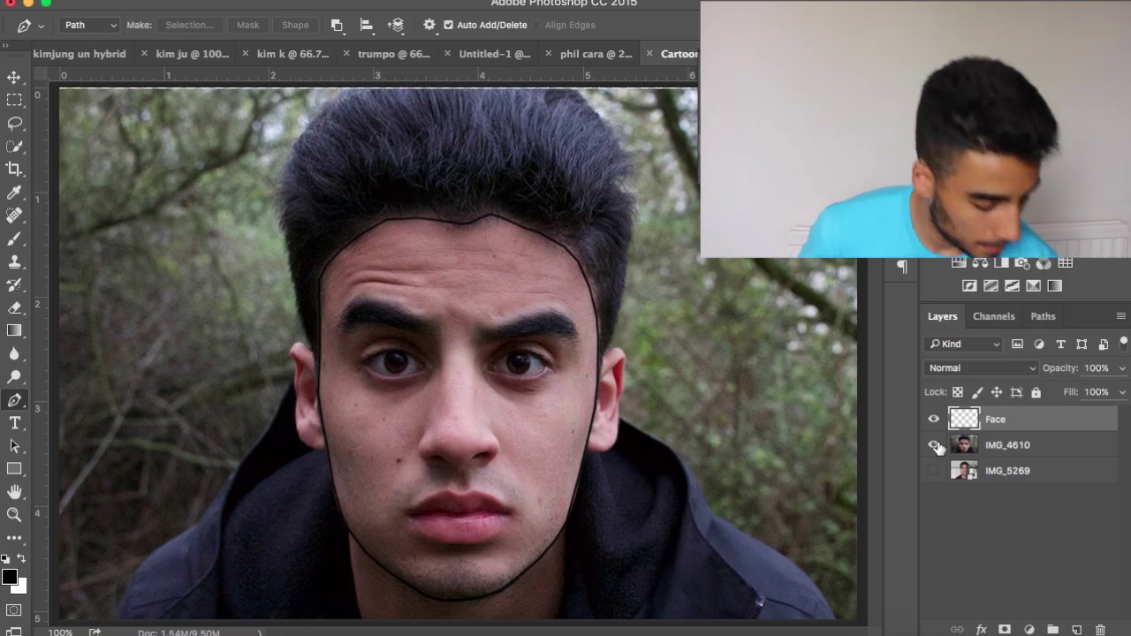
- Restore the dismissed face path and deselect its anchor points
key("ctrl+Return")
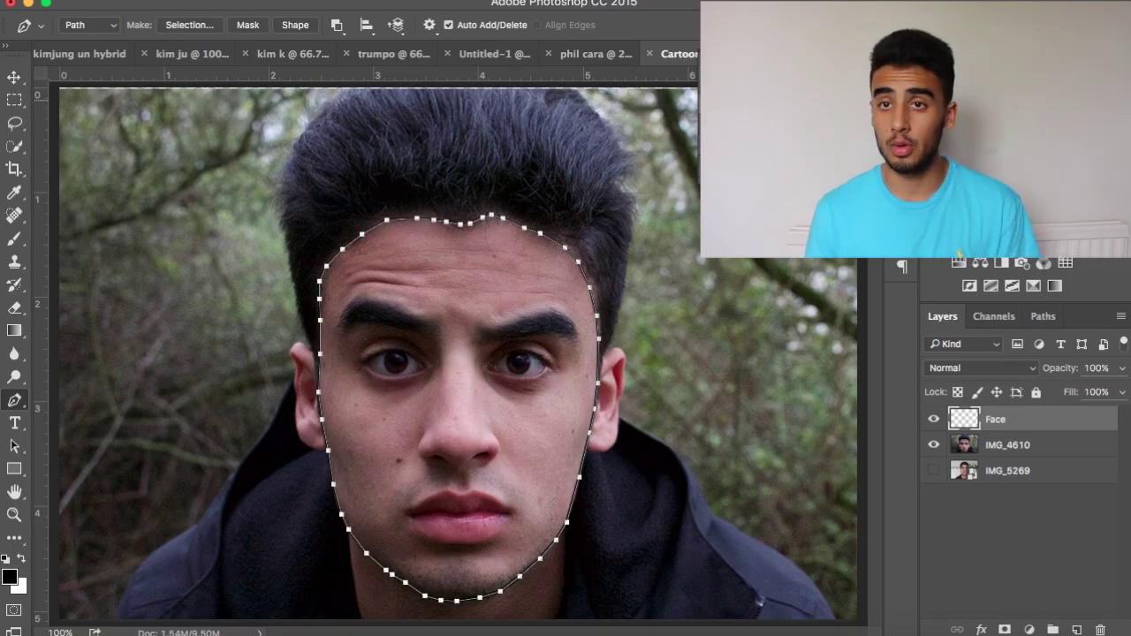
left_click(16, 405)
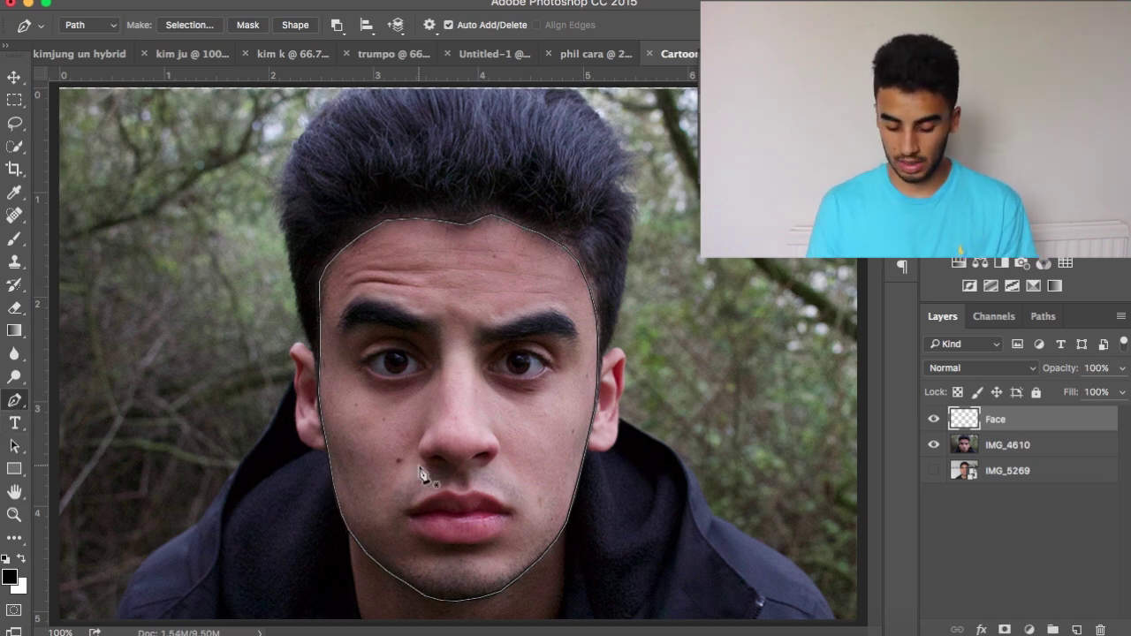
scroll(419, 472, "up", 5)
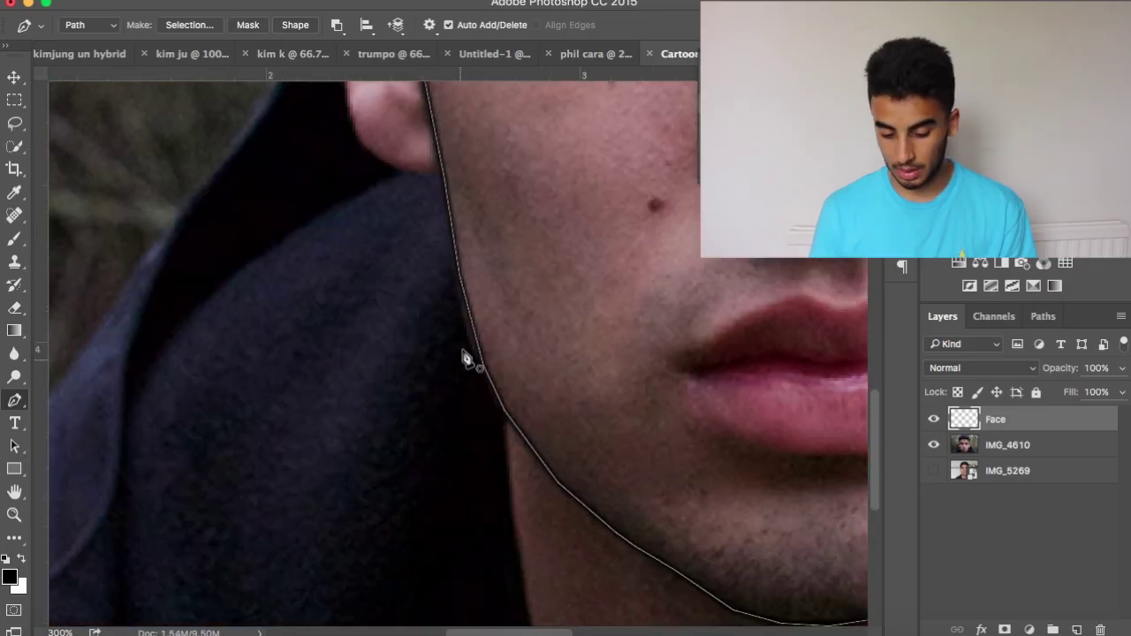
scroll(465, 311, "down", 3)
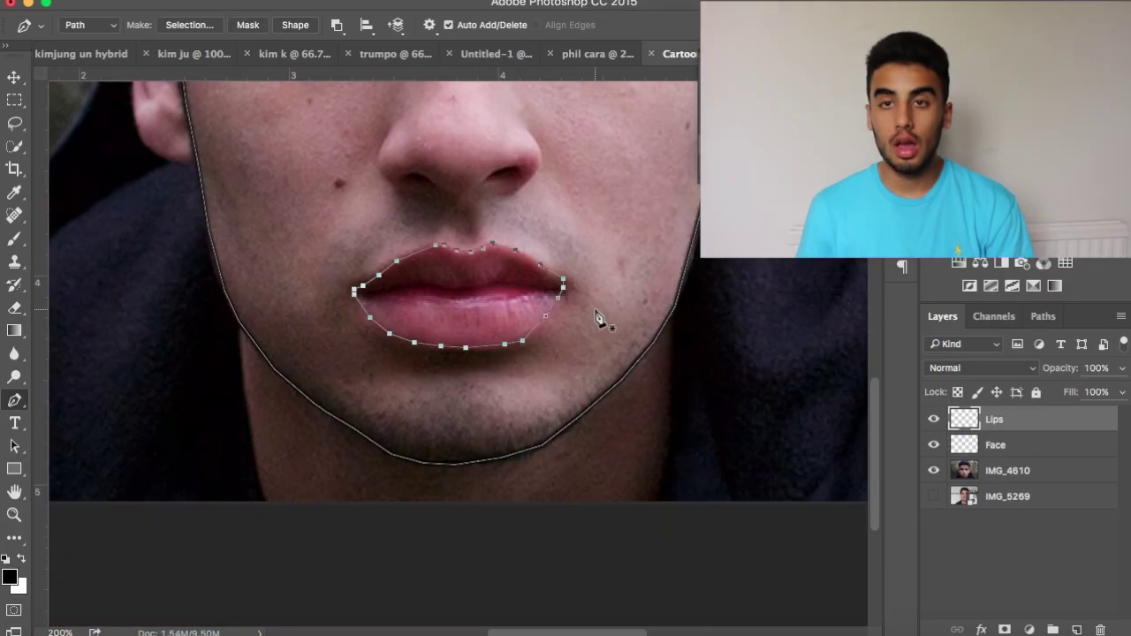
- Try stroking only the outer lips subpath with the Brush on the Lips layer, and undo the stroke
right_click(488, 288)
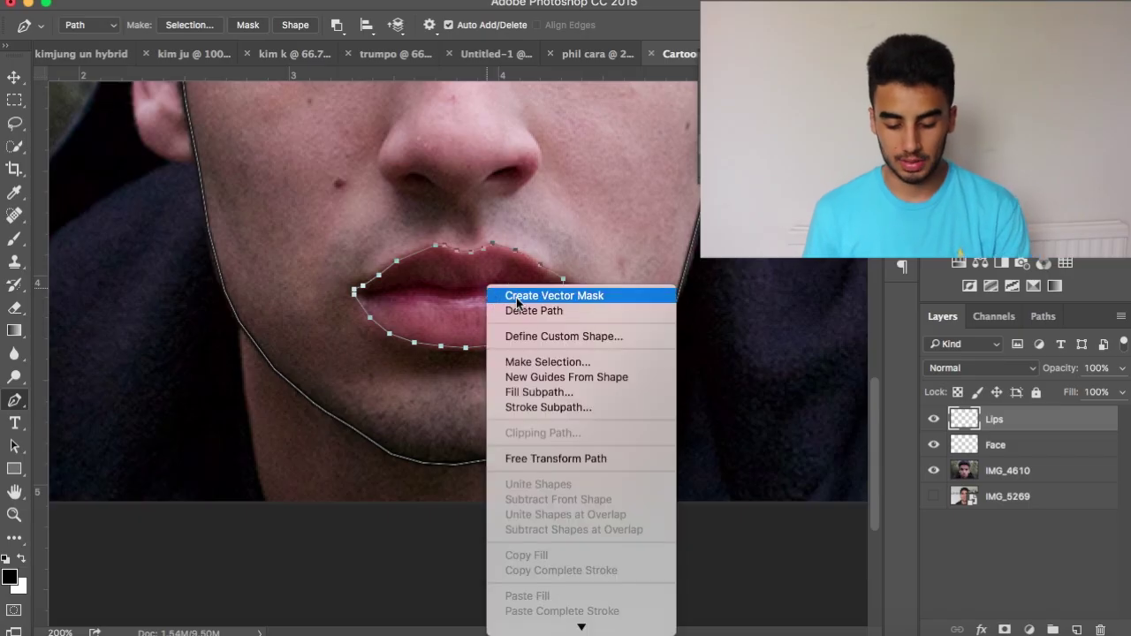
left_click(553, 406)
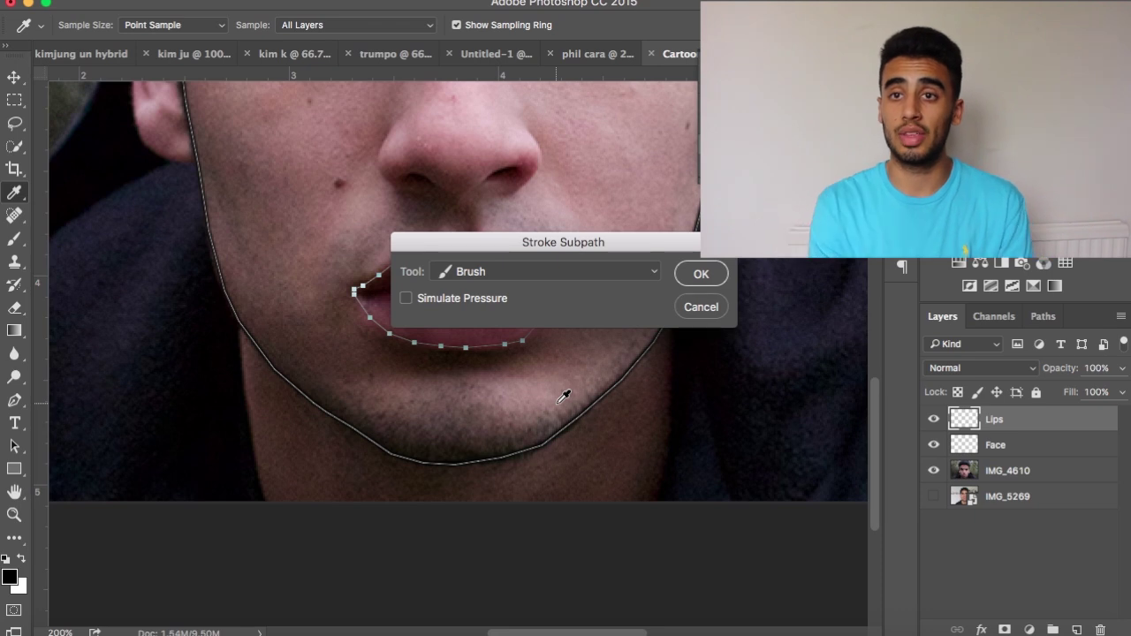
left_click(699, 276)
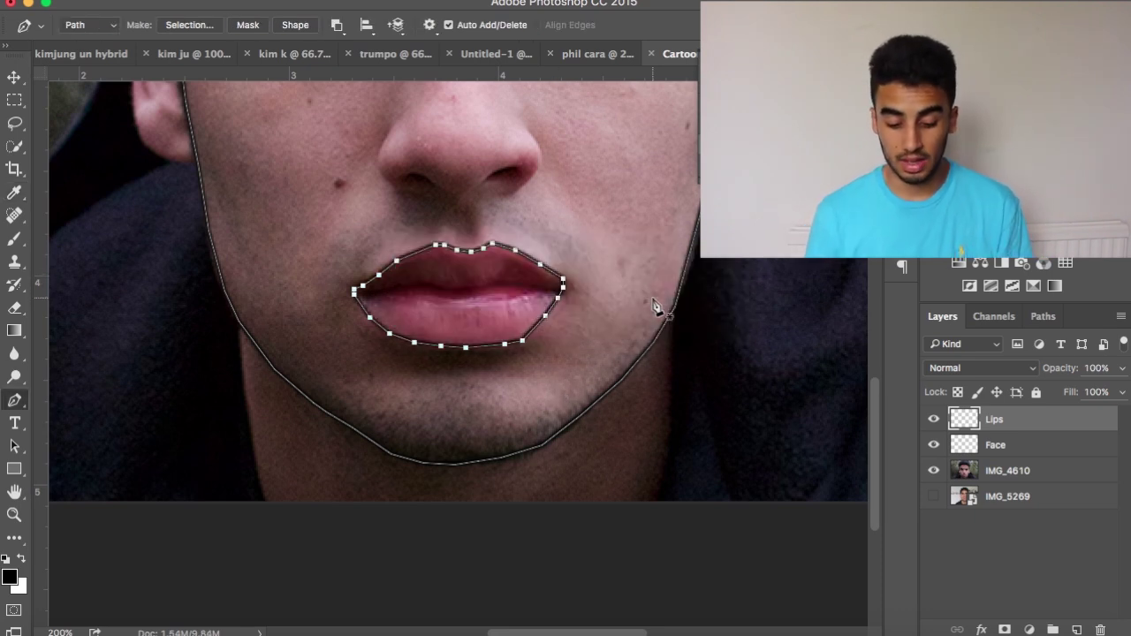
key("super+z")
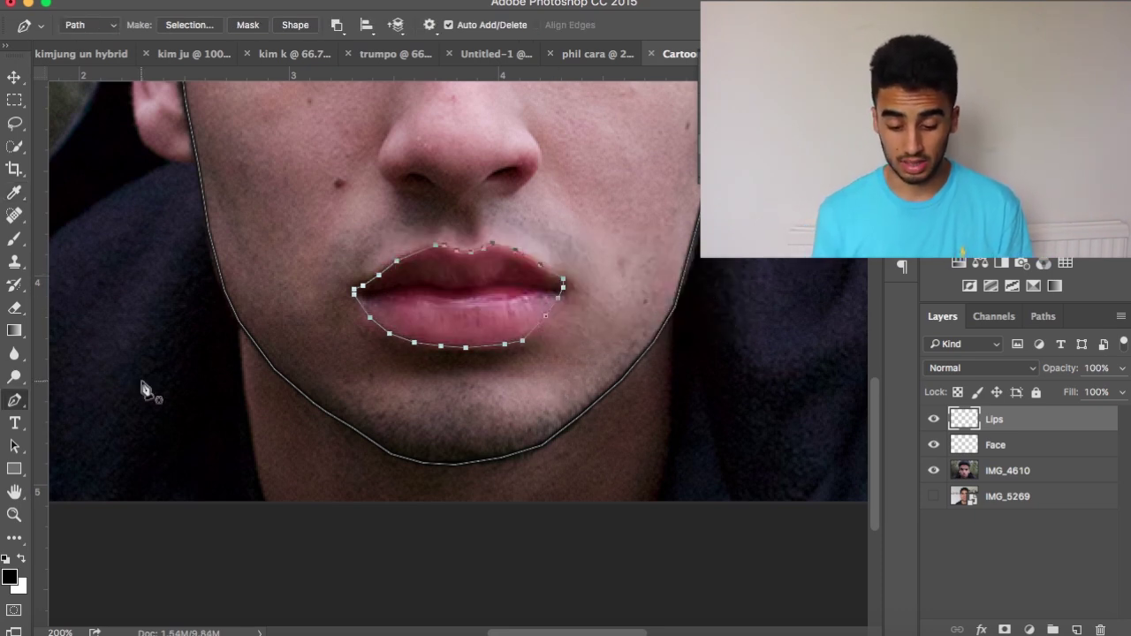
- Trace the dividing line between the upper and lower lip with the Pen tool, from one mouth corner to the other
key("super+plus")
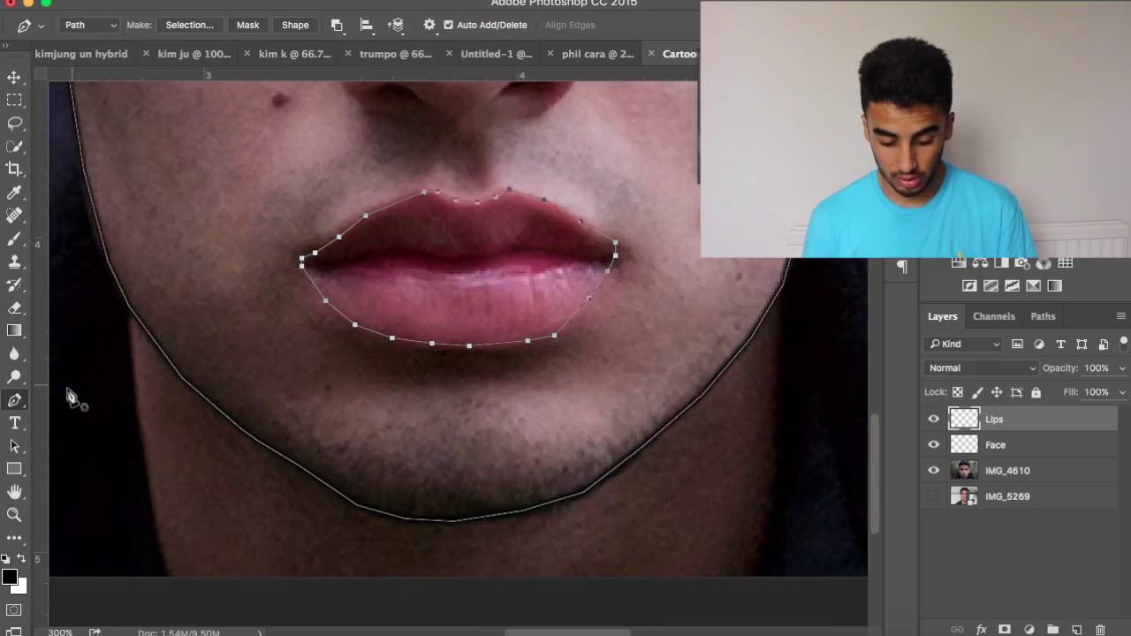
left_click(304, 262)
left_click(325, 271)
left_click(352, 263)
left_click(368, 258)
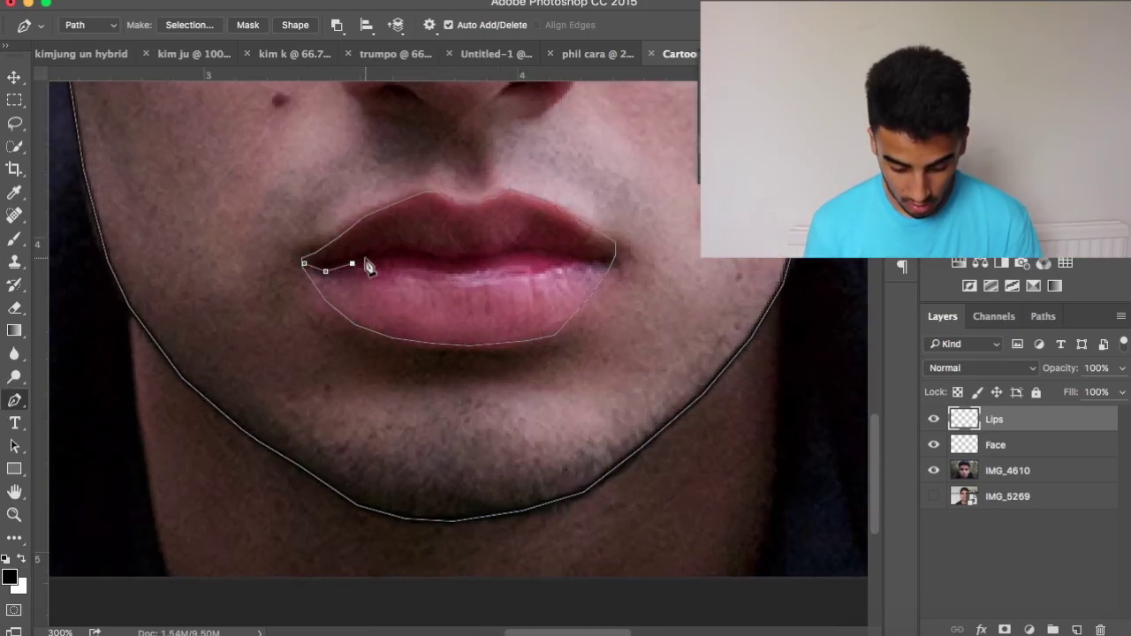
left_click(395, 255)
left_click(416, 257)
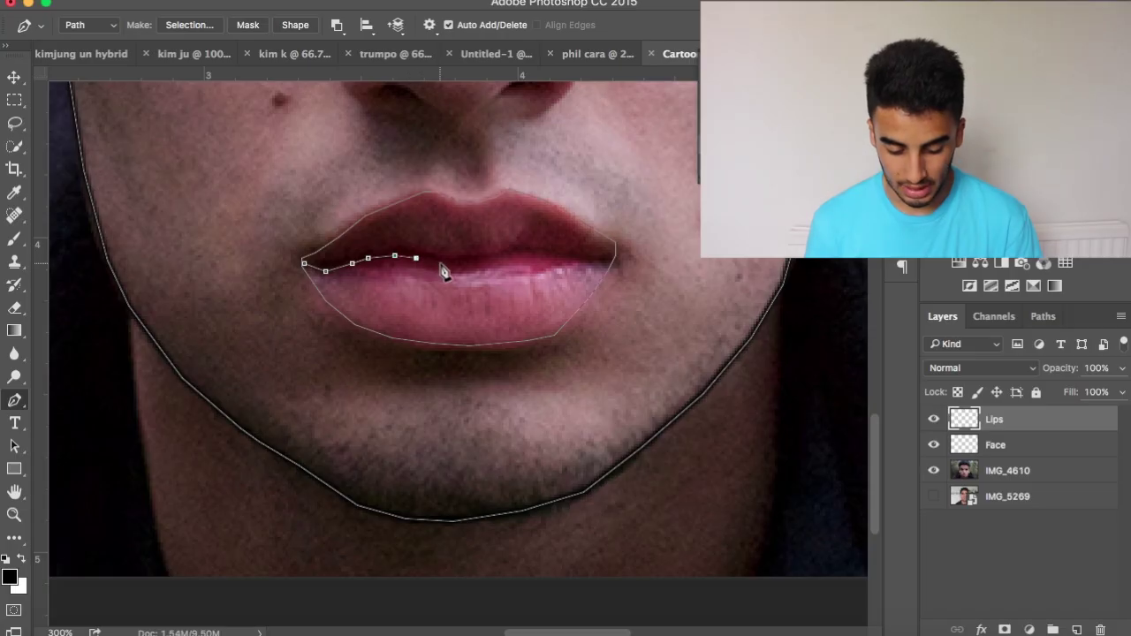
left_click(477, 263)
left_click(499, 255)
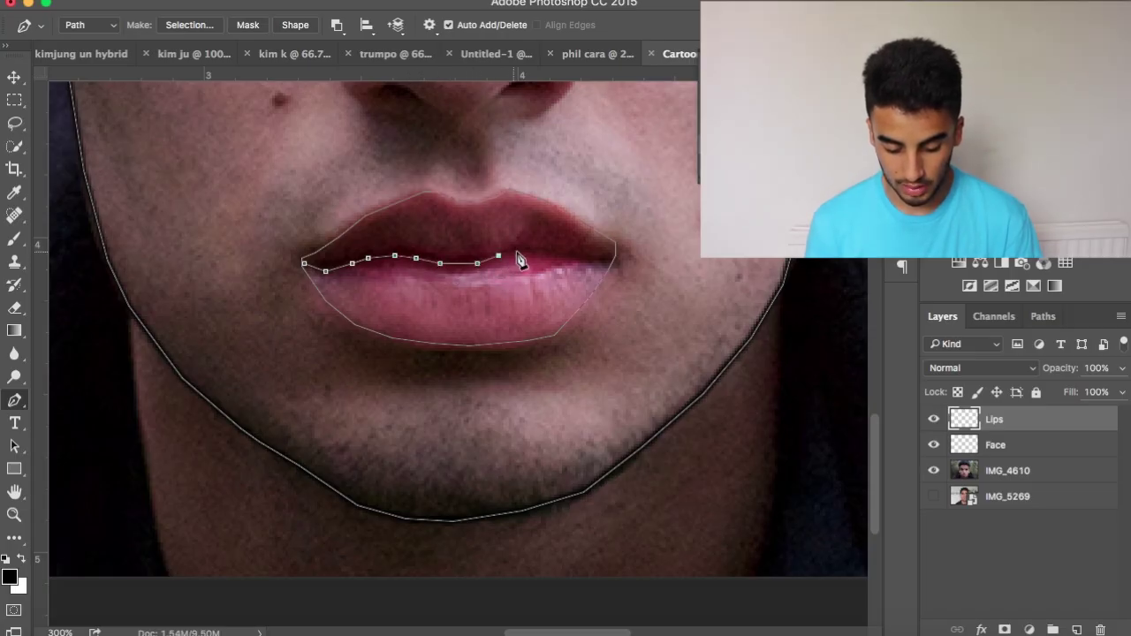
left_click(522, 254)
left_click(598, 264)
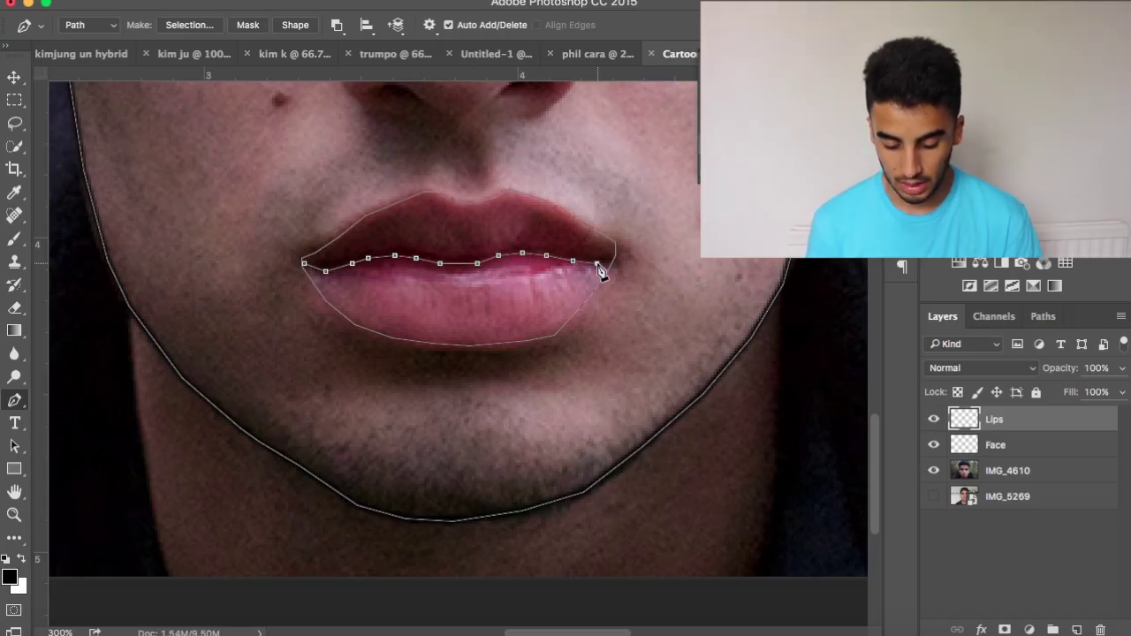
- Stroke the traced paths on the Lips layer using the Brush with Simulate Pressure off, and check the result
left_click(17, 401)
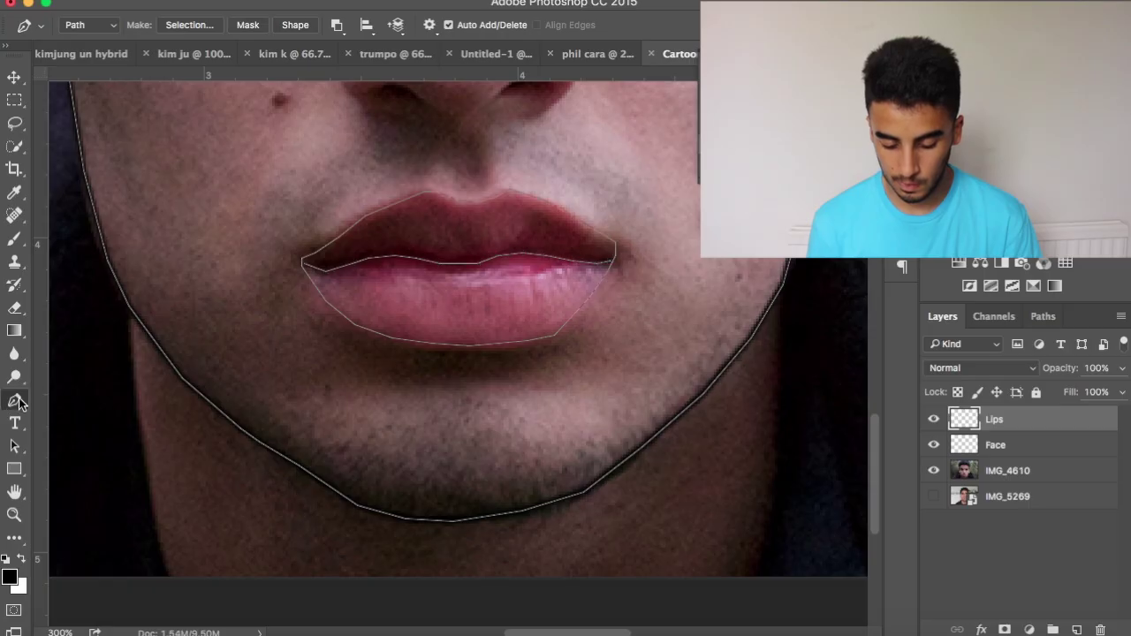
right_click(417, 241)
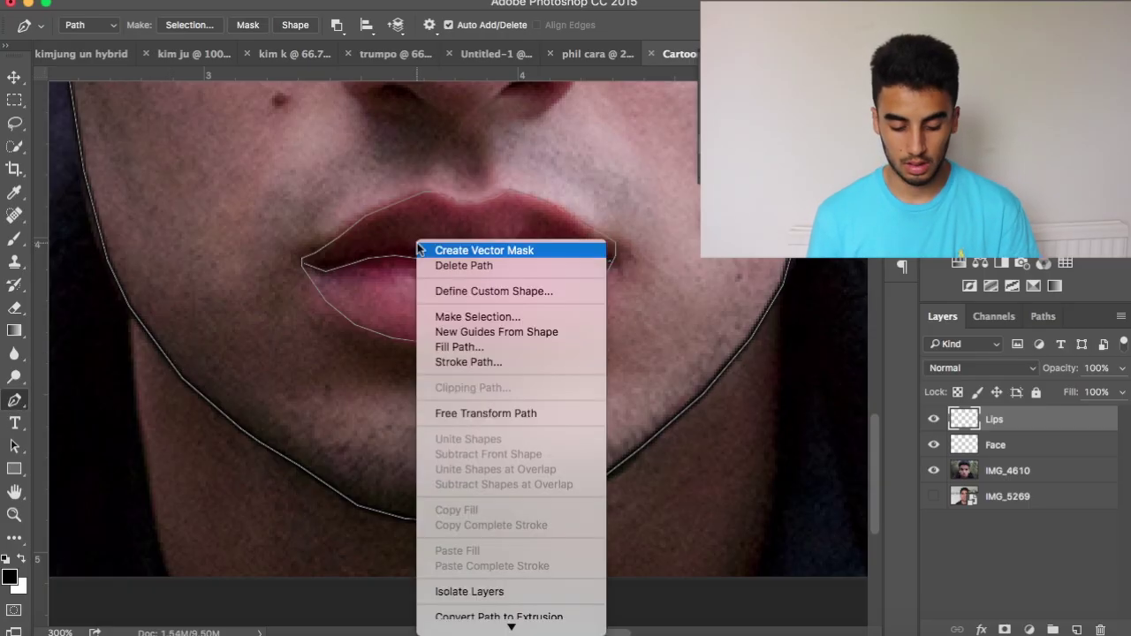
left_click(489, 360)
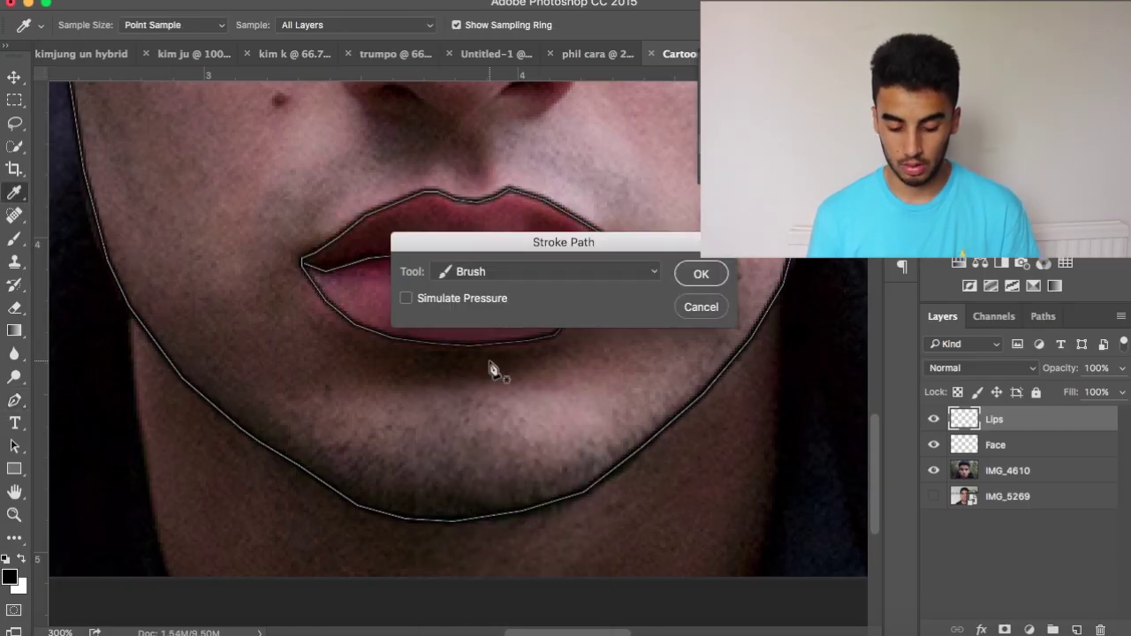
key("Return")
key("super+1")
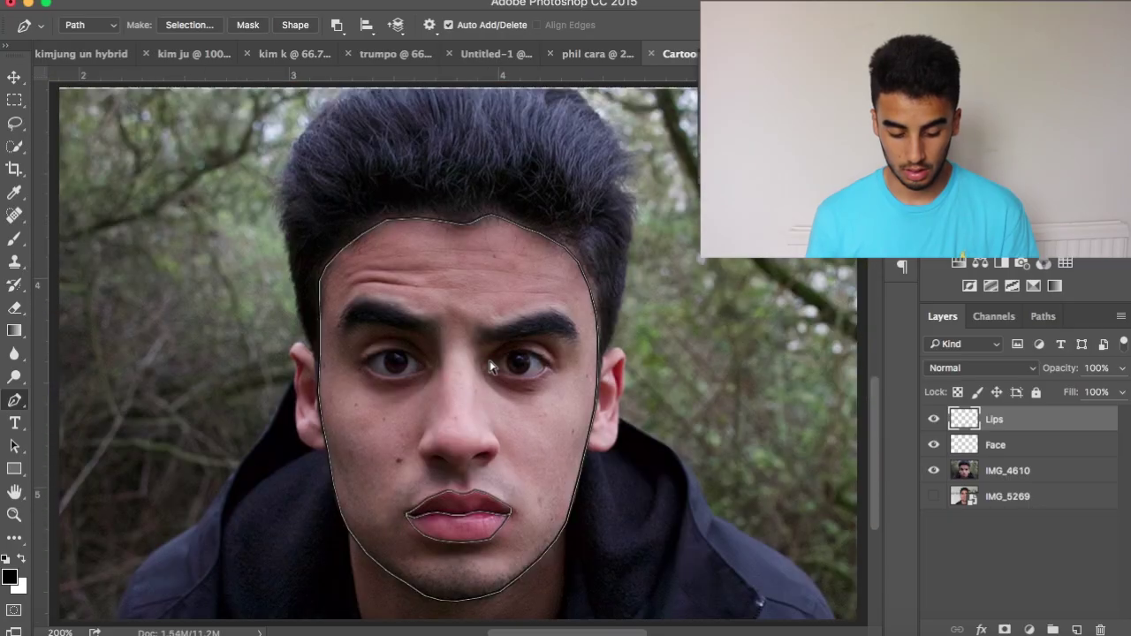
left_click(932, 471)
left_click(933, 471)
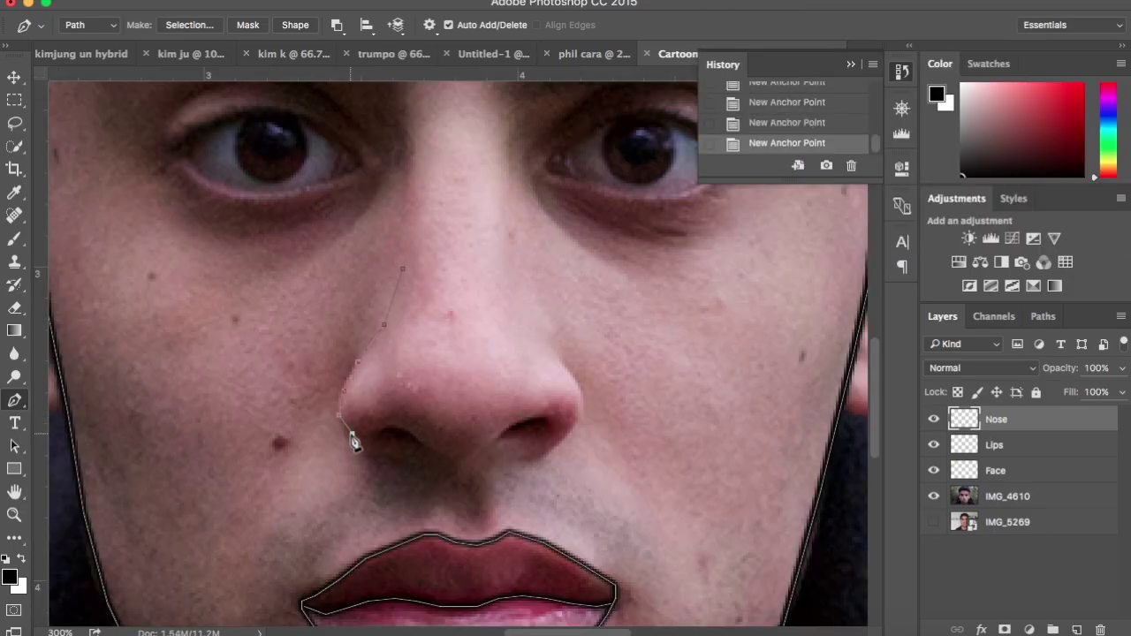
- Continue the nose path around the nostrils and lower edge of the nose on the Nose layer, and end it open
left_click(359, 452)
left_click(401, 466)
left_click(419, 484)
left_click(433, 494)
left_click(479, 487)
left_click(537, 446)
left_click(564, 438)
left_click(608, 468)
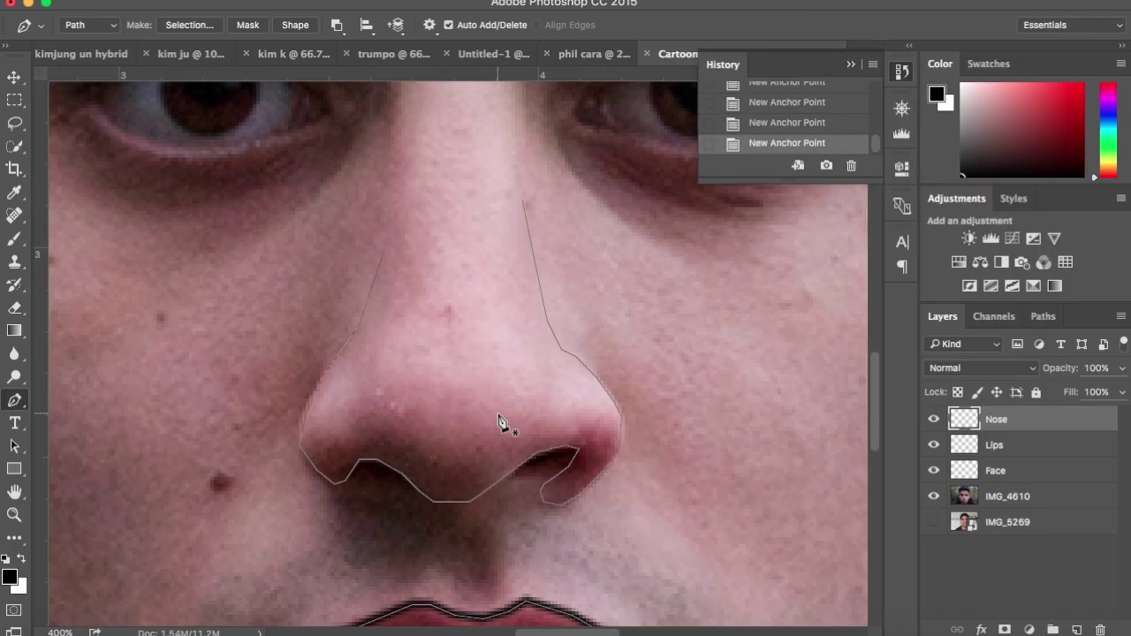
left_click(16, 402)
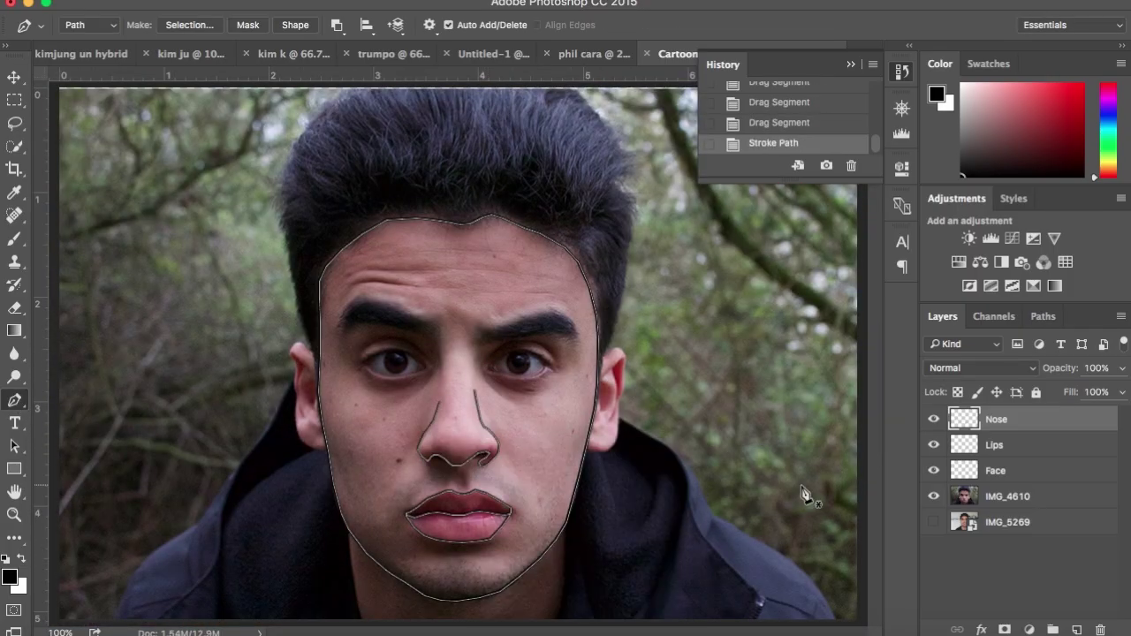
- Add an eyes layer and trace the right-hand eye in the photo with its lid crease and under-eye line
left_click(1076, 630)
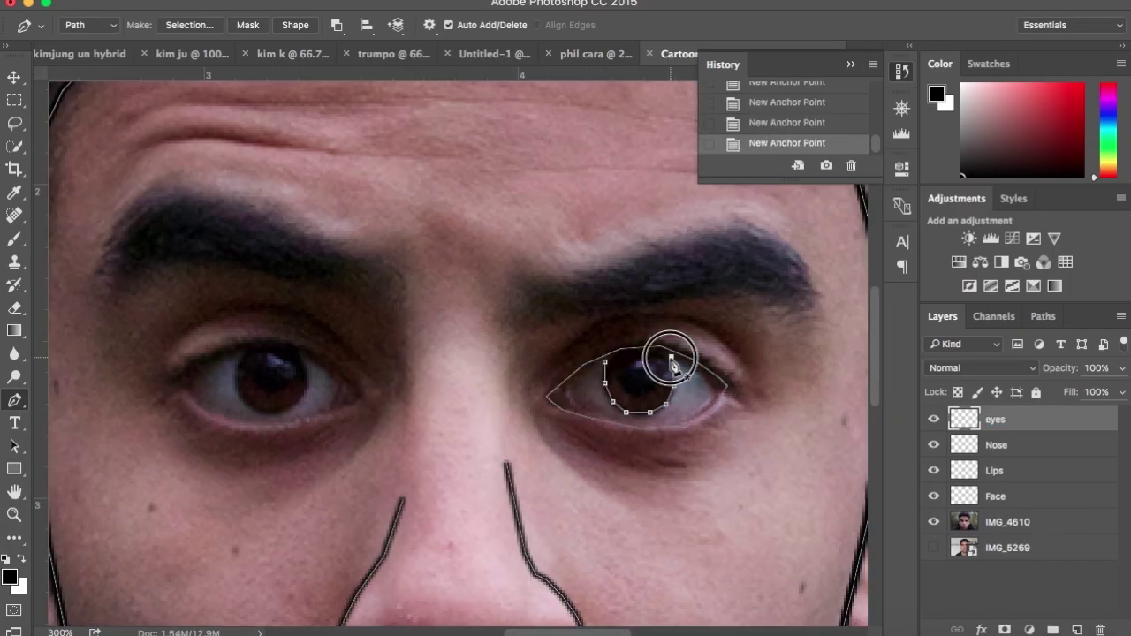
left_click(560, 365)
left_click(747, 368)
left_click(536, 420)
- Trace the left-hand eye in the photo, including its outline, iris, lid crease and under-eye line
left_click(373, 378)
left_click(174, 340)
left_click(256, 428)
left_click(361, 391)
left_click(177, 381)
left_click(176, 381)
left_click(246, 348)
left_click(371, 430)
- Add a new layer above eyes and name it eye brows
left_click(1076, 629)
double_click(996, 419)
type("eye brows")
key("Return")
- Trace closed outlines around both eyebrows with the Pen tool on the eye brows layer
left_click(522, 319)
left_click(681, 231)
left_click(806, 290)
left_click(522, 319)
left_click(371, 272)
left_click(372, 280)
left_click(371, 273)
left_click(15, 400)
scroll(477, 284, "up", 4)
key("super+minus")
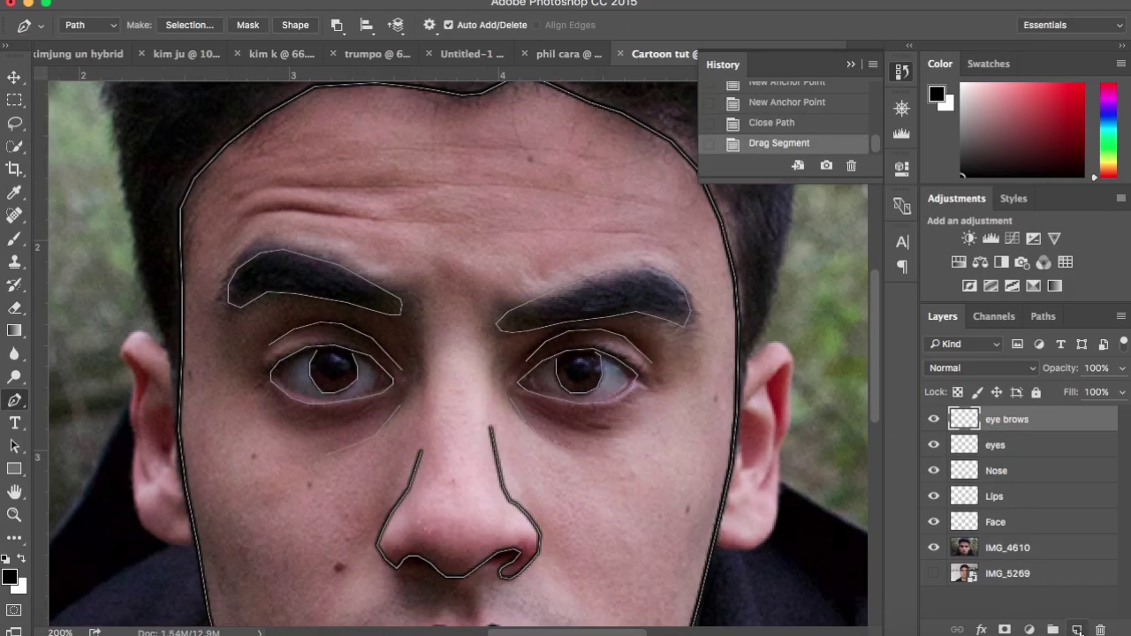
- Add a new layer above eye brows and name it fore head
key("f")
left_click(1076, 623)
double_click(1005, 412)
type("fore head")
key("Return")
- Trace the forehead wrinkles above the eyebrows as open paths on the fore head layer
left_click(217, 138)
left_click(381, 144)
key("super+minus")
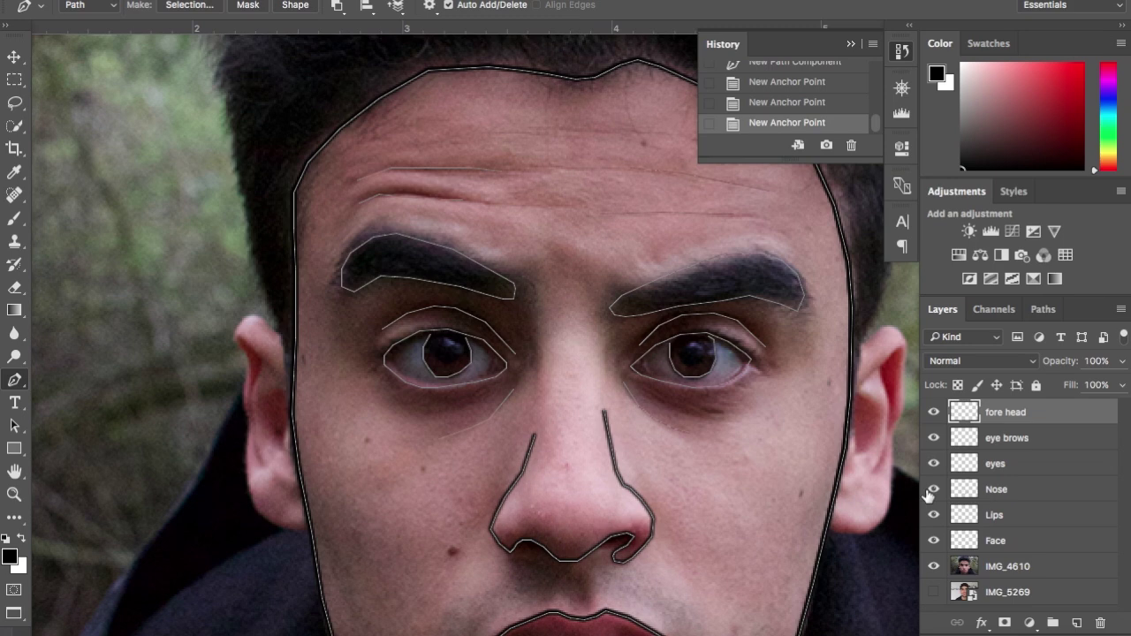
- Add a new layer above fore head and name it ears
left_click(1076, 623)
double_click(996, 412)
type("ears")
key("Return")
- Trace the outline and inner folds of one ear with the Pen tool on the ears layer
key("super+plus")
left_click(486, 372)
left_click(441, 620)
left_click(14, 382)
scroll(351, 503, "down", 3)
left_click(518, 308)
left_click(512, 453)
left_click(485, 345)
left_click(465, 498)
left_click(489, 512)
- Trace the outline and inner folds of the opposite ear on the ears layer
scroll(422, 362, "left", 10)
left_click(444, 469)
left_click(497, 356)
left_click(429, 316)
key("super+minus")
key("super+minus")
- Add a new layer above ears and name it hair
left_click(1076, 623)
double_click(995, 411)
type("hair")
- Trace the hair's outer contour with the Pen tool from the left-hand ear over the top to the opposite ear
key("super+plus")
scroll(371, 353, "up", 5)
left_click(290, 587)
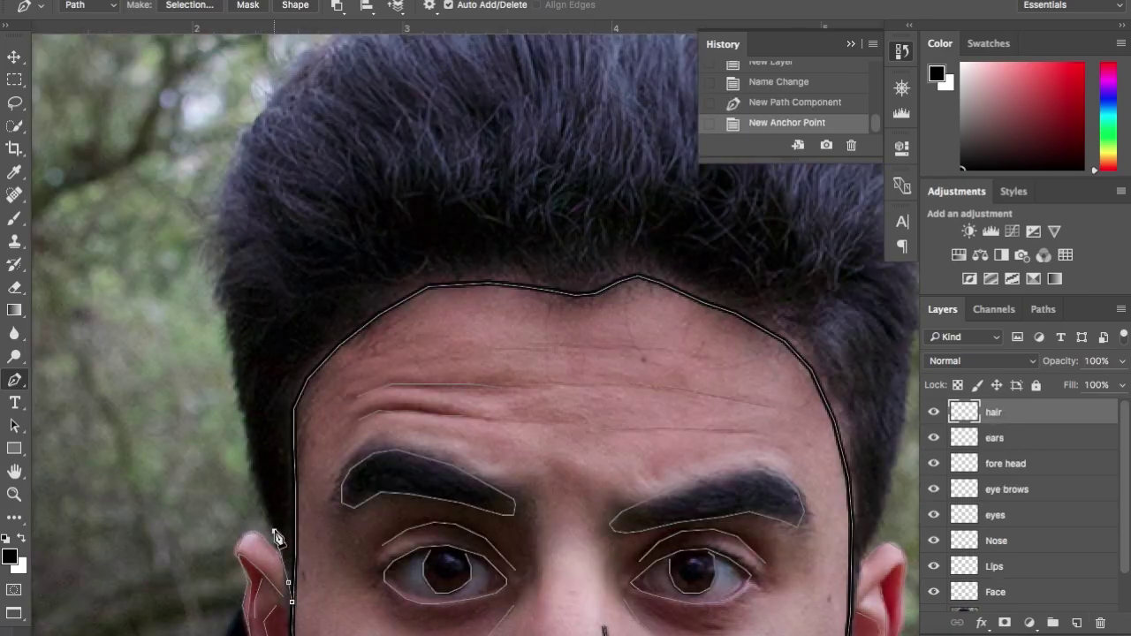
scroll(354, 265, "right", 5)
left_click(415, 73)
left_click(559, 65)
left_click(650, 358)
left_click(601, 578)
key("super+z")
left_click(600, 574)
key("super+minus")
key("super+minus")
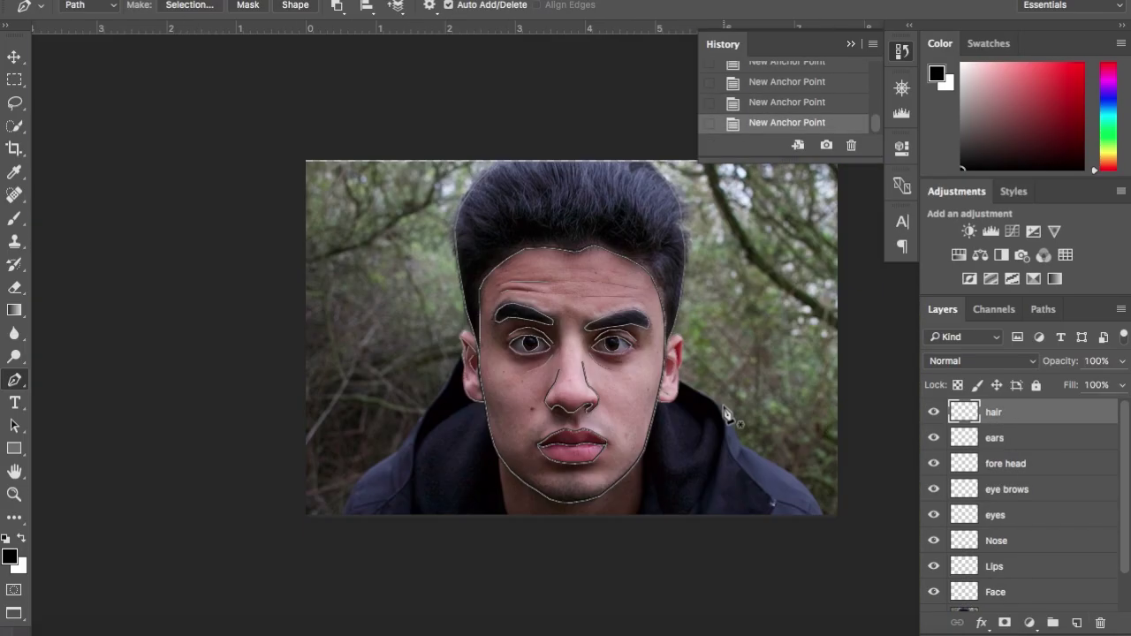
- Stroke all the traced paths onto the hair layer
right_click(590, 341)
left_click(678, 479)
left_click(698, 275)
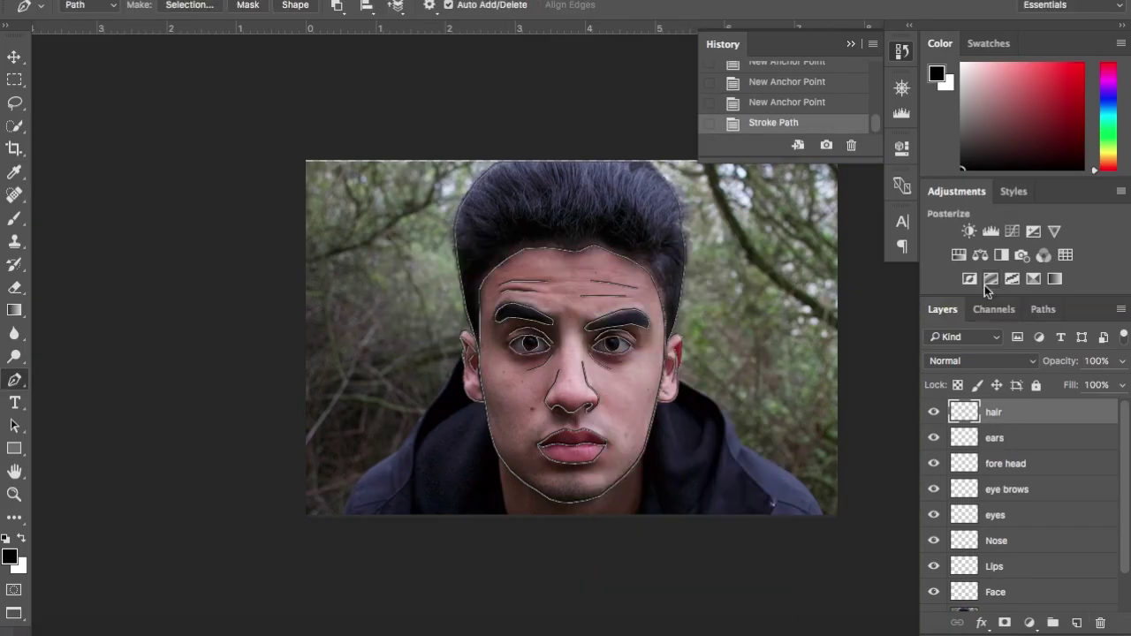
- Hide the IMG_4610 photo layer to view the line drawing on its own
scroll(1010, 445, "down", 2)
left_click(934, 573)
key("super+plus")
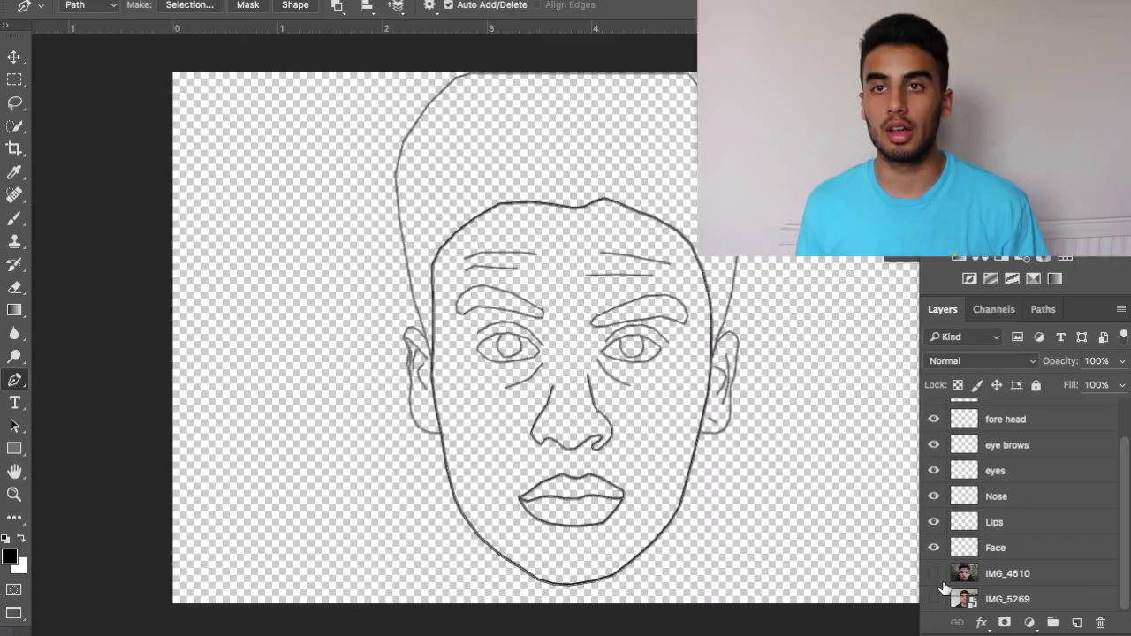
- Add a new layer named skin colour and place it directly below the Face layer
left_click(1077, 623)
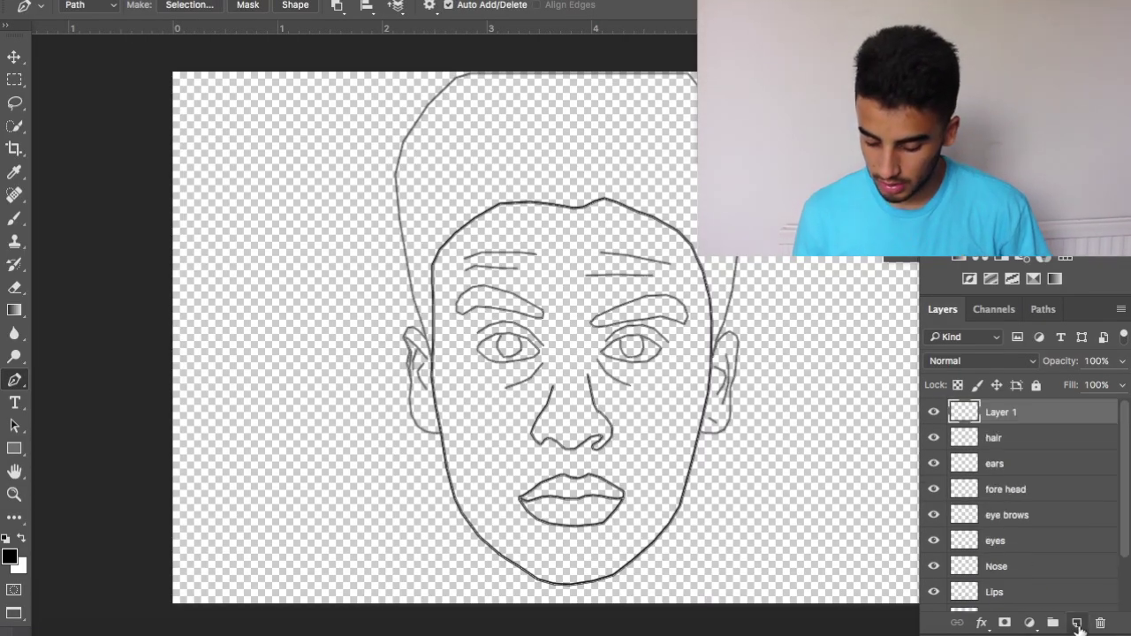
scroll(1077, 602, "down", 3)
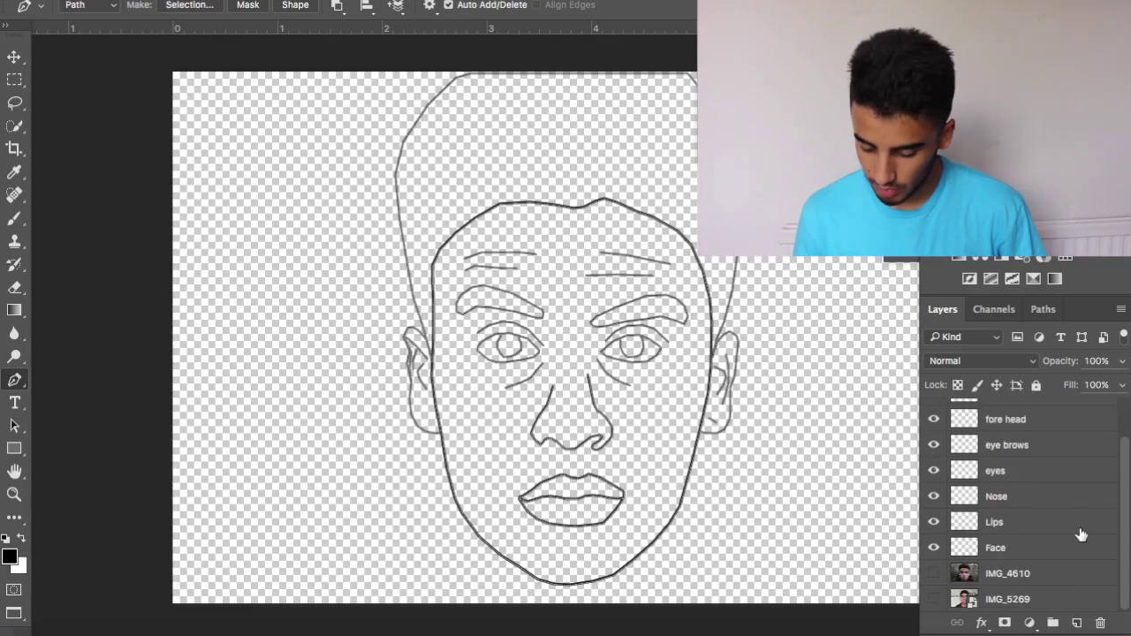
left_click(1041, 553)
left_click(1077, 623)
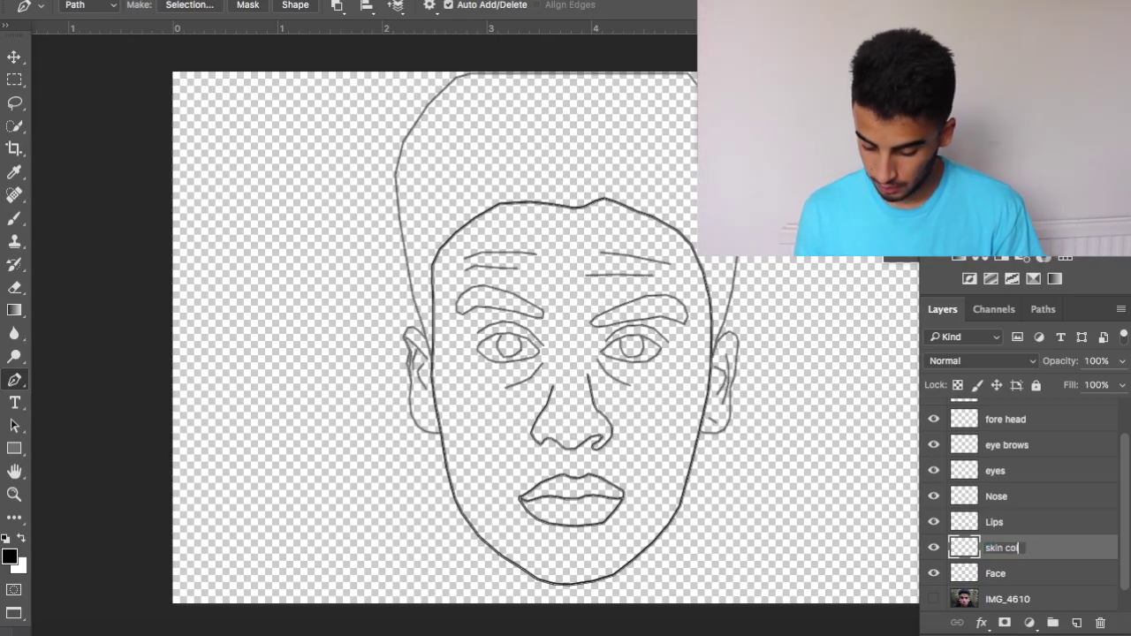
key("Return")
left_click_drag(1062, 559, 1047, 588)
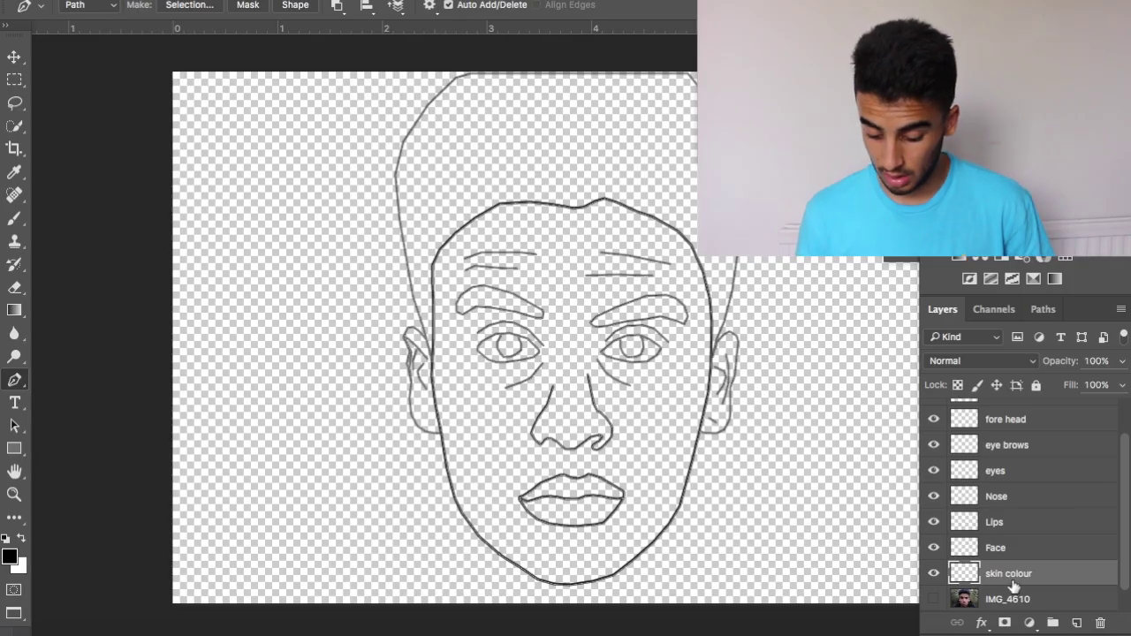
- Show the IMG_4610 photo, sample the cheek's skin tone as the foreground colour, and hide the photo again
left_click(934, 599)
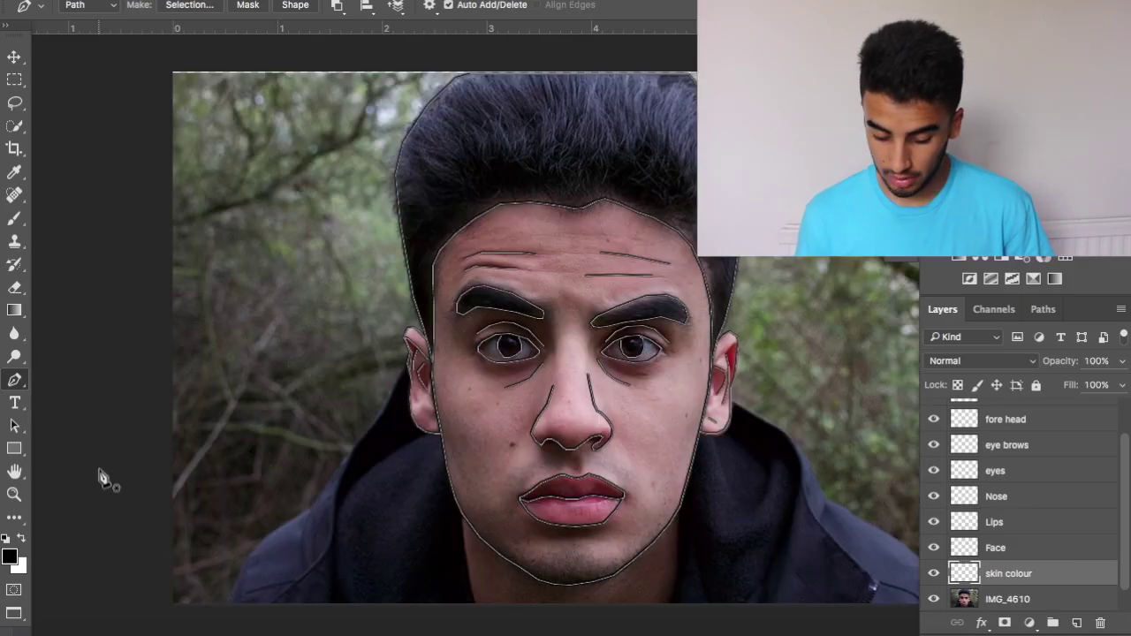
left_click(9, 556)
left_click(501, 403)
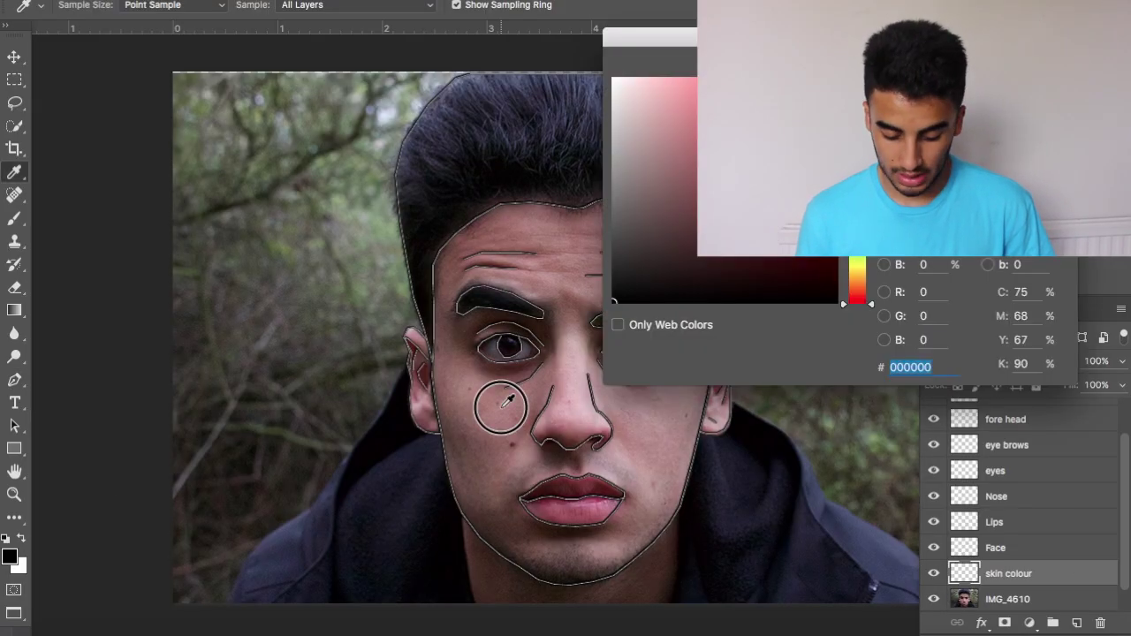
key("Return")
key("p")
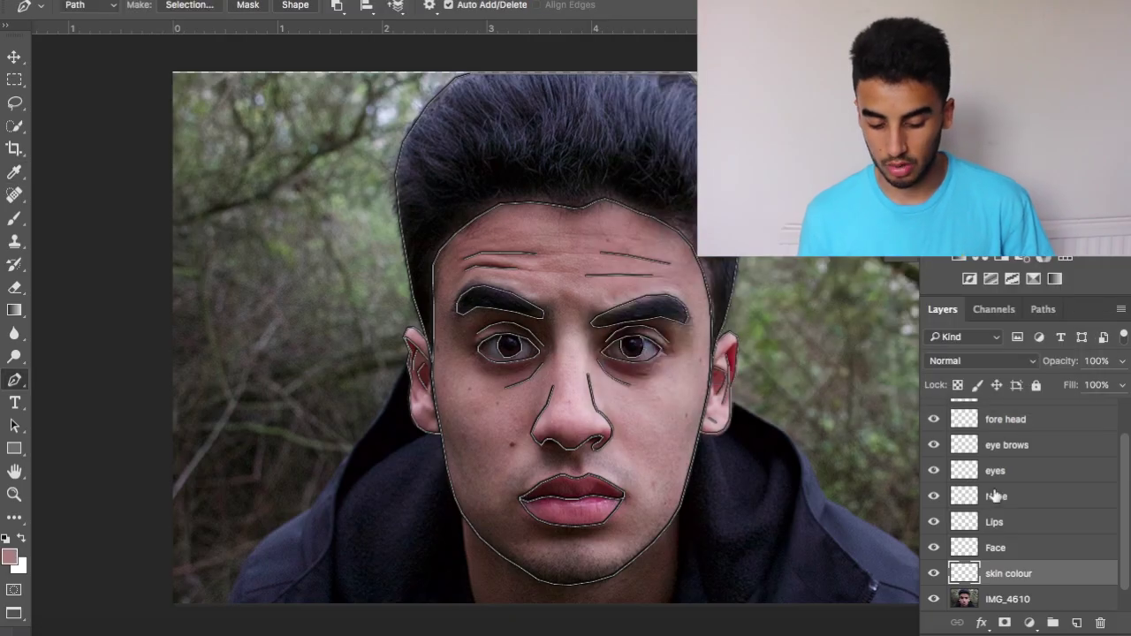
left_click(934, 599)
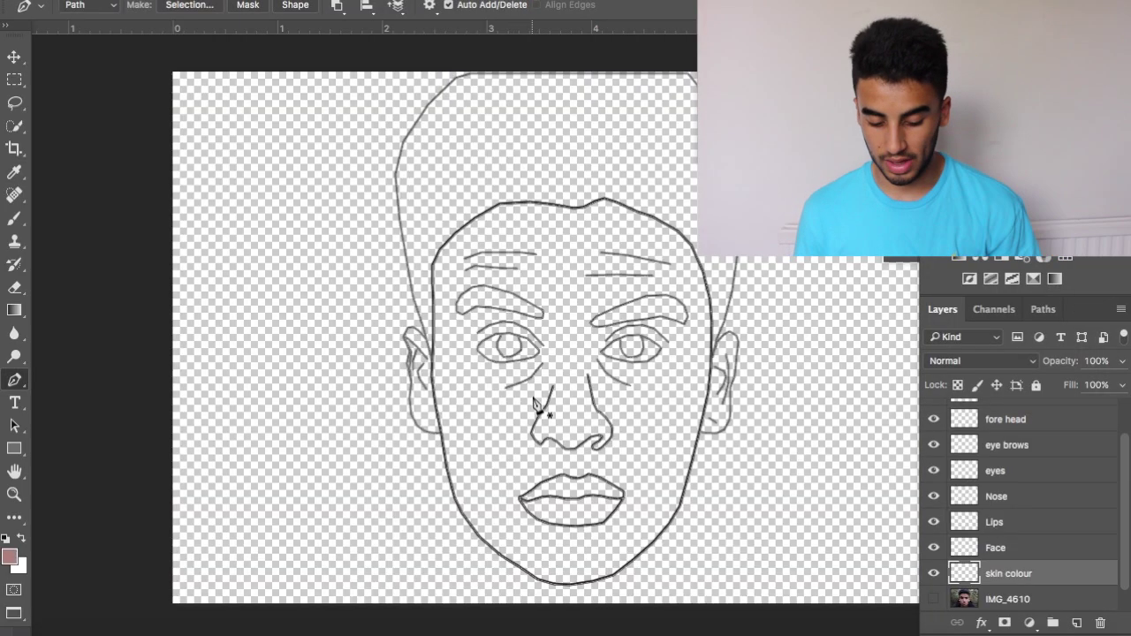
- Paint the whole face and both ears with the sampled skin tone on the skin colour layer, using a 100 px brush
left_click(17, 222)
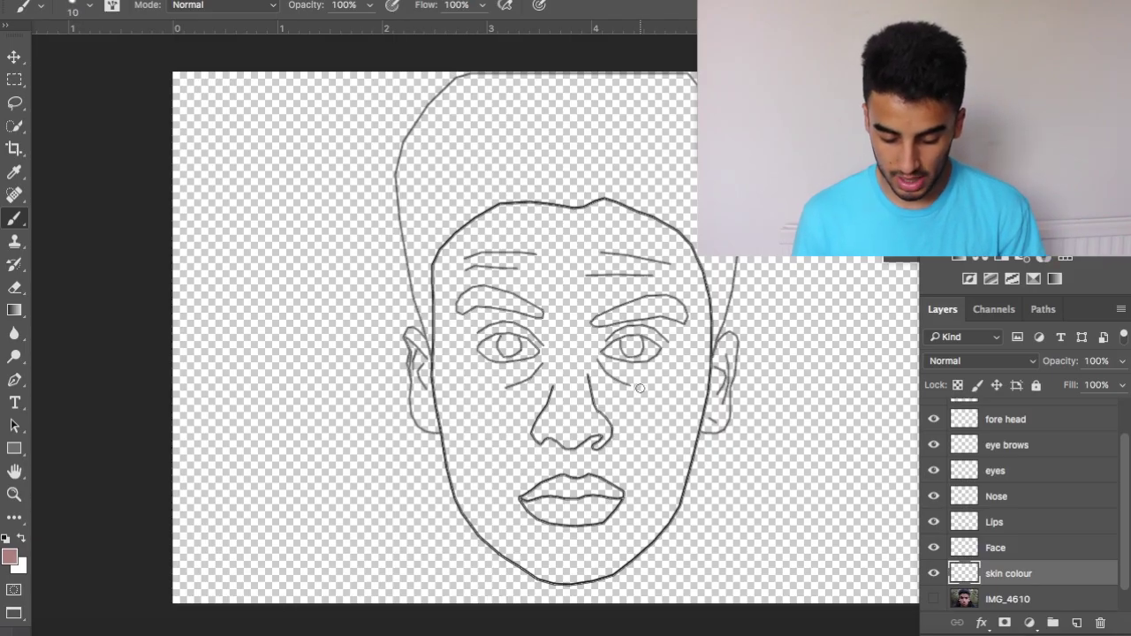
key("bracketright")
key("bracketright")
key("bracketright")
key("bracketright")
key("bracketright")
key("bracketright")
key("bracketright")
key("bracketright")
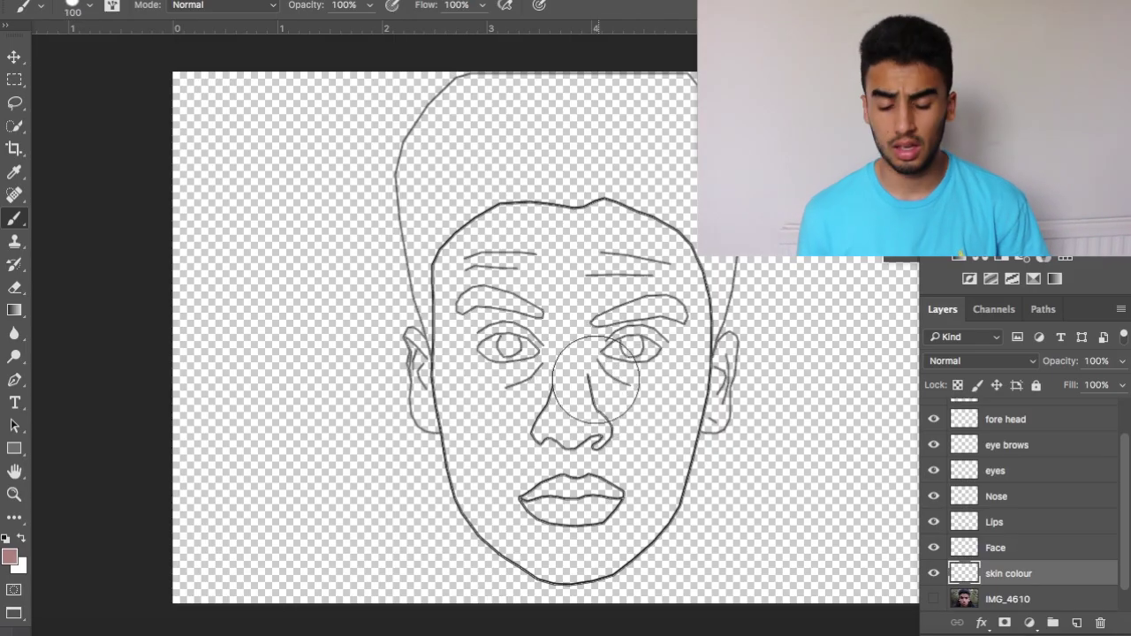
left_click(574, 504)
key("bracketright")
key("bracketright")
key("bracketright")
key("bracketright")
mouse_move(575, 504)
left_mouse_down()
mouse_move(522, 447)
mouse_move(595, 439)
mouse_move(588, 361)
left_mouse_up()
key("bracketleft")
key("bracketleft")
key("bracketleft")
key("bracketleft")
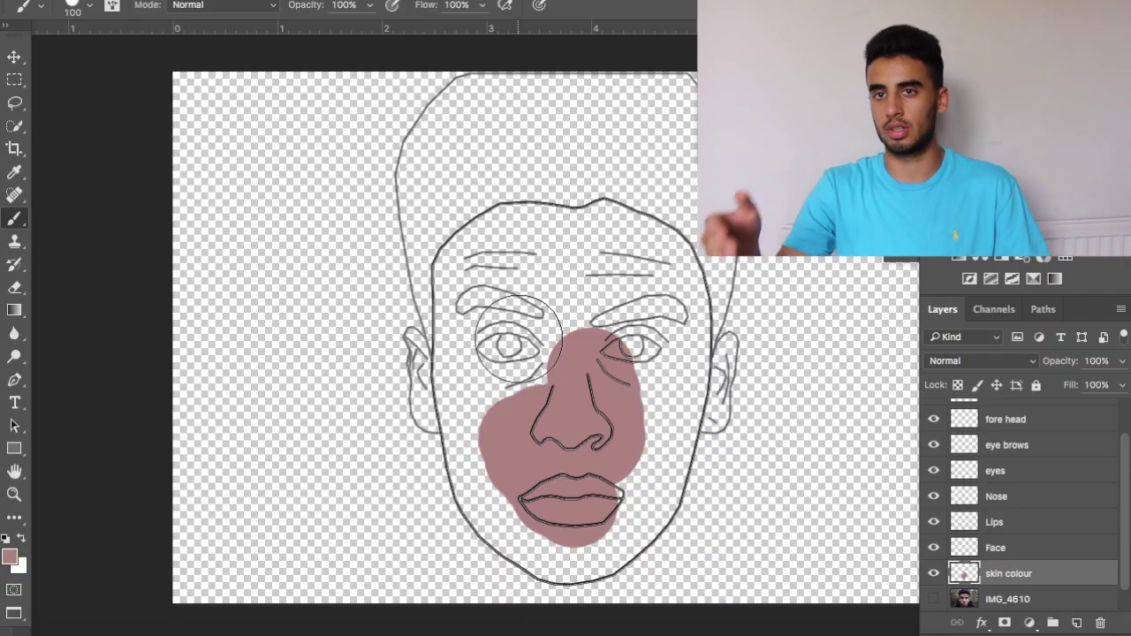
mouse_move(557, 374)
left_mouse_down()
mouse_move(518, 274)
mouse_move(547, 442)
mouse_move(500, 425)
mouse_move(470, 318)
mouse_move(505, 464)
mouse_move(474, 472)
mouse_move(375, 354)
mouse_move(459, 426)
mouse_move(484, 500)
mouse_move(555, 575)
mouse_move(624, 568)
mouse_move(488, 553)
mouse_move(529, 550)
mouse_move(577, 465)
mouse_move(633, 548)
mouse_move(681, 394)
mouse_move(633, 272)
mouse_move(593, 257)
mouse_move(606, 350)
mouse_move(577, 306)
mouse_move(507, 280)
mouse_move(466, 284)
mouse_move(500, 262)
mouse_move(598, 253)
mouse_move(527, 239)
mouse_move(487, 255)
mouse_move(628, 253)
mouse_move(664, 289)
mouse_move(616, 250)
mouse_move(577, 240)
mouse_move(629, 252)
mouse_move(695, 302)
mouse_move(685, 473)
left_mouse_up()
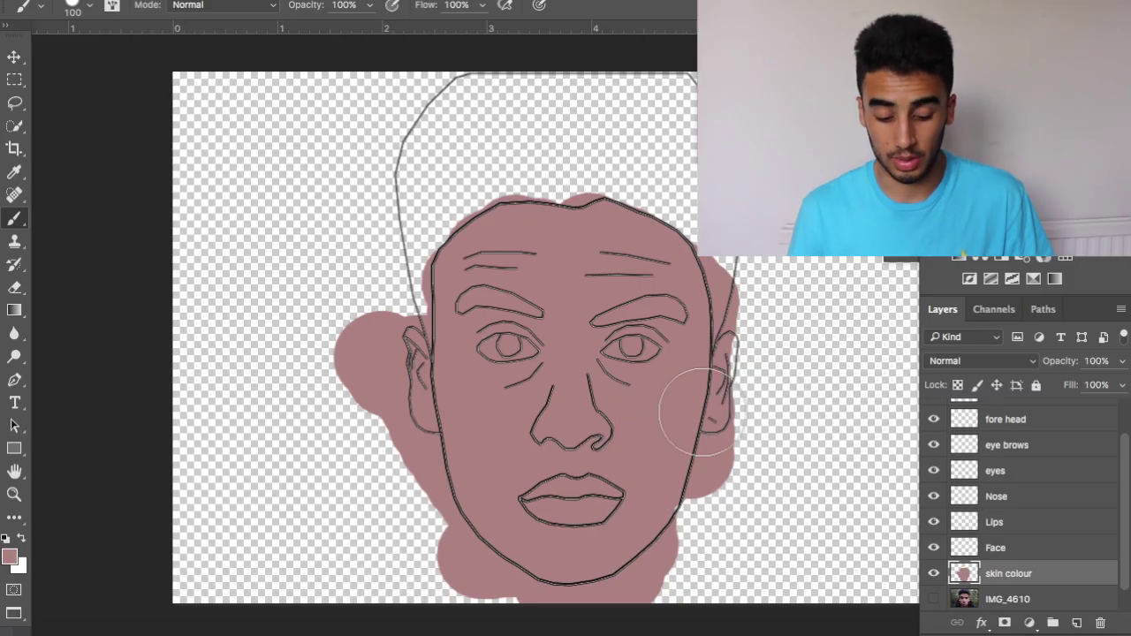
left_click_drag(723, 393, 750, 356)
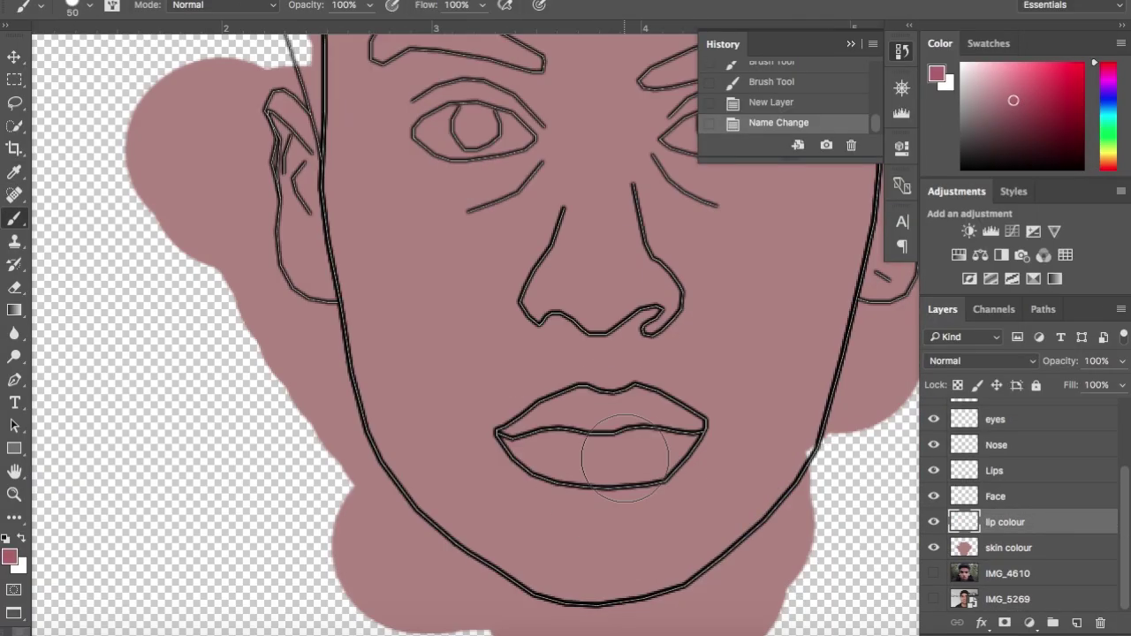
- Paint the lips dark pink on the lip colour layer and the whites of both eyes on the lower eyes layer
left_click_drag(530, 441, 623, 468)
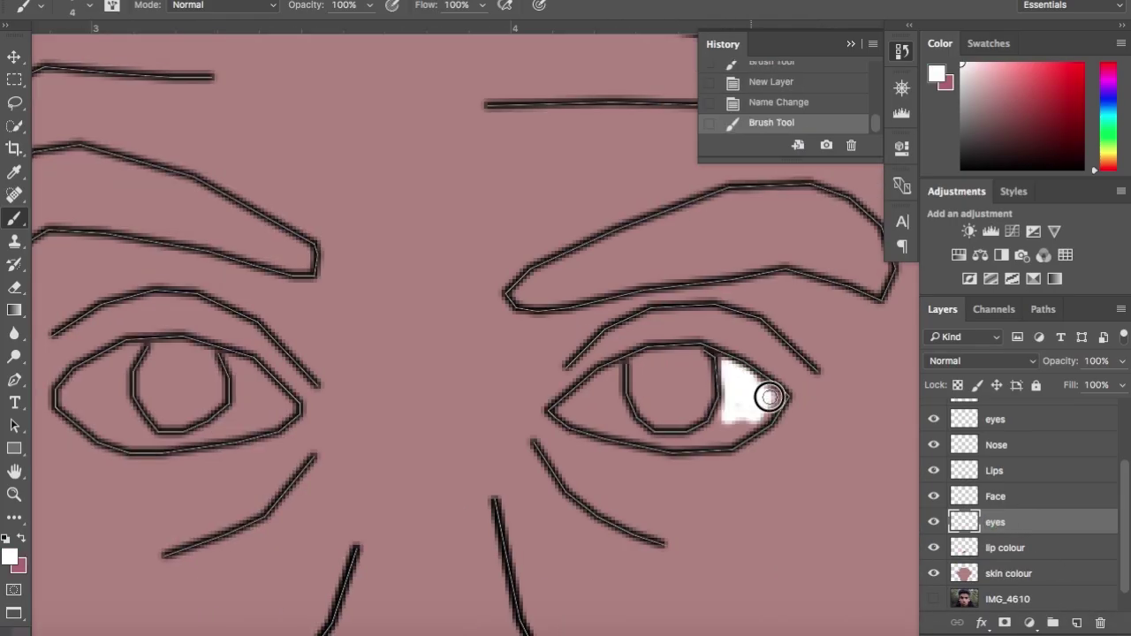
left_click_drag(769, 397, 641, 440)
left_click_drag(318, 402, 367, 357)
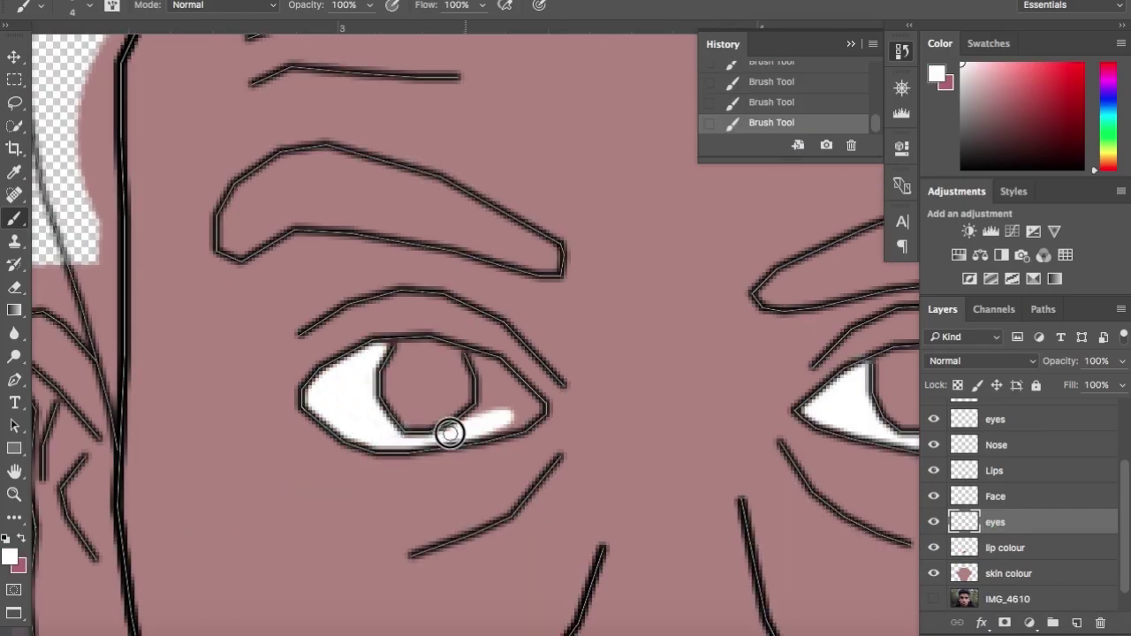
mouse_move(450, 433)
left_mouse_down()
mouse_move(508, 391)
mouse_move(530, 408)
left_mouse_up()
- Choose a dark brown and paint both irises on the lower eyes layer
left_click(19, 566)
left_click(857, 290)
left_click(832, 257)
left_click(1015, 68)
mouse_move(424, 380)
left_mouse_down()
mouse_move(439, 381)
mouse_move(396, 359)
mouse_move(461, 408)
left_mouse_up()
key("x")
scroll(461, 408, "right", 5)
mouse_move(654, 364)
left_mouse_down()
mouse_move(642, 399)
mouse_move(680, 401)
left_mouse_up()
key("super+minus")
key("super+minus")
key("super+minus")
key("super+minus")
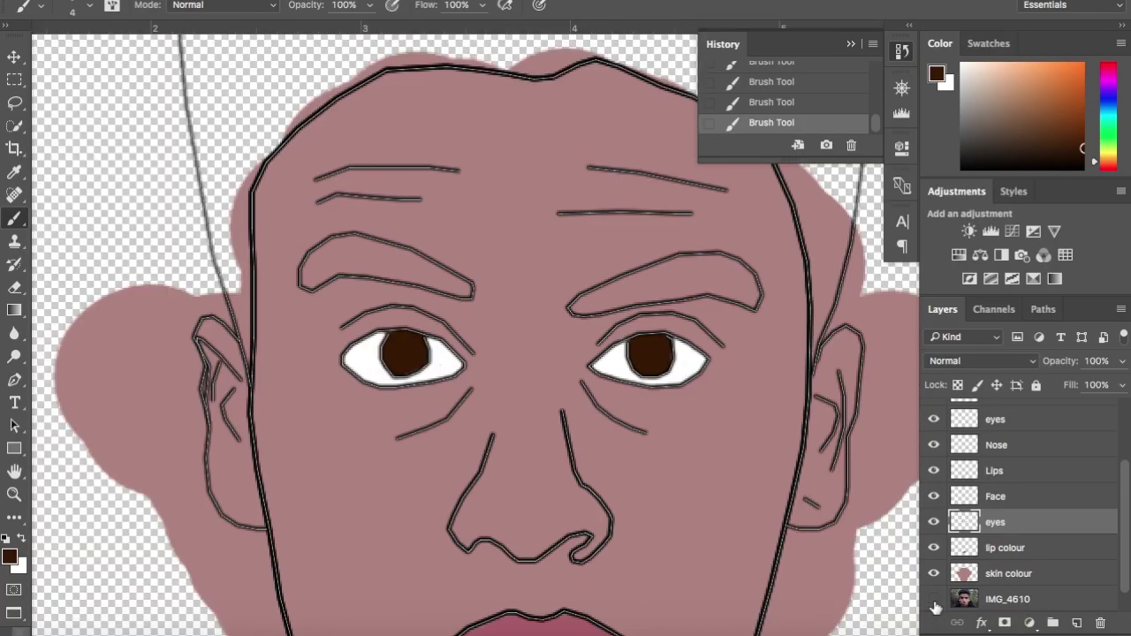
- Add a new layer named eye brows above the eye colouring layer
key("super+plus")
key("super+plus")
key("super+plus")
left_click(1076, 623)
double_click(994, 522)
type("eye brows")
key("Return")
- Fill both eyebrow outlines with black on the new eye brows layer
mouse_move(141, 217)
left_mouse_down()
mouse_move(227, 167)
mouse_move(283, 173)
mouse_move(437, 243)
left_mouse_up()
scroll(459, 256, "right", 5)
mouse_move(506, 277)
left_mouse_down()
mouse_move(674, 235)
mouse_move(571, 290)
mouse_move(653, 287)
left_mouse_up()
key("super+minus")
key("super+minus")
key("super+minus")
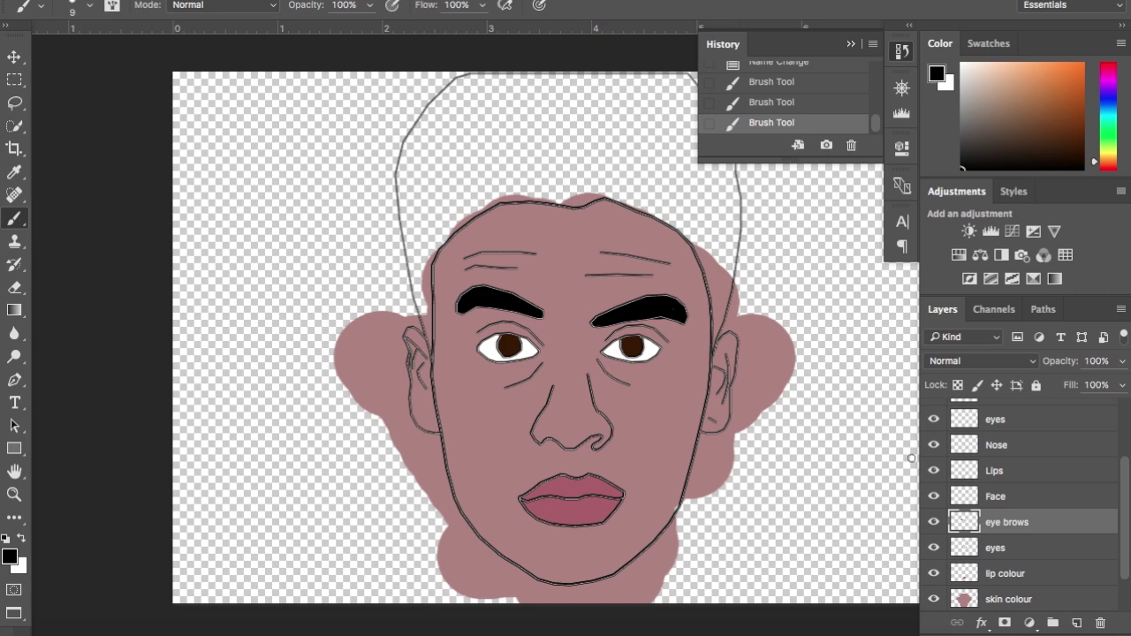
- Add a new layer named hair above the eyebrow colouring layer
left_click(1076, 623)
double_click(994, 522)
type("hair")
key("Return")
- Paint the top and right-hand side of the hair outline solid black, adjusting the brush size for edges and large areas
key("super+plus")
key("super+plus")
mouse_move(588, 313)
left_mouse_down()
mouse_move(548, 356)
mouse_move(356, 256)
mouse_move(312, 462)
mouse_move(495, 462)
left_mouse_up()
scroll(495, 461, "down", 5)
left_click_drag(530, 344, 729, 353)
key("bracketleft")
key("bracketleft")
key("bracketleft")
key("bracketleft")
key("bracketleft")
scroll(730, 353, "down", 3)
mouse_move(717, 468)
left_mouse_down()
mouse_move(671, 379)
mouse_move(701, 574)
left_mouse_up()
key("bracketright")
key("bracketright")
key("bracketright")
key("bracketright")
key("bracketright")
key("bracketright")
scroll(733, 388, "up", 5)
mouse_move(623, 247)
left_mouse_down()
mouse_move(674, 358)
mouse_move(685, 583)
left_mouse_up()
- Paint the left-hand side of the hair outline black down to the ear, using a smaller brush for the edges
scroll(653, 442, "down", 4)
scroll(618, 383, "left", 5)
mouse_move(168, 212)
left_mouse_down()
mouse_move(204, 333)
mouse_move(219, 336)
mouse_move(220, 483)
mouse_move(189, 386)
left_mouse_up()
key("bracketleft")
key("bracketleft")
key("bracketleft")
key("bracketleft")
scroll(189, 386, "up", 3)
mouse_move(220, 265)
left_mouse_down()
mouse_move(199, 247)
mouse_move(265, 89)
left_mouse_up()
scroll(321, 192, "up", 3)
key("super+minus")
key("super+minus")
key("super+plus")
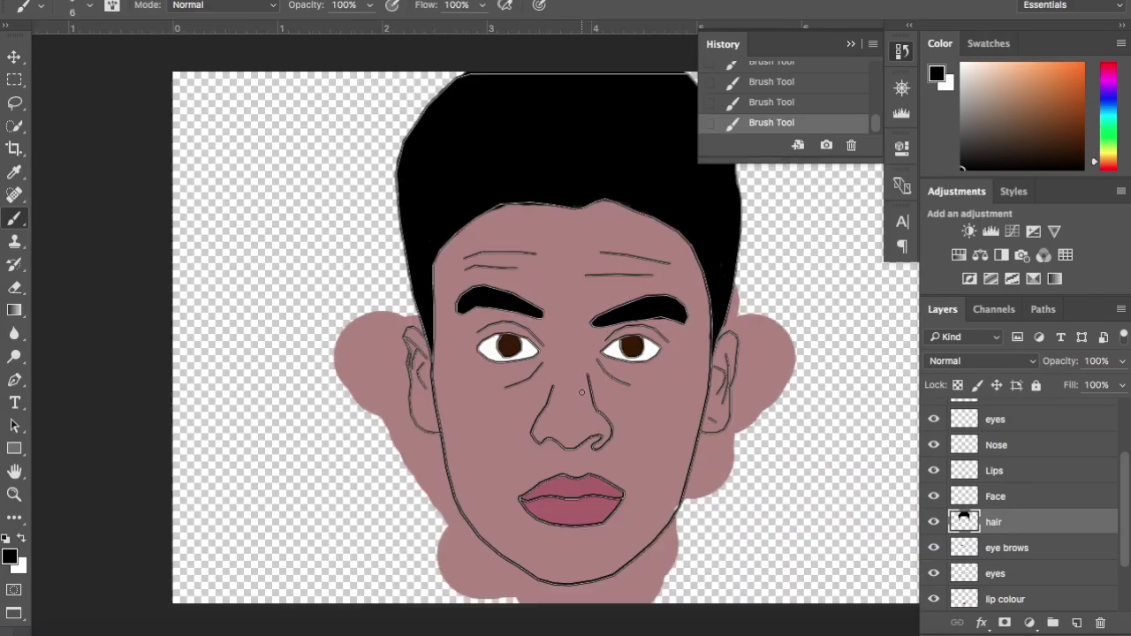
- Erase the excess paint outside the jaw and ear outlines on the skin colour layer
scroll(1008, 543, "down", 3)
left_click(1008, 547)
left_click(14, 287)
key("super+plus")
mouse_move(597, 238)
left_mouse_down()
mouse_move(507, 397)
mouse_move(432, 550)
left_mouse_up()
scroll(441, 398, "left", 5)
mouse_move(309, 301)
left_mouse_down()
mouse_move(232, 119)
mouse_move(333, 235)
left_mouse_up()
scroll(333, 235, "right", 3)
mouse_move(424, 495)
left_mouse_down()
mouse_move(315, 575)
mouse_move(331, 540)
mouse_move(499, 519)
left_mouse_up()
scroll(330, 540, "right", 3)
key("super+plus")
key("super+plus")
left_click_drag(465, 256, 456, 79)
- Sample the painted skin tone for touch-ups and erase the leftover paint around the right-hand ear
scroll(442, 310, "left", 10)
key("super+minus")
key("b")
left_click(353, 354, "alt")
scroll(295, 574, "right", 10)
key("e")
key("super+minus")
left_click_drag(424, 492, 365, 504)
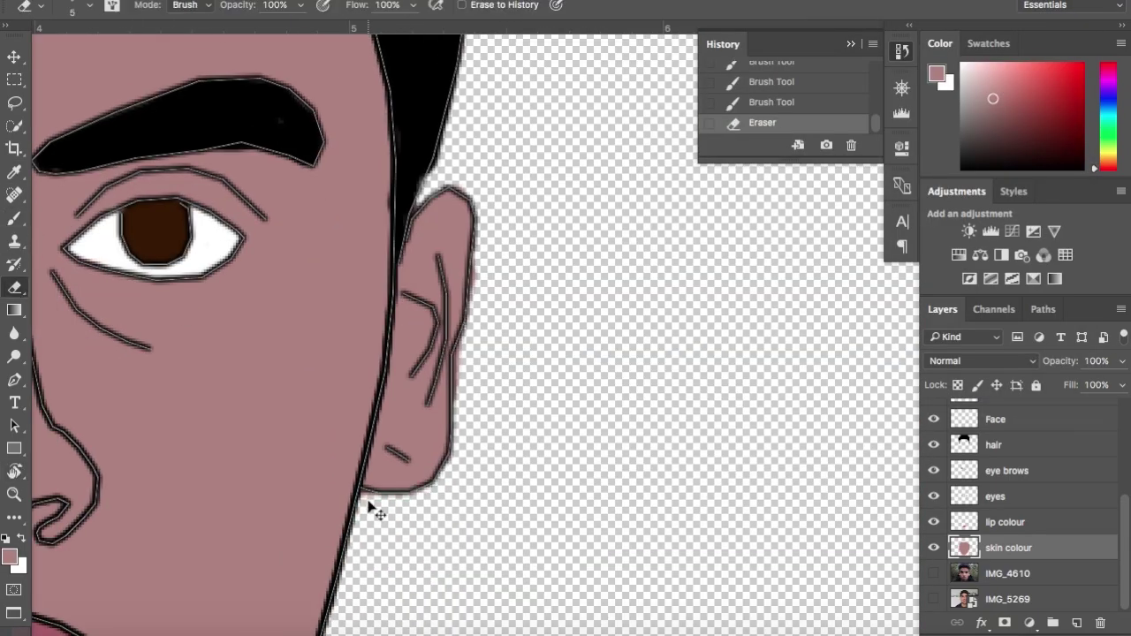
- Show the IMG_4610 photo layer behind the coloured cartoon face
key("super+0")
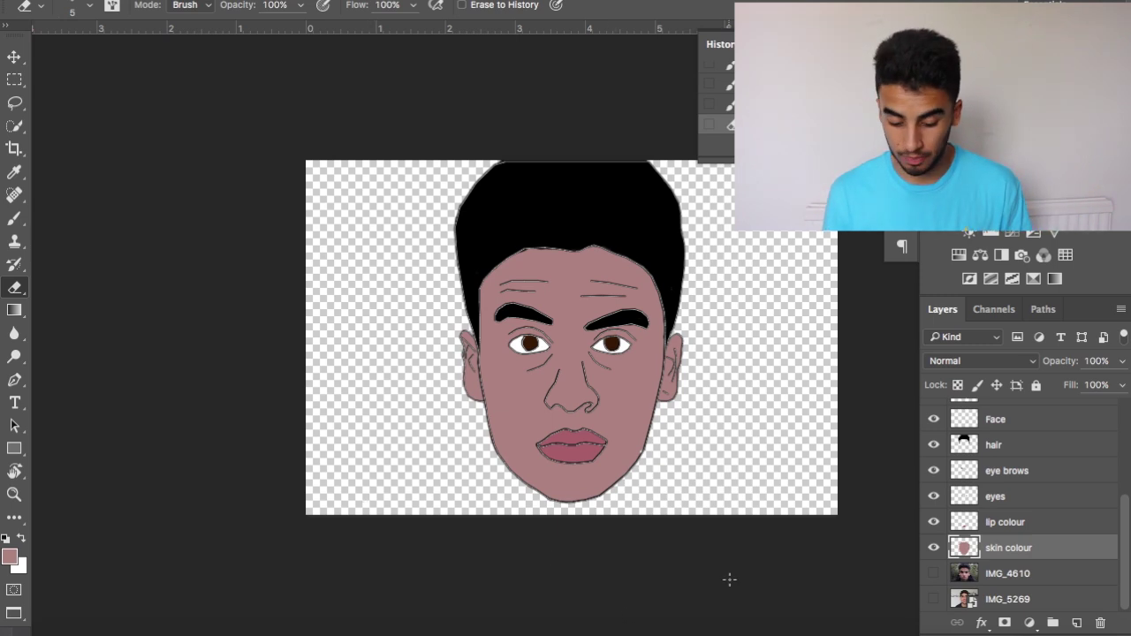
key("super+plus")
key("super+plus")
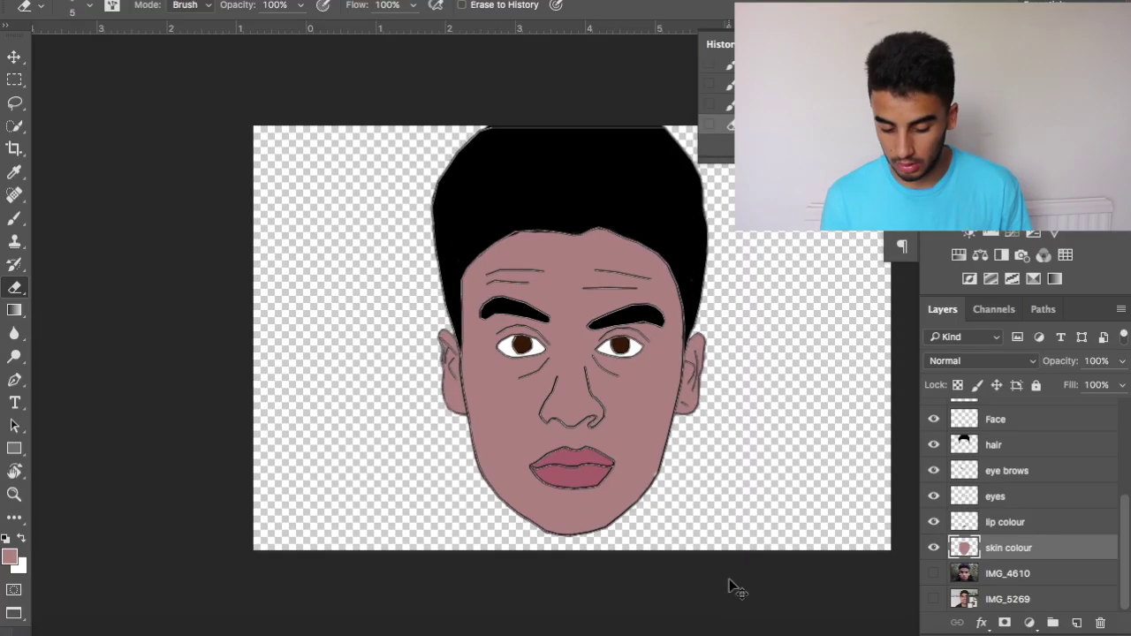
key("super+minus")
key("super+minus")
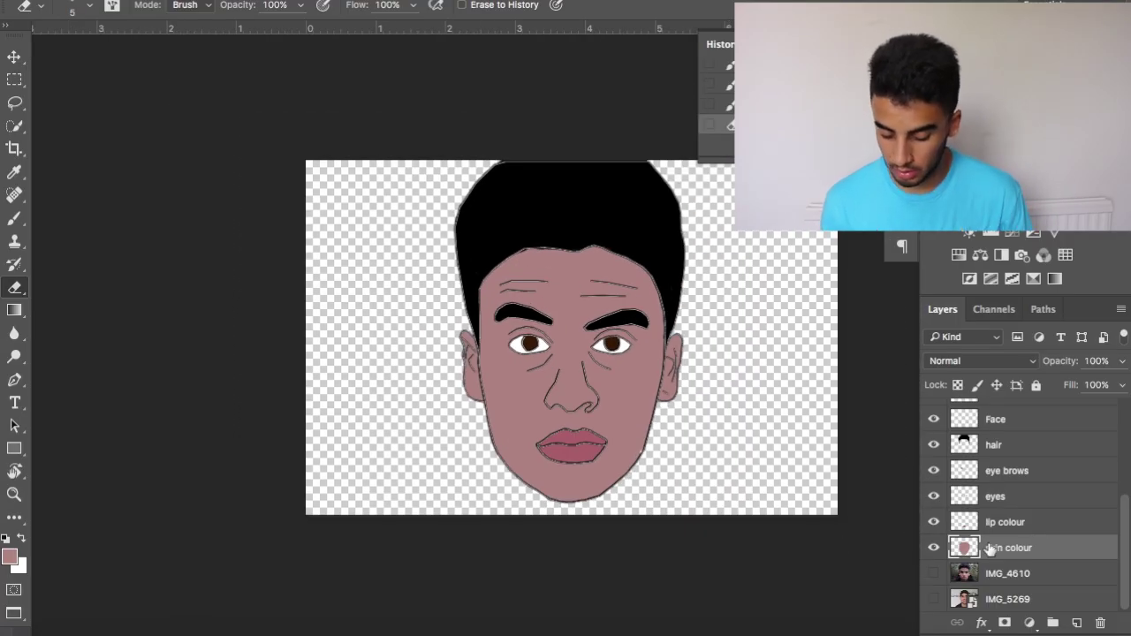
scroll(1045, 471, "up", 3)
scroll(1045, 477, "down", 3)
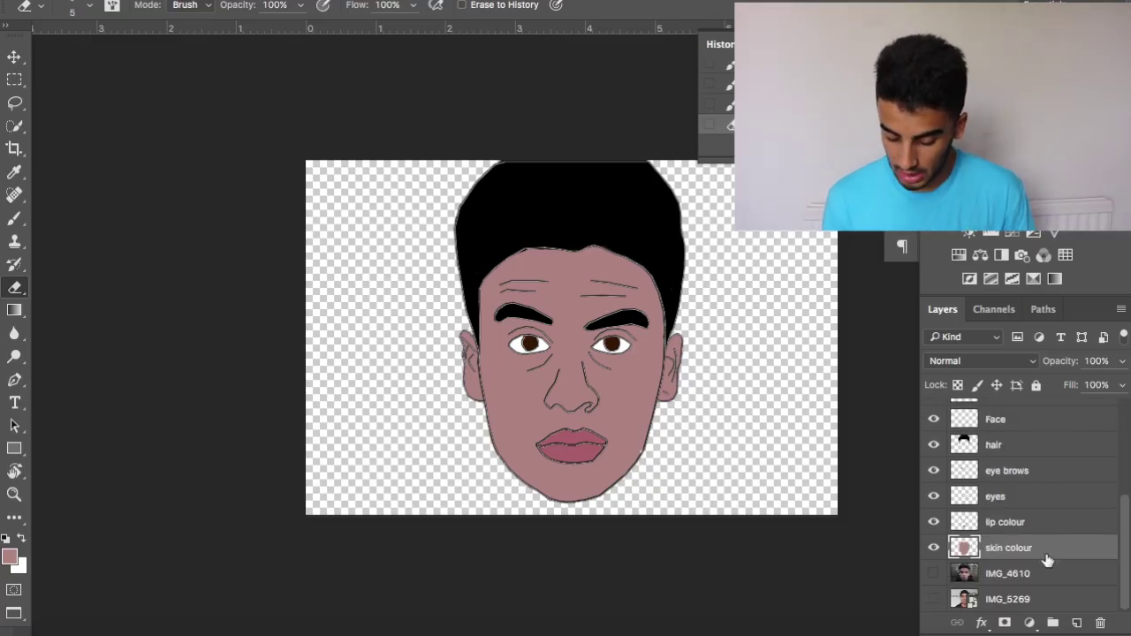
left_click(935, 574)
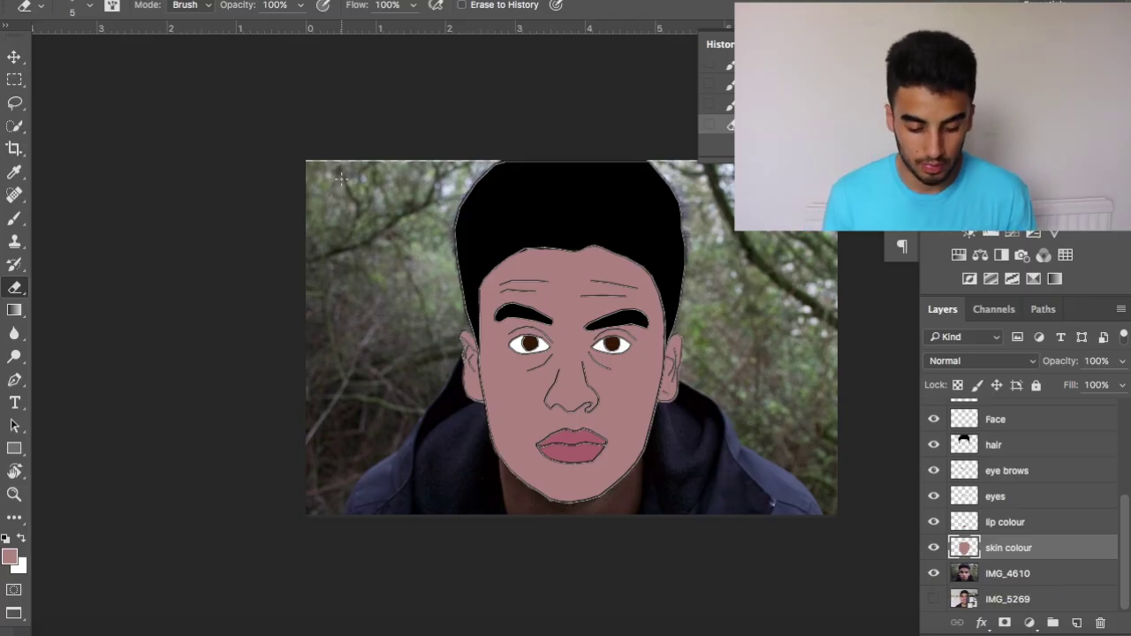
left_click(196, 0)
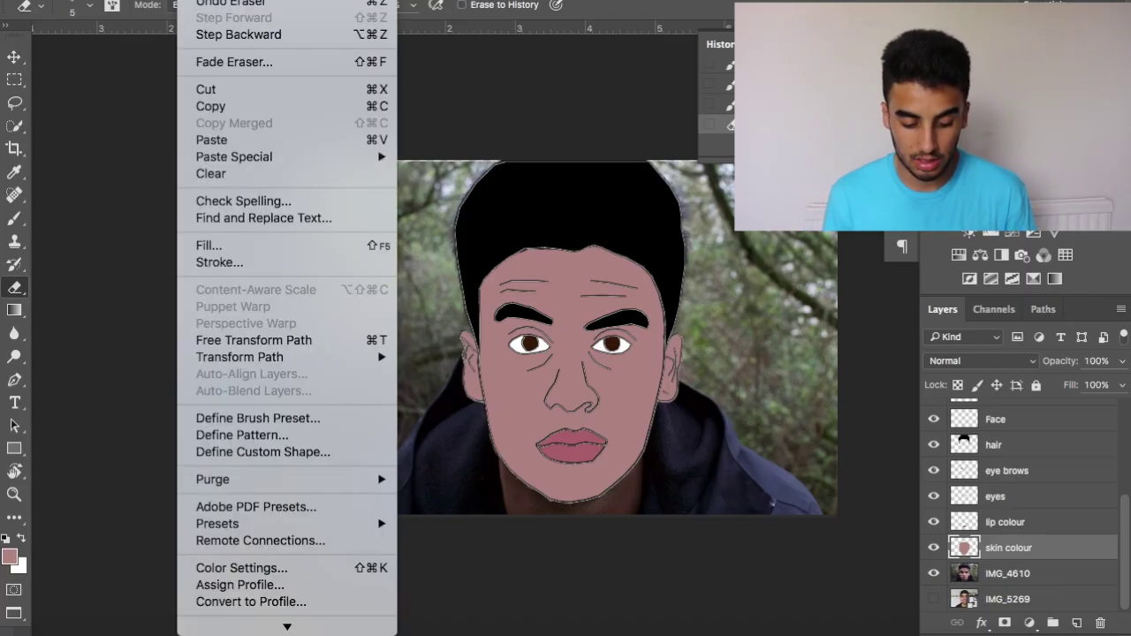
mouse_move(239, 0)
mouse_move(299, 33)
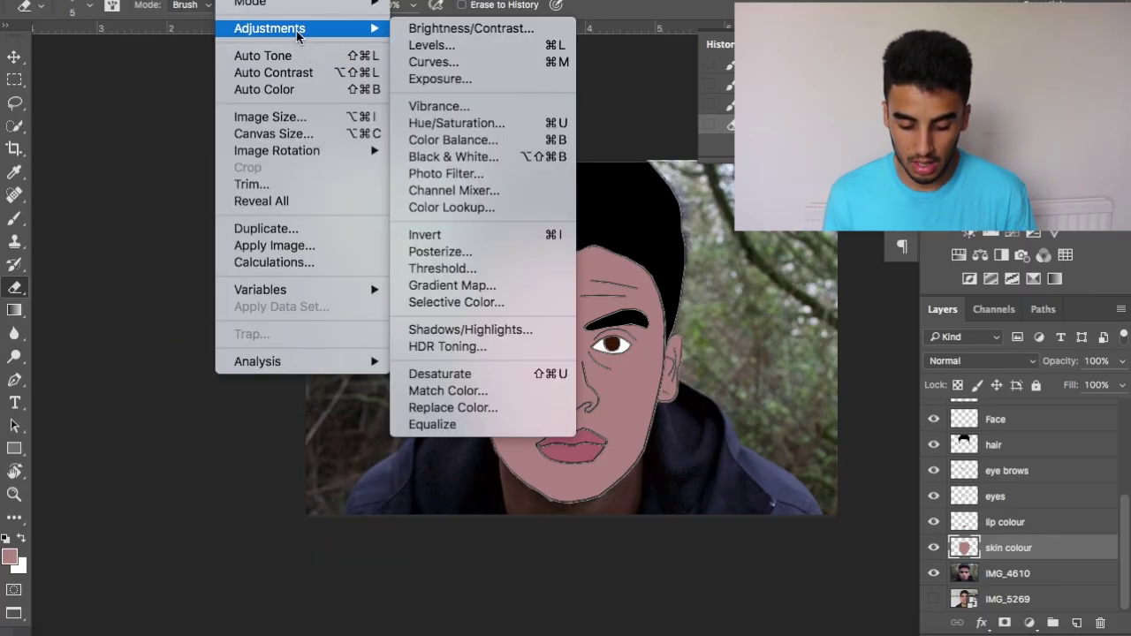
left_click(486, 123)
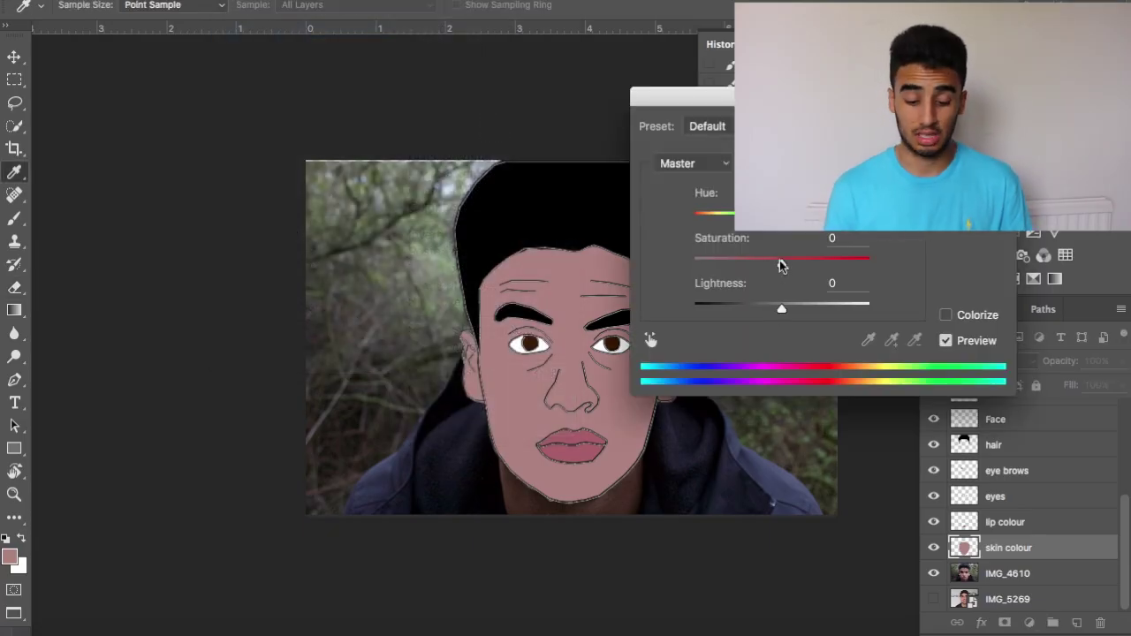
left_click_drag(782, 266, 704, 268)
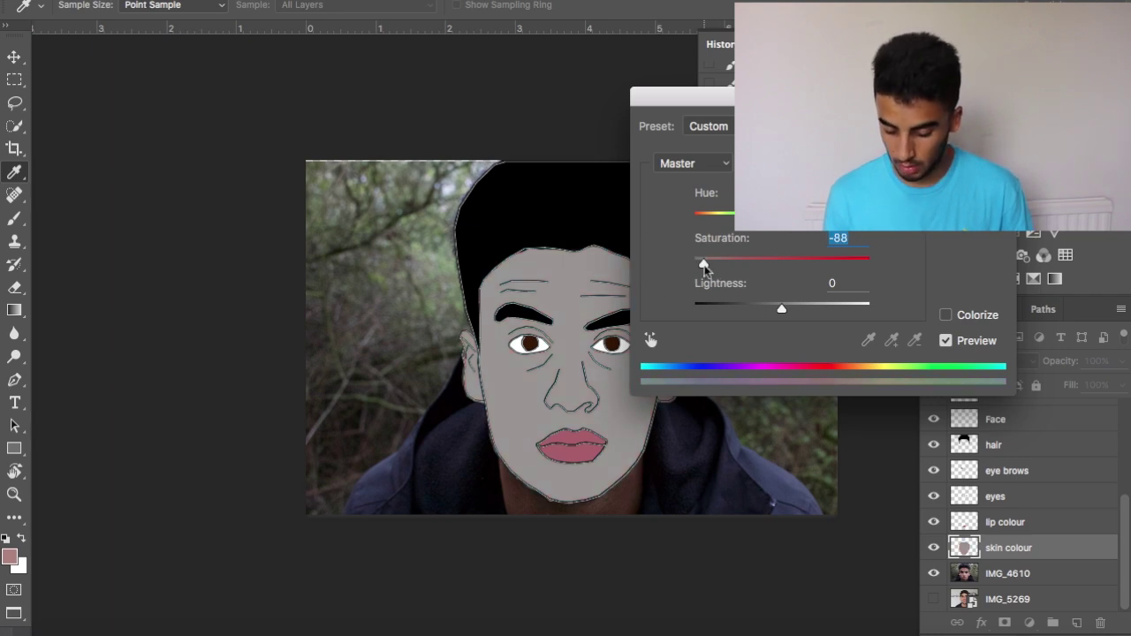
key("Return")
key("e")
- Desaturate the IMG_4610 photo layer with Hue/Saturation, setting the saturation to -100
left_click(1007, 573)
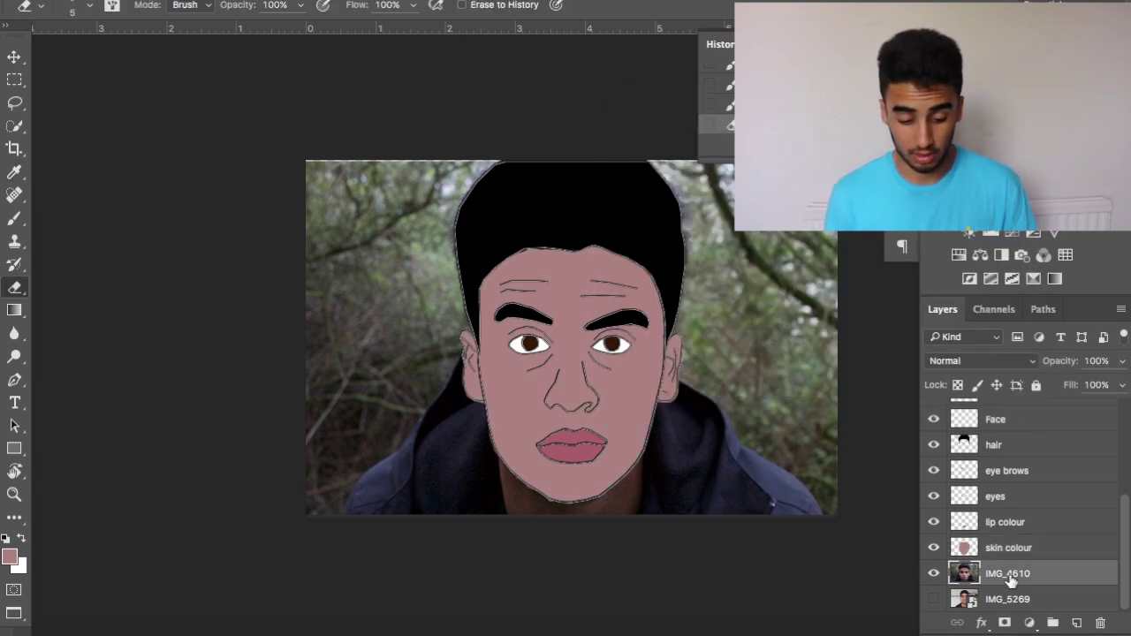
left_click(318, 1)
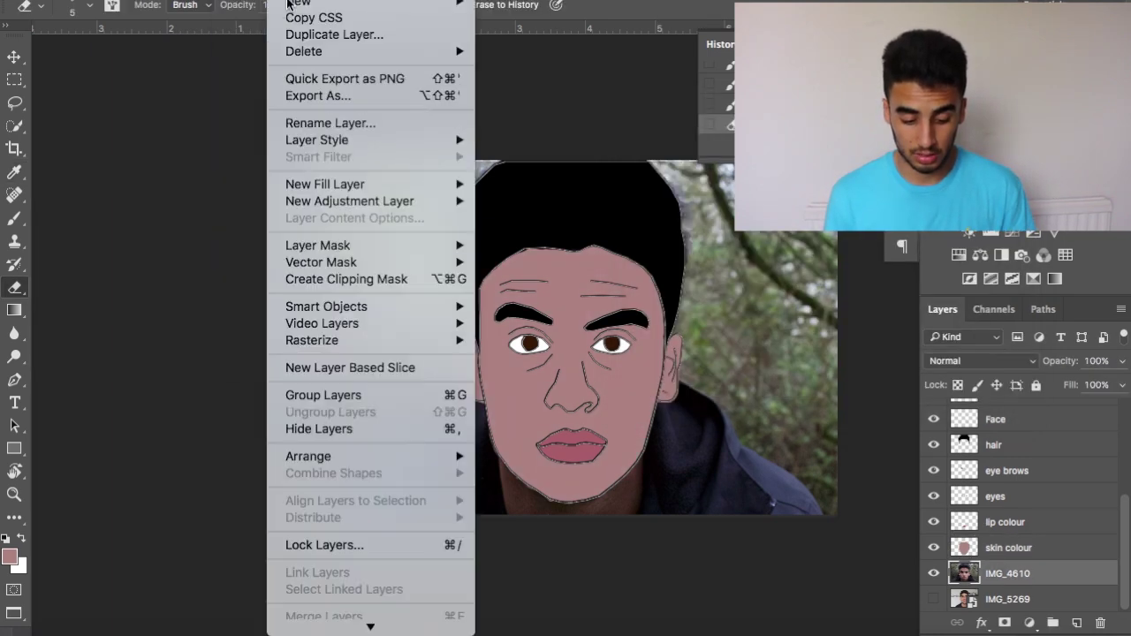
mouse_move(294, 40)
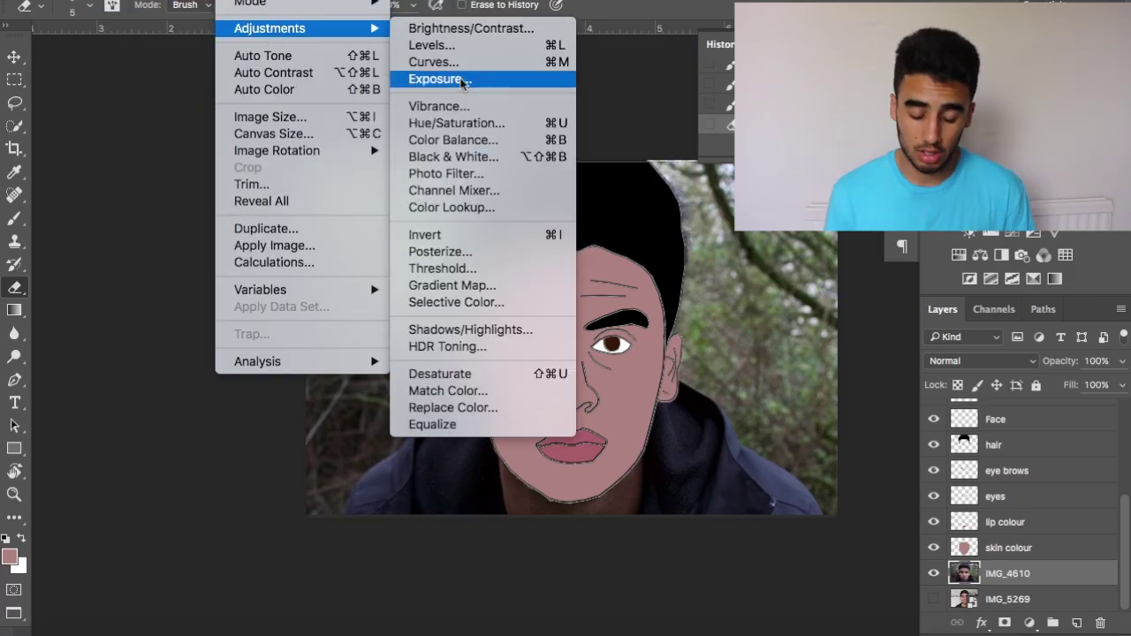
left_click(481, 126)
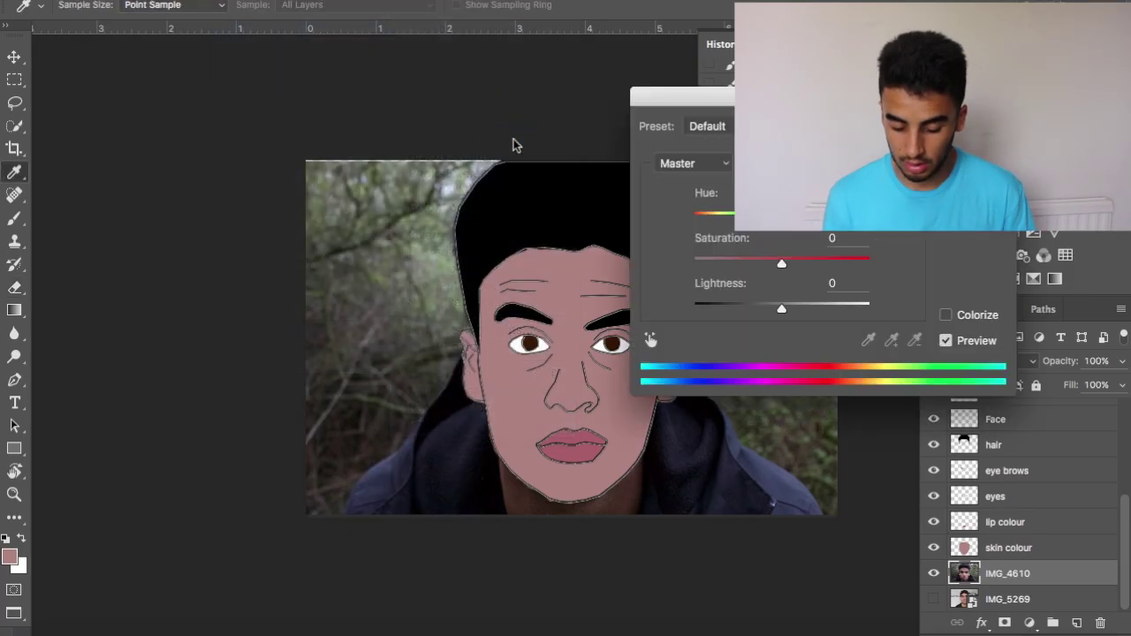
left_click_drag(781, 265, 651, 265)
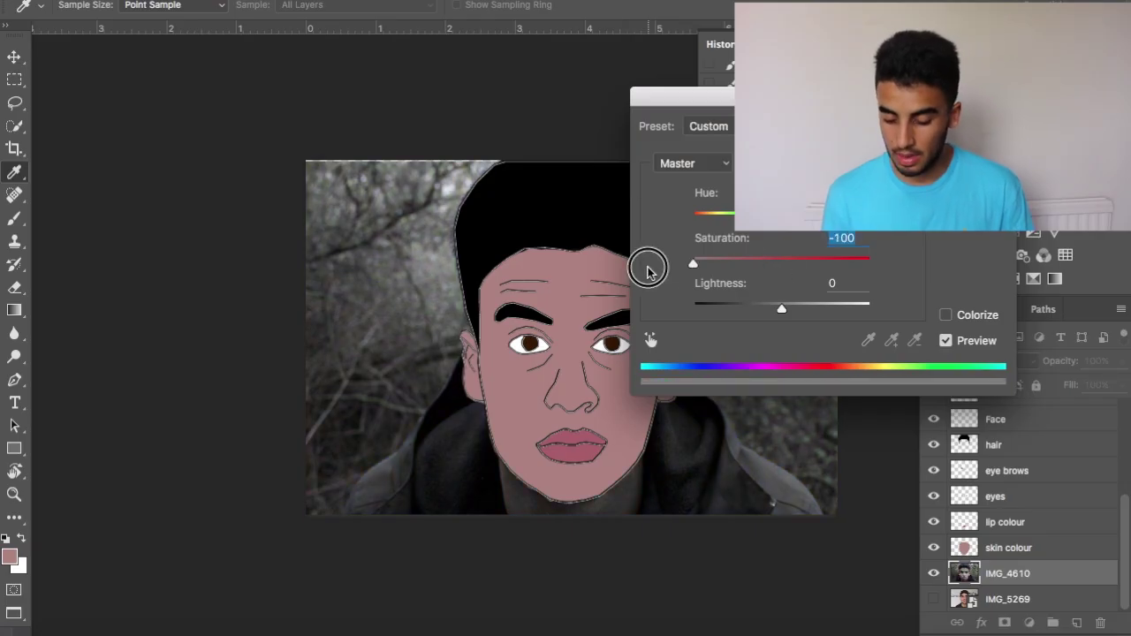
key("Return")
key("e")
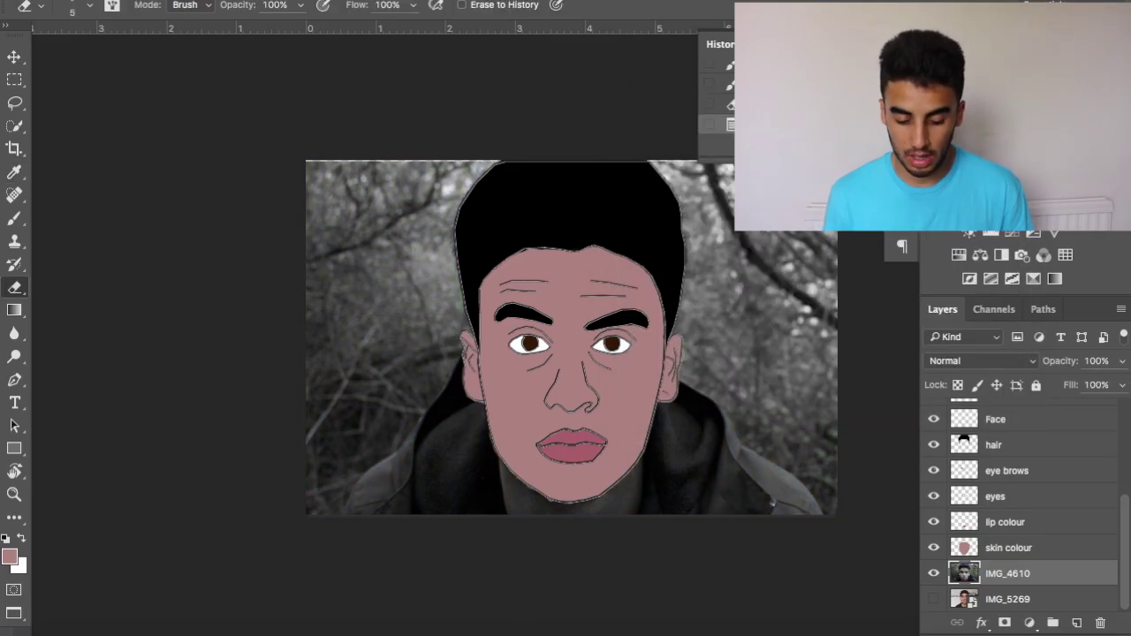
- Apply the Cutout filter from the Filter Gallery to the desaturated IMG_4610 photo layer
left_click(431, 0)
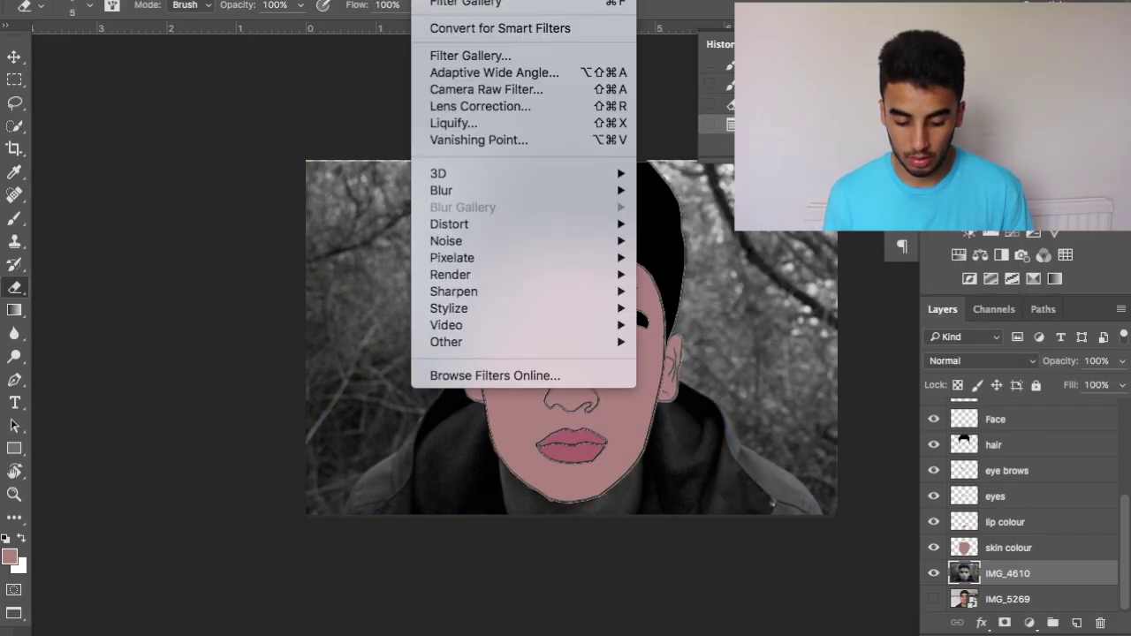
left_click(514, 58)
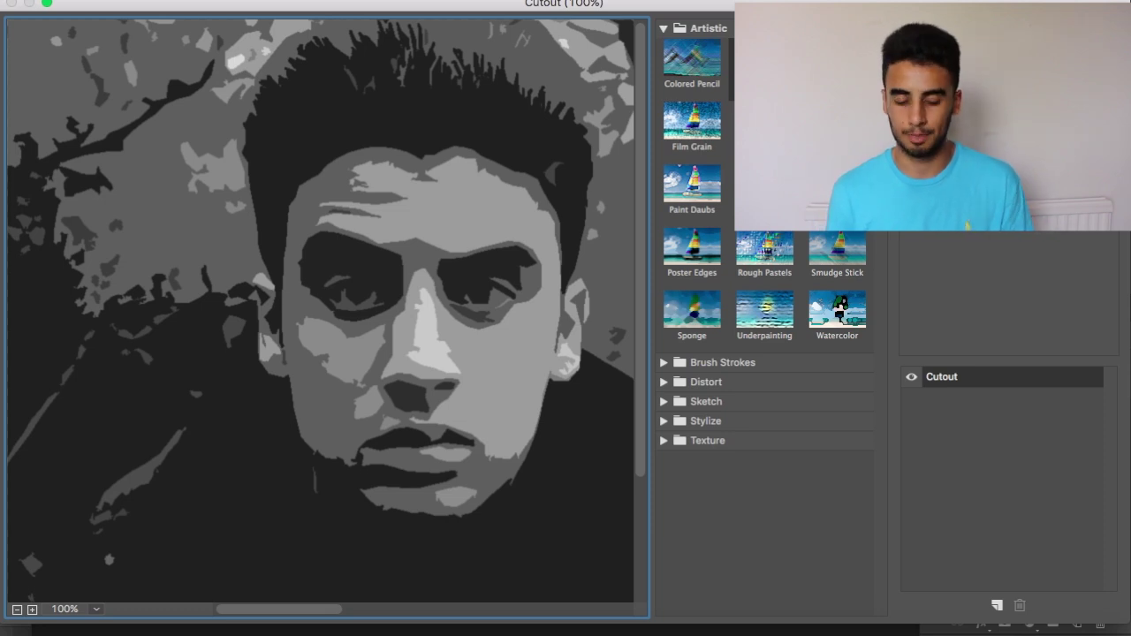
key("Return")
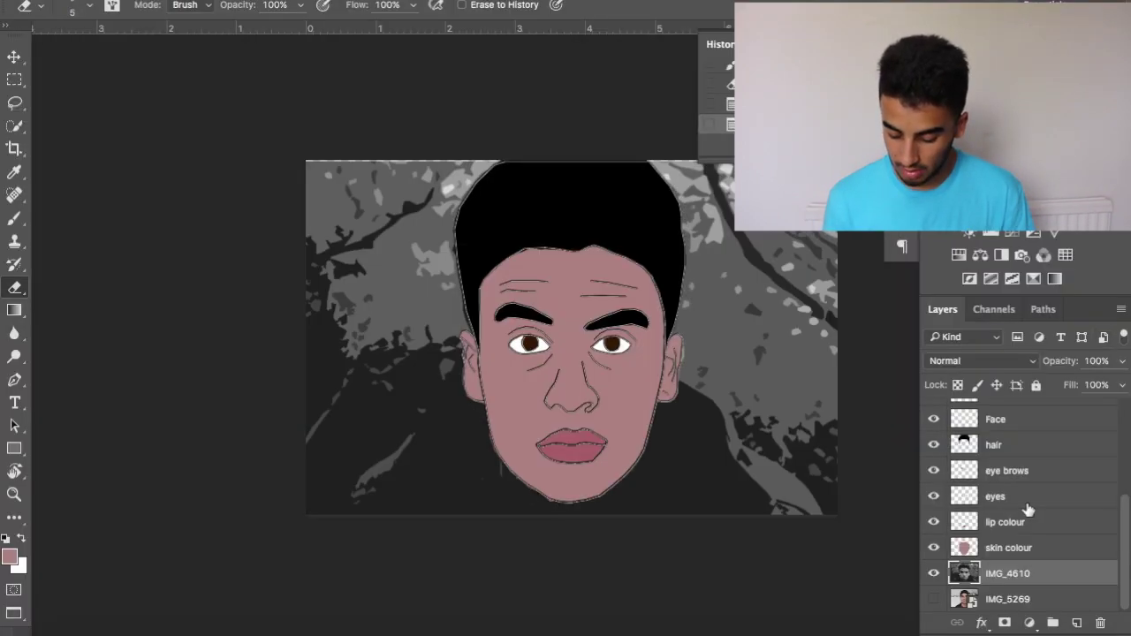
- Move the IMG_4610 layer to the top of the layer stack and set its blend mode to Hard Light
left_click_drag(1029, 572, 1010, 412)
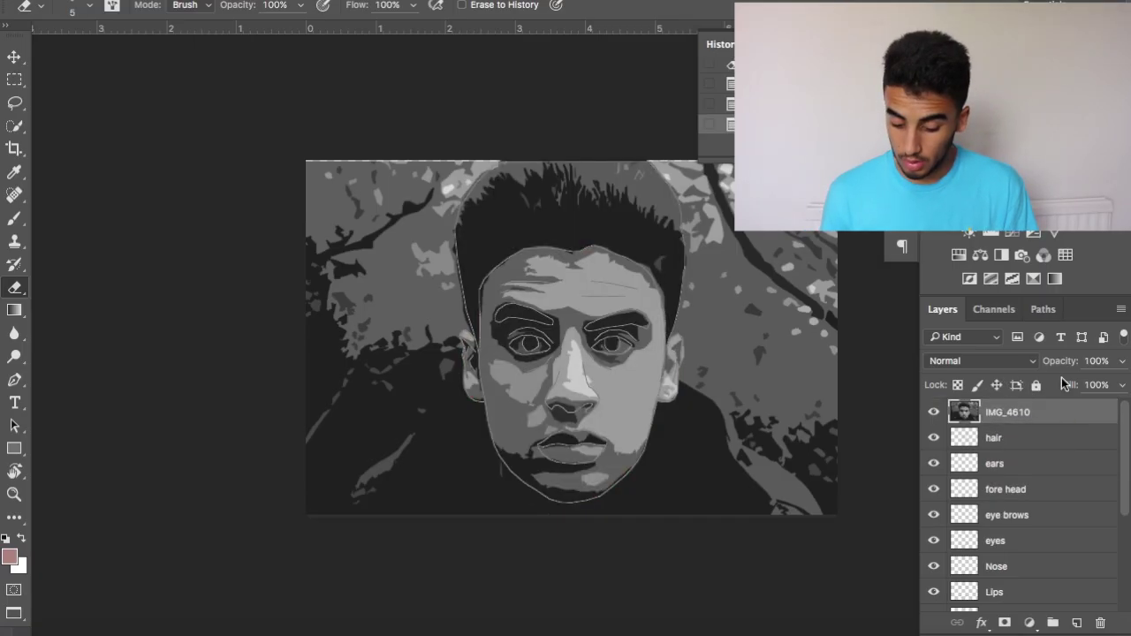
left_click(996, 362)
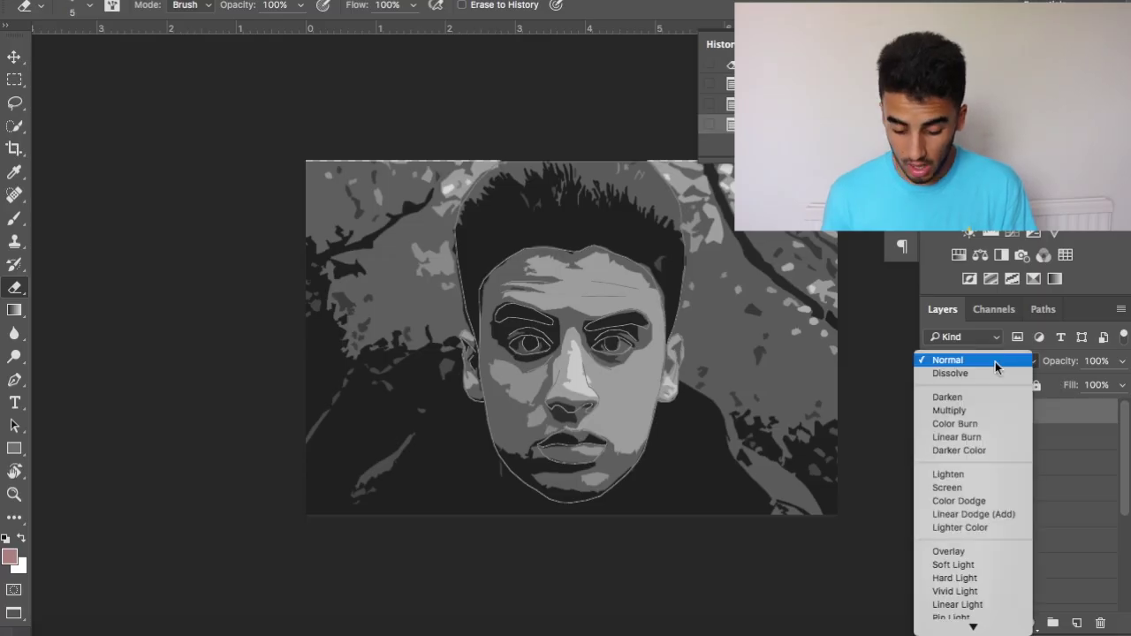
left_click(971, 577)
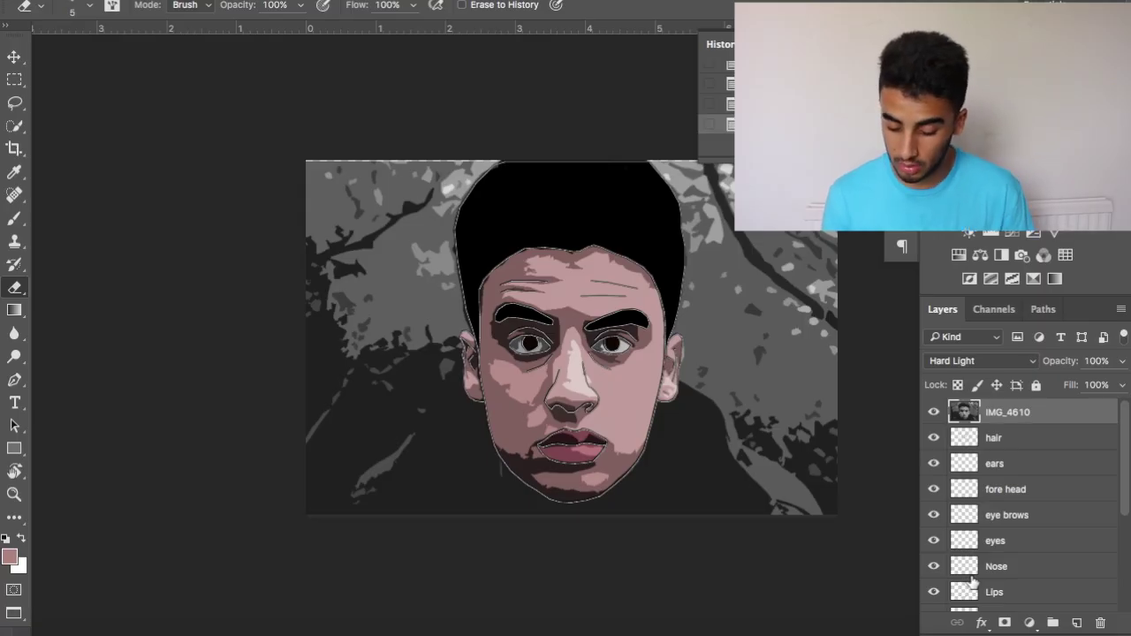
- Try the Soft Light and Color Dodge blend modes on the IMG_4610 layer and return to Hard Light
left_click(954, 362)
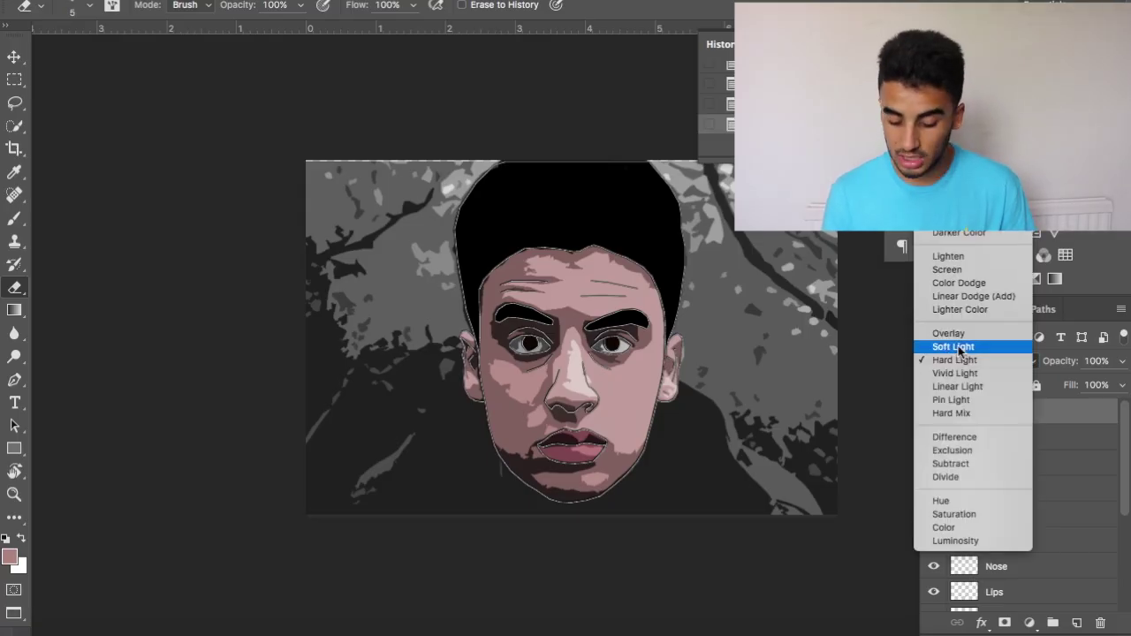
left_click(959, 346)
left_click(963, 360)
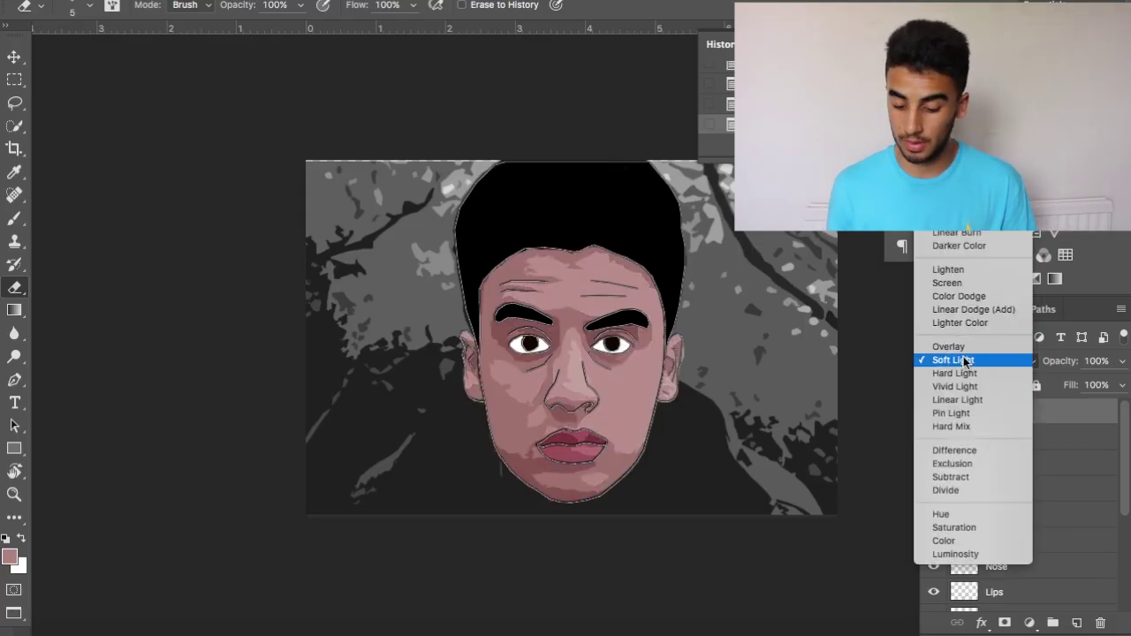
left_click(980, 296)
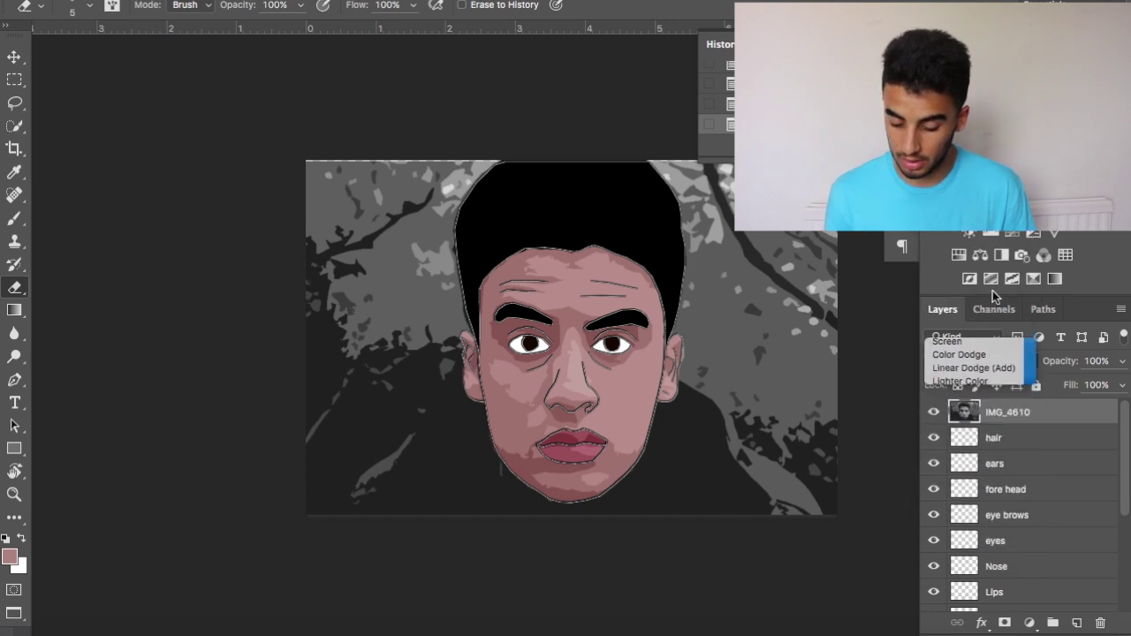
left_click(968, 362)
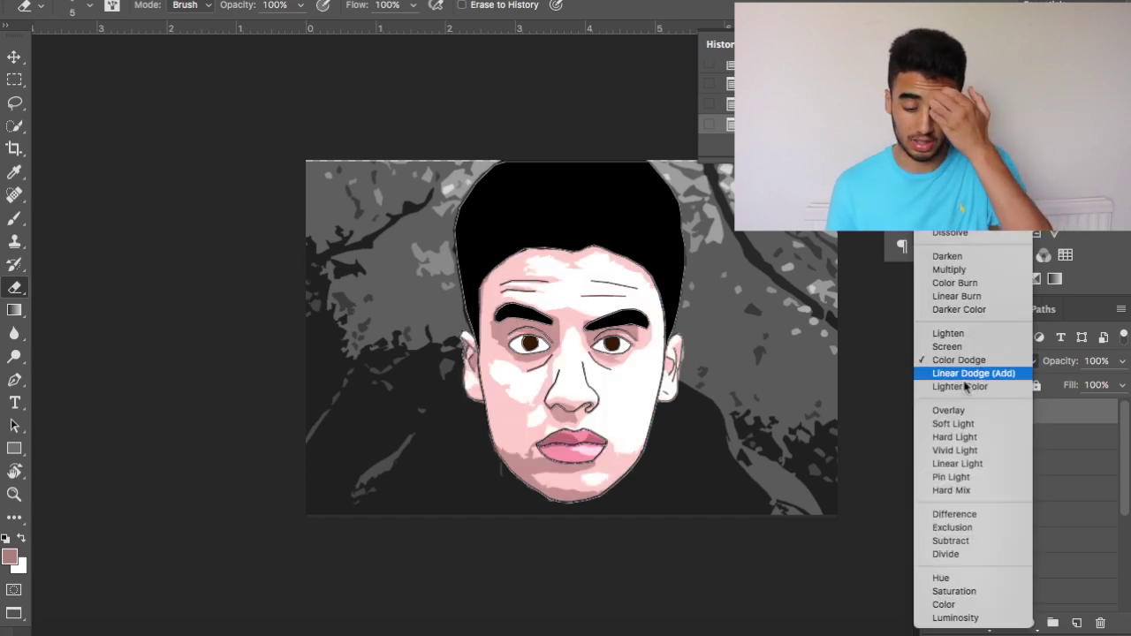
left_click(961, 438)
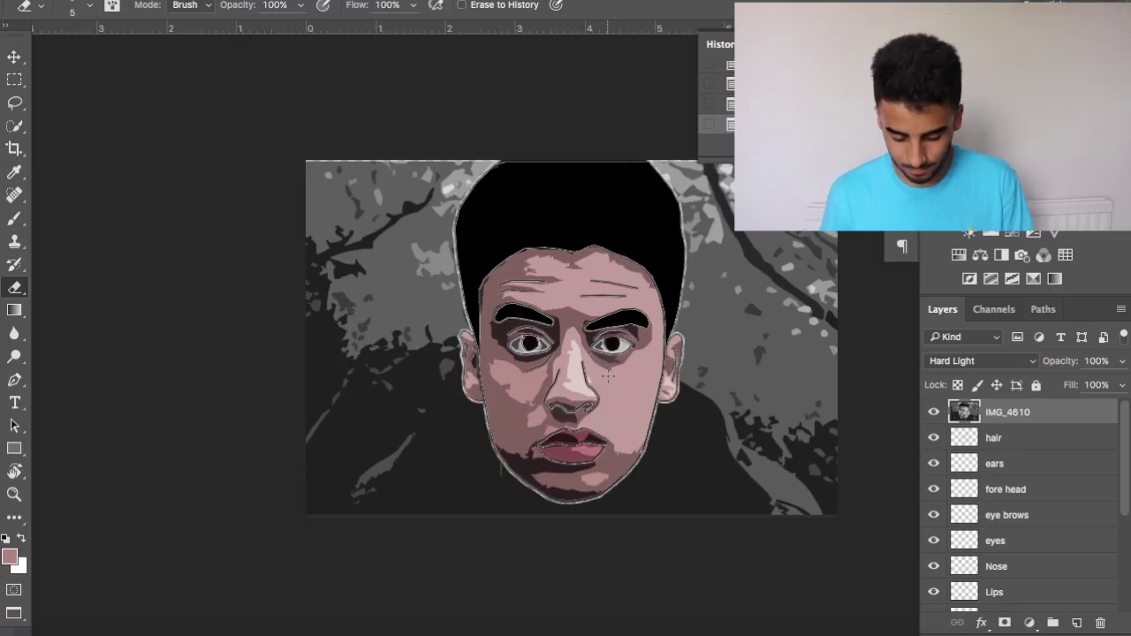
- Set the foreground colour to black (000000) and hide the path overlay on the face outlines
key("super+d")
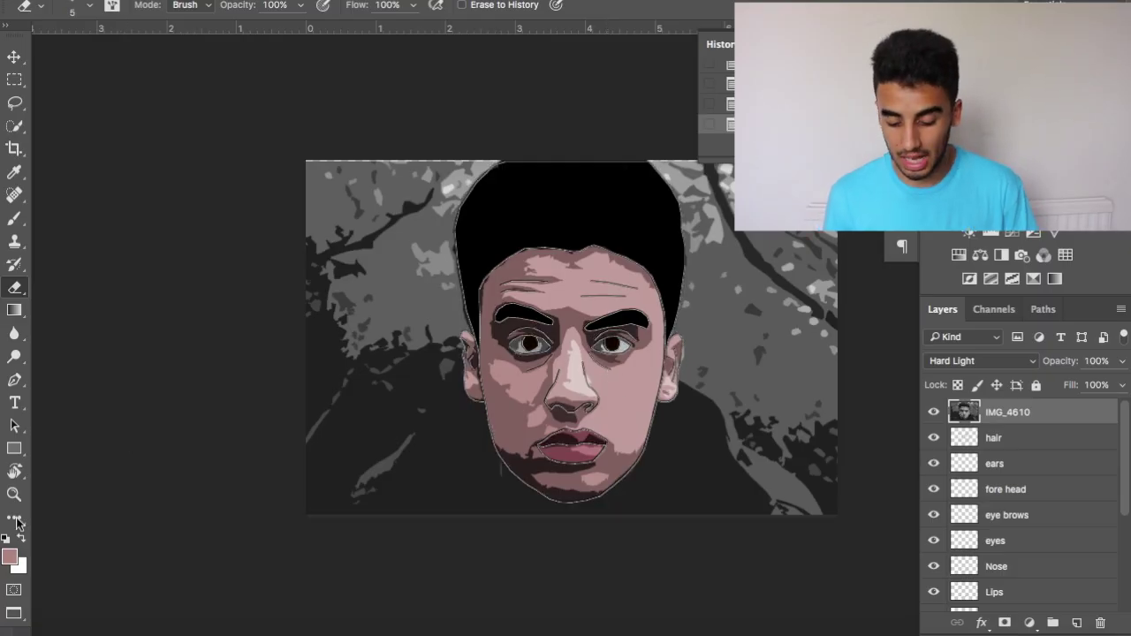
left_click(10, 556)
left_click_drag(667, 184, 620, 353)
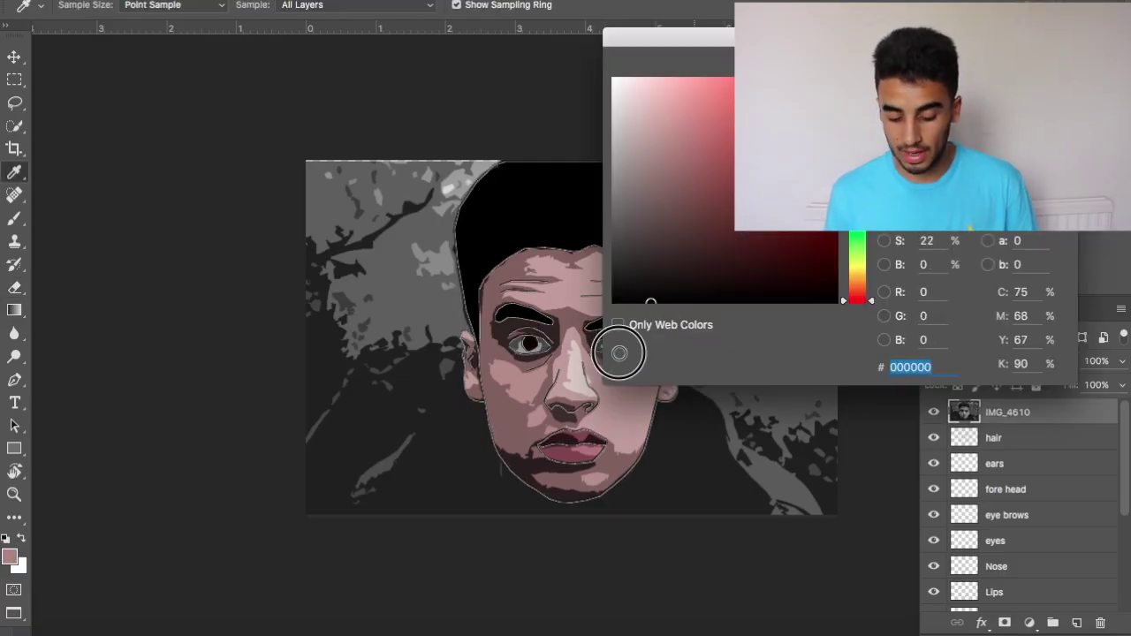
key("Return")
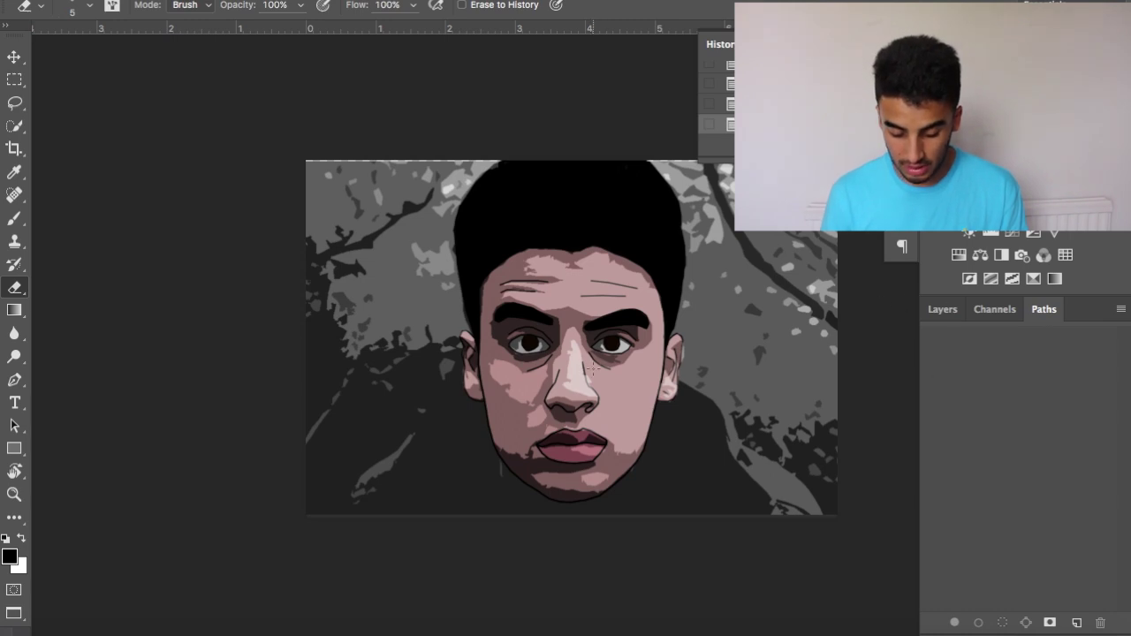
- Lower the opacity of the IMG_4610 layer to 72%
scroll(593, 370, "up", 8)
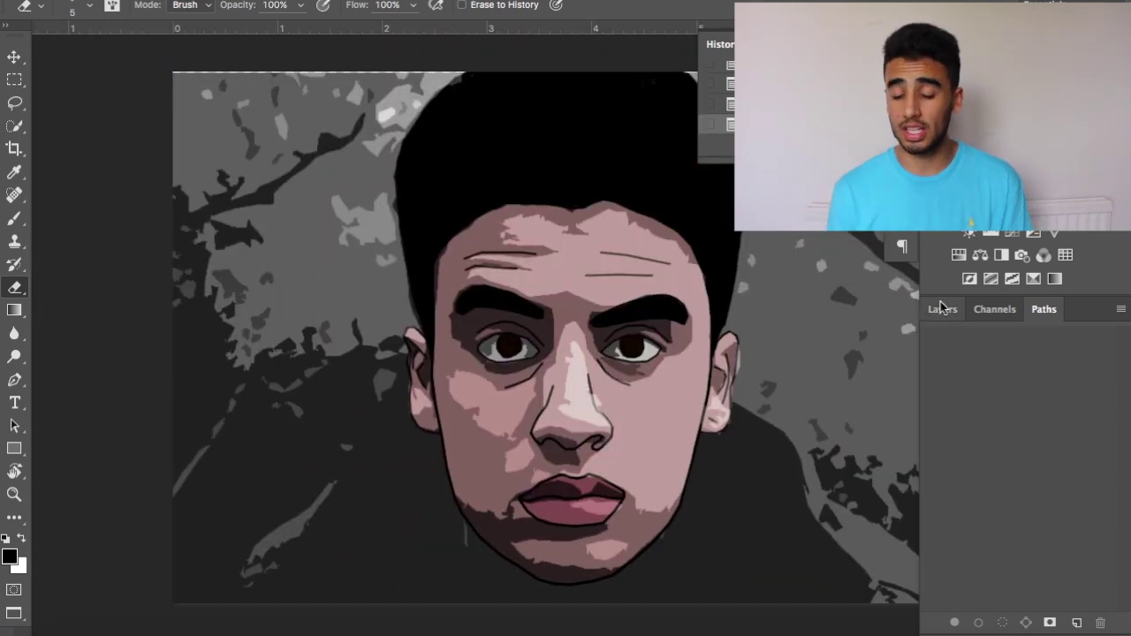
left_click(942, 309)
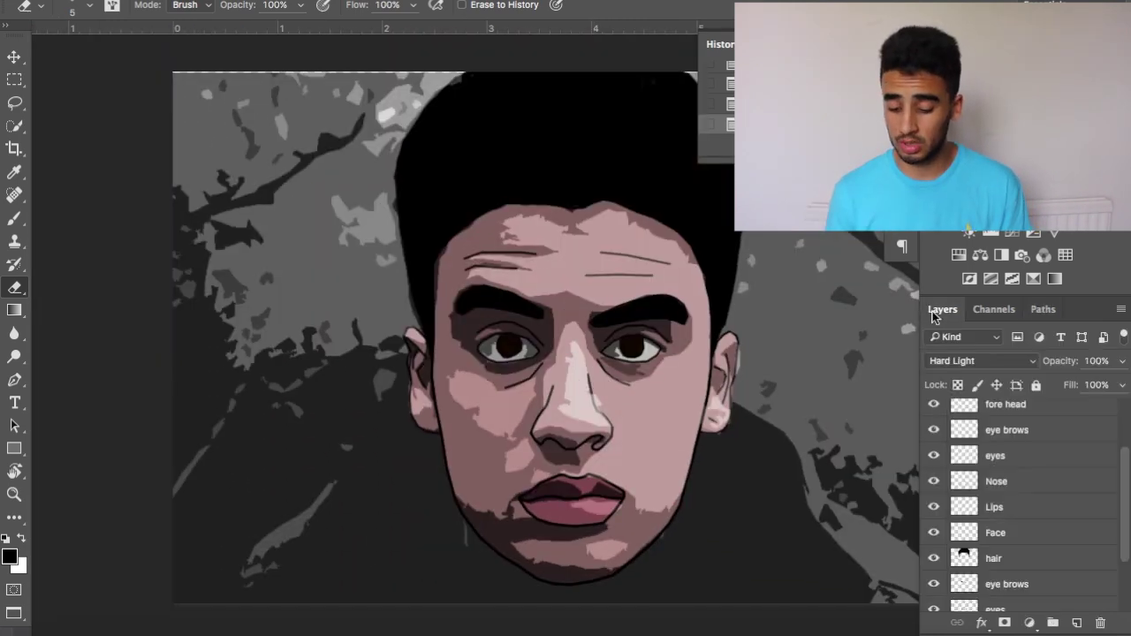
left_click(1122, 362)
mouse_move(1118, 386)
left_mouse_down()
mouse_move(1043, 386)
mouse_move(1120, 390)
mouse_move(1075, 385)
mouse_move(1097, 389)
left_mouse_up()
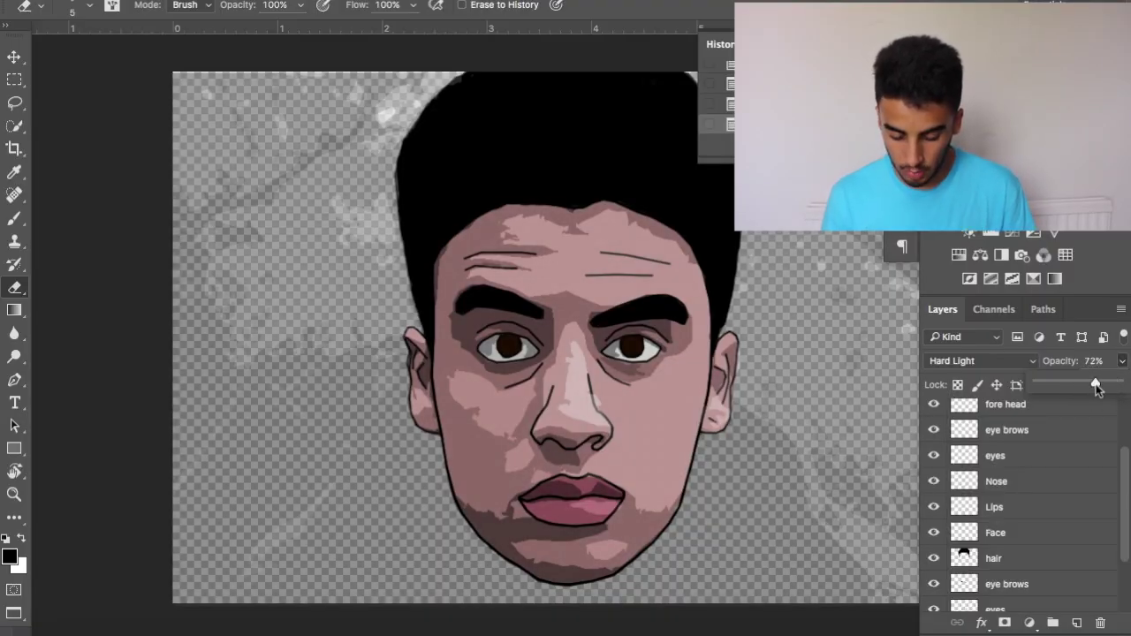
key("super+minus")
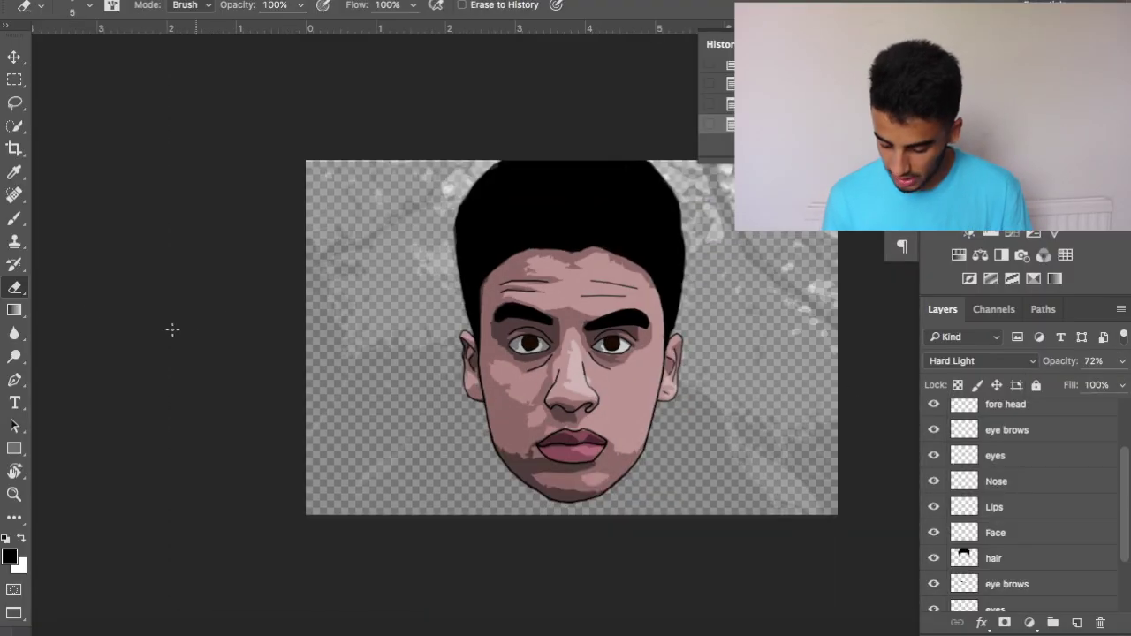
- Enlarge the eraser to size 80 and erase the IMG_4610 background on the left-hand side of the face
scroll(1046, 582, "down", 3)
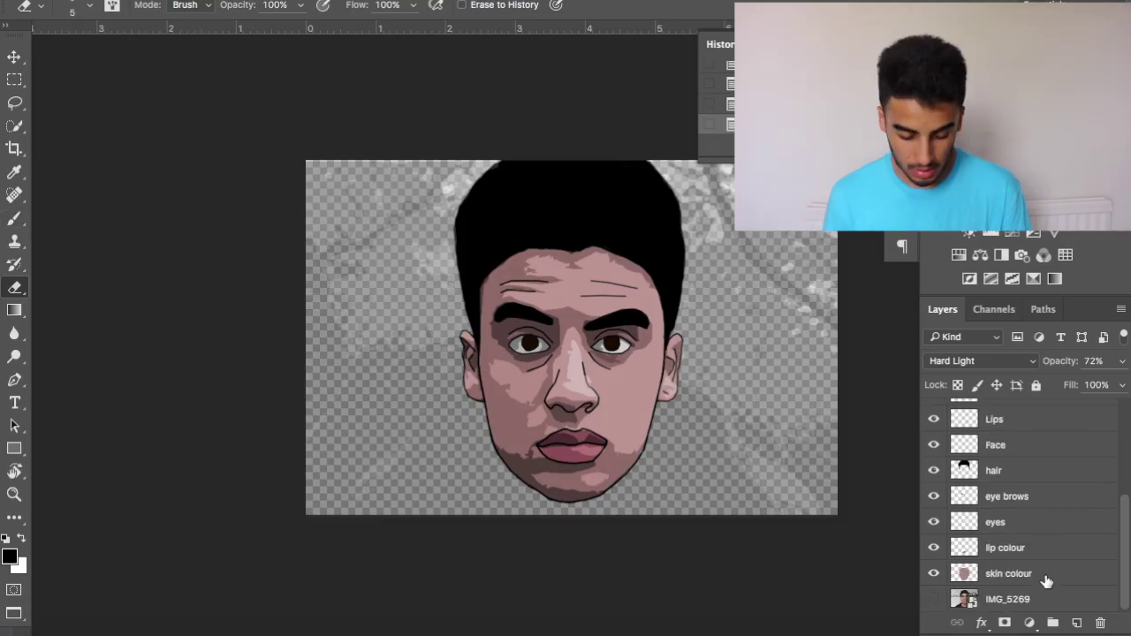
scroll(1036, 477, "up", 5)
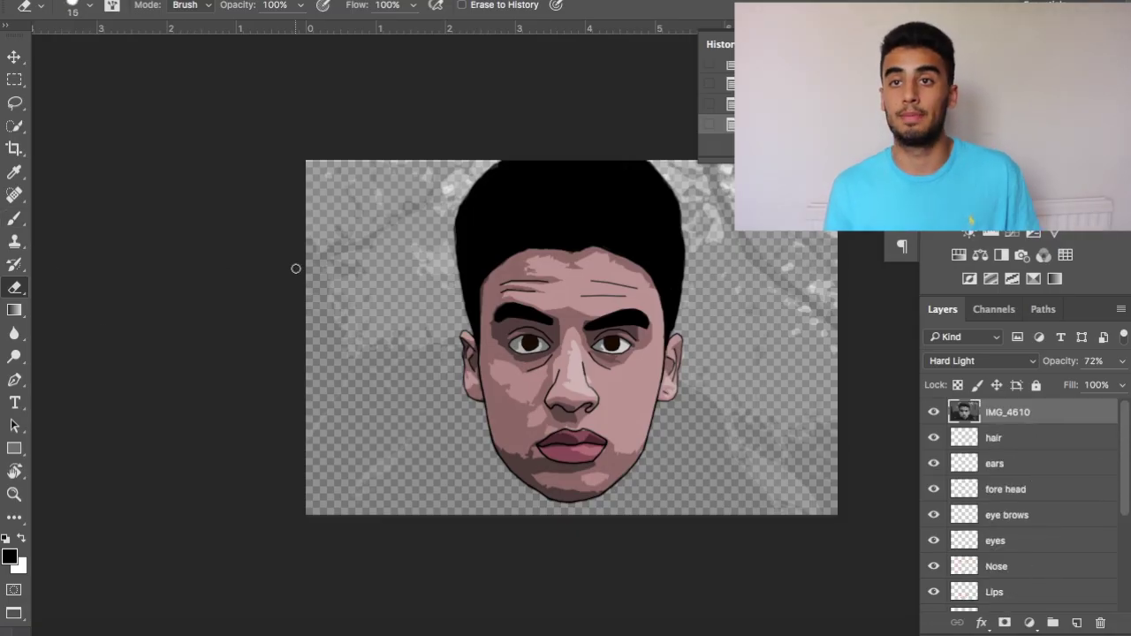
key("bracketright")
key("bracketright")
key("bracketright")
key("bracketright")
key("bracketright")
key("bracketright")
key("bracketright")
key("bracketright")
key("bracketright")
key("bracketright")
key("bracketright")
key("bracketright")
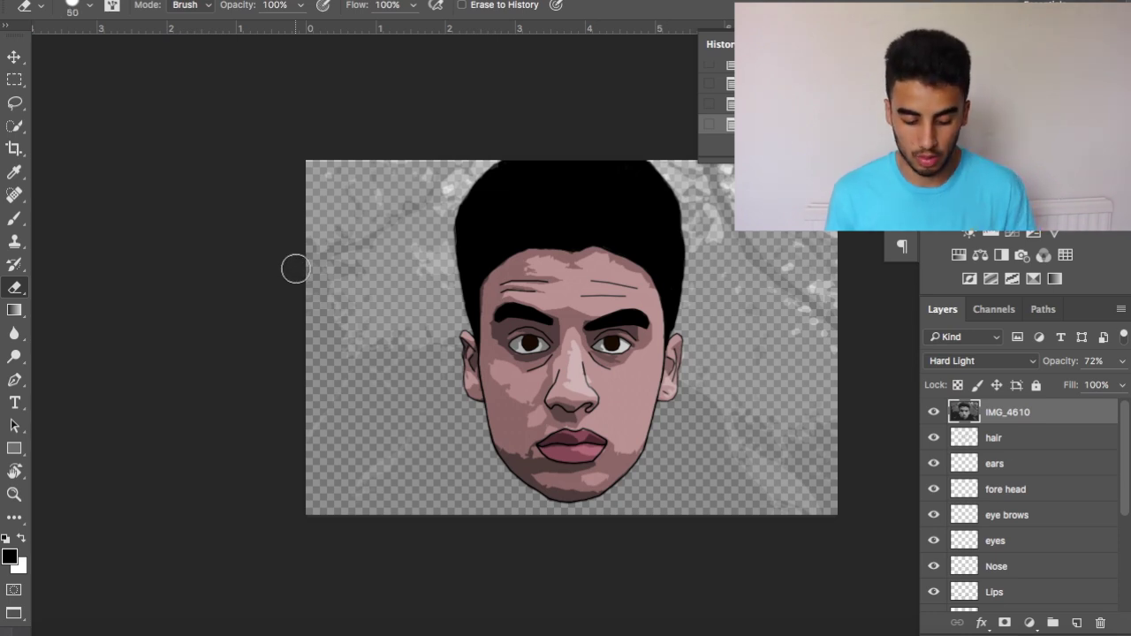
mouse_move(295, 268)
left_mouse_down()
mouse_move(312, 382)
mouse_move(350, 428)
mouse_move(356, 250)
mouse_move(316, 170)
mouse_move(300, 45)
mouse_move(386, 124)
mouse_move(424, 407)
mouse_move(425, 627)
mouse_move(350, 373)
mouse_move(384, 538)
mouse_move(382, 487)
mouse_move(518, 488)
left_mouse_up()
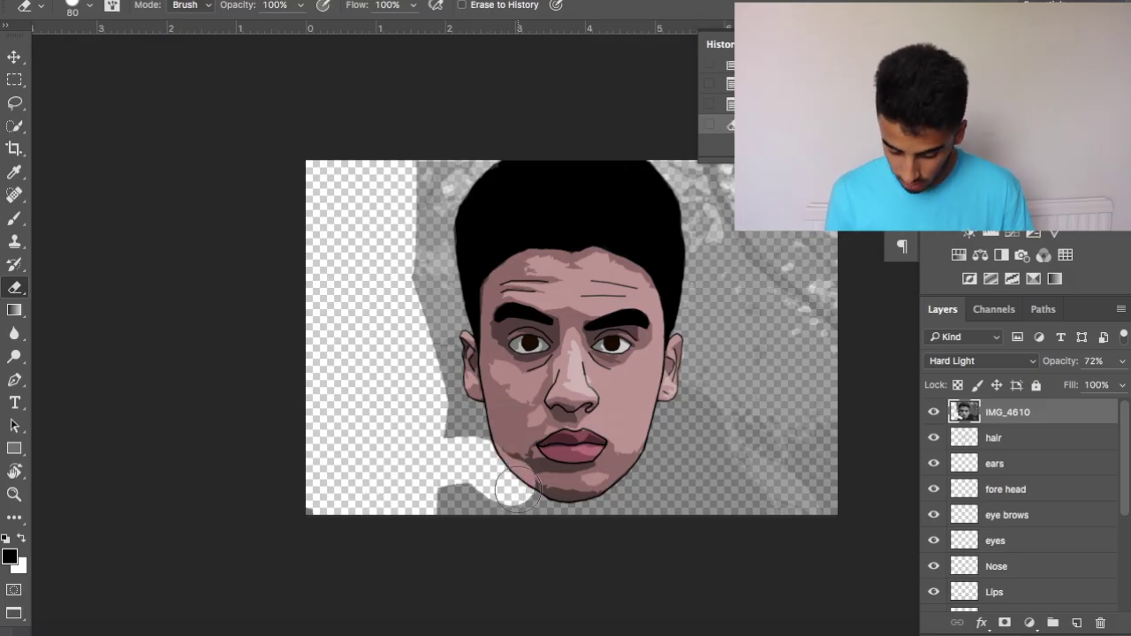
- Undo the last eraser stroke and erase the photo background beside the jaw, beneath the chin and around to the right-hand side
key("ctrl+z")
mouse_move(480, 485)
left_mouse_down()
mouse_move(297, 335)
mouse_move(345, 606)
mouse_move(338, 157)
mouse_move(386, 371)
mouse_move(298, 345)
left_mouse_up()
mouse_move(472, 495)
left_mouse_down()
mouse_move(521, 520)
mouse_move(695, 507)
mouse_move(785, 443)
mouse_move(810, 554)
mouse_move(807, 436)
mouse_move(735, 519)
mouse_move(809, 297)
mouse_move(769, 144)
mouse_move(770, 228)
mouse_move(713, 448)
mouse_move(716, 245)
mouse_move(684, 204)
mouse_move(359, 163)
mouse_move(449, 295)
mouse_move(456, 480)
mouse_move(436, 316)
mouse_move(467, 462)
mouse_move(573, 523)
mouse_move(662, 476)
mouse_move(675, 433)
left_mouse_up()
- Reduce the eraser size and erase the leftover photo background close to the right-hand outline of the head
key("super+plus")
key("super+plus")
key("super+plus")
scroll(677, 430, "right", 2)
key("bracketleft")
key("bracketleft")
key("bracketleft")
key("bracketleft")
key("bracketleft")
key("bracketleft")
left_click_drag(786, 541, 744, 609)
- Erase the remaining photo background along the jaw outline on the IMG_4610 layer
scroll(816, 526, "down", 4)
scroll(816, 525, "down", 5)
mouse_move(233, 343)
left_mouse_down()
mouse_move(230, 317)
mouse_move(274, 380)
left_mouse_up()
scroll(297, 273, "left", 4)
scroll(298, 272, "up", 4)
mouse_move(289, 228)
left_mouse_down()
mouse_move(237, 258)
mouse_move(355, 357)
left_mouse_up()
- Reduce the eraser to size 10 and clean up the small background remnant at the left-hand side of the head
scroll(348, 361, "up", 8)
key("bracketleft")
key("bracketleft")
key("bracketleft")
key("bracketleft")
key("bracketleft")
mouse_move(321, 448)
left_mouse_down()
mouse_move(318, 424)
mouse_move(328, 453)
left_mouse_up()
- Erase the leftover photo background along the right-hand hair edge down to the ear
key("super+minus")
key("super+minus")
key("super+plus")
key("super+plus")
key("super+plus")
scroll(613, 356, "right", 6)
scroll(613, 356, "up", 3)
mouse_move(567, 176)
left_mouse_down()
mouse_move(578, 379)
mouse_move(581, 259)
mouse_move(545, 196)
mouse_move(527, 434)
mouse_move(482, 535)
left_mouse_up()
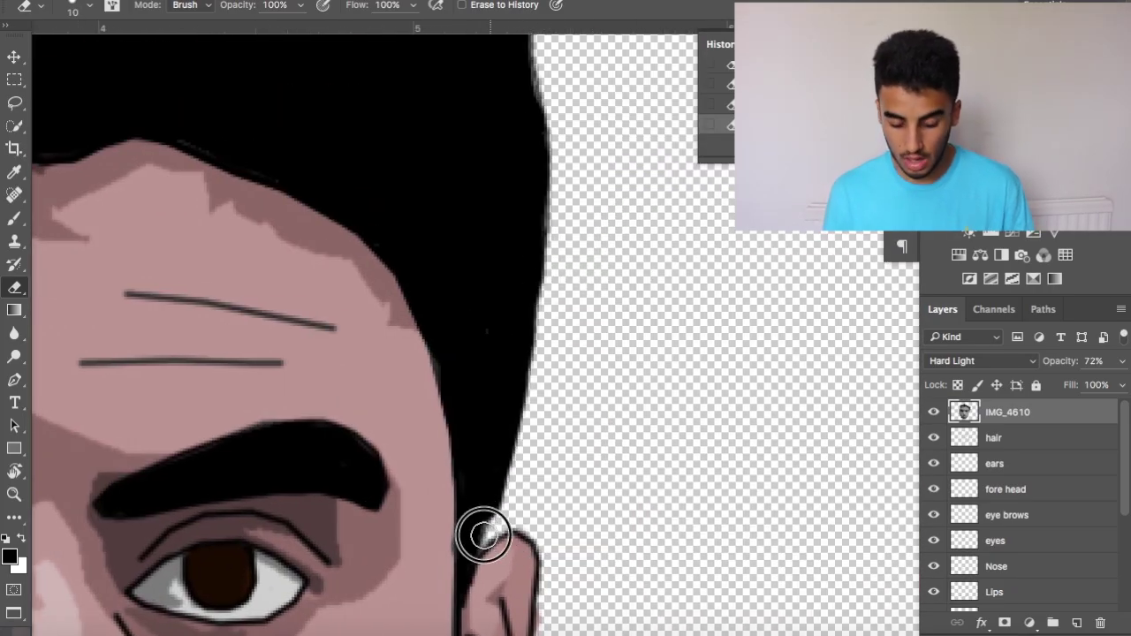
key("super+minus")
key("super+minus")
key("super+minus")
key("super+minus")
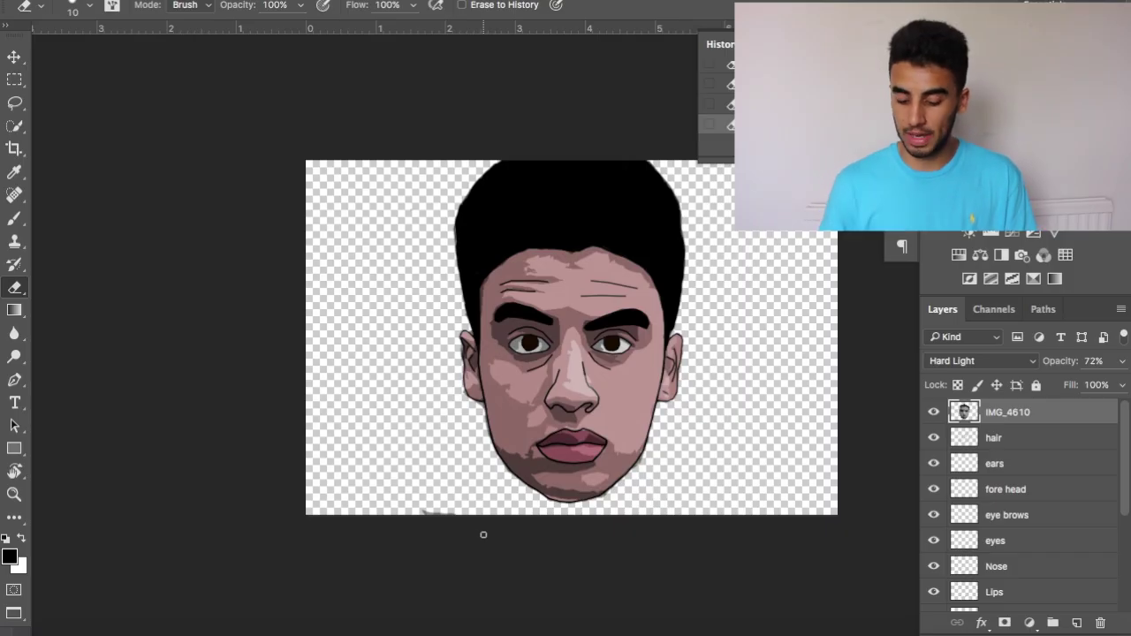
scroll(1003, 500, "down", 5)
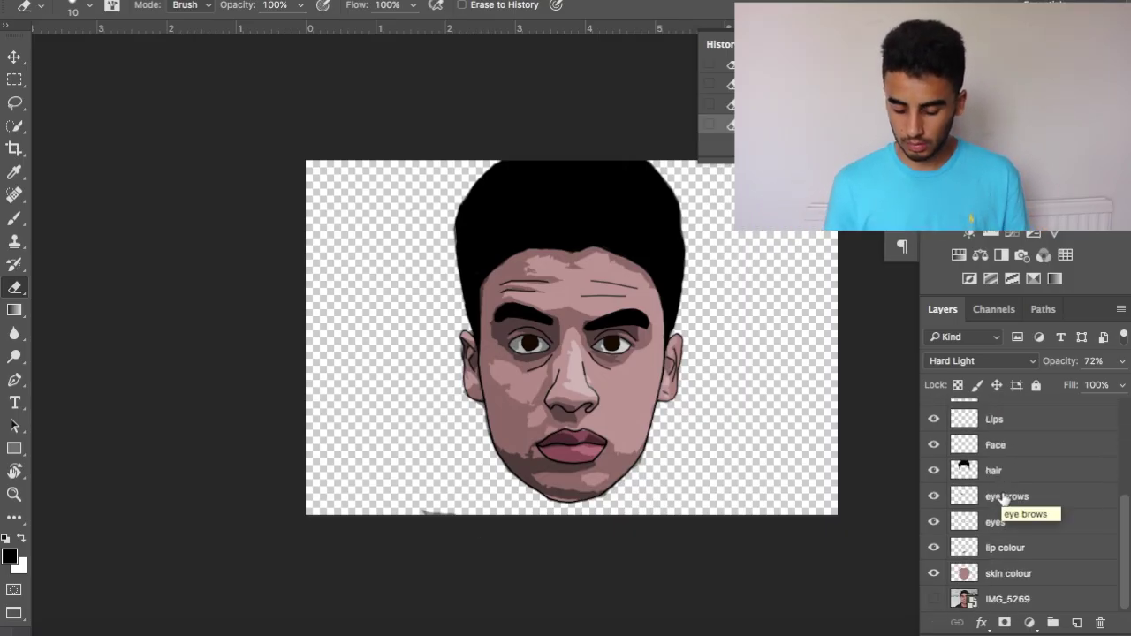
scroll(1004, 500, "up", 5)
scroll(1003, 500, "down", 5)
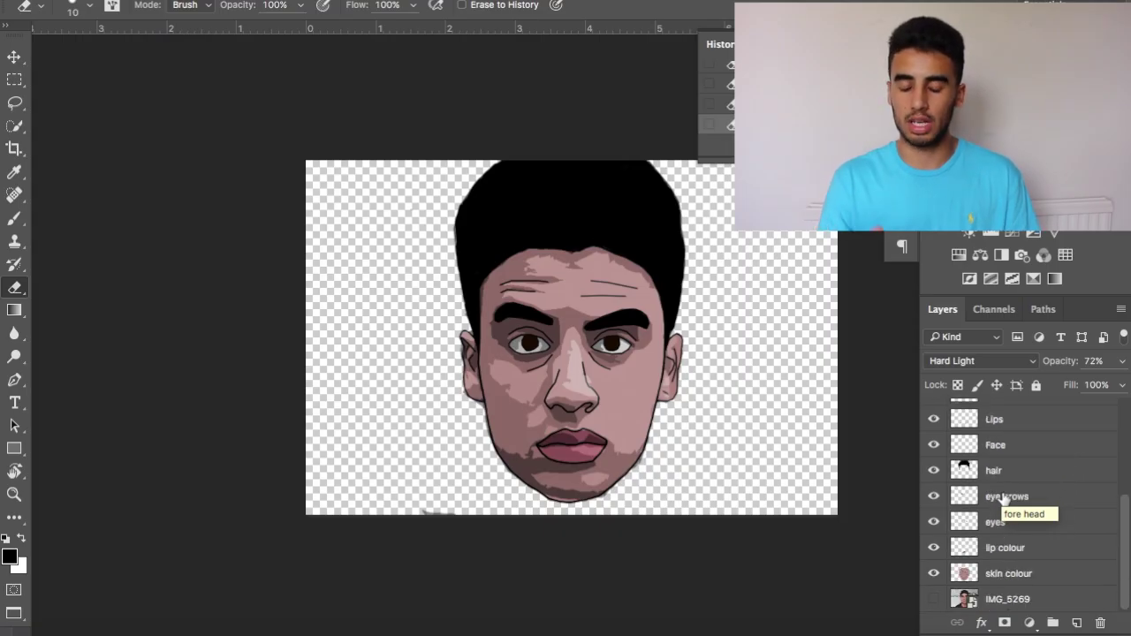